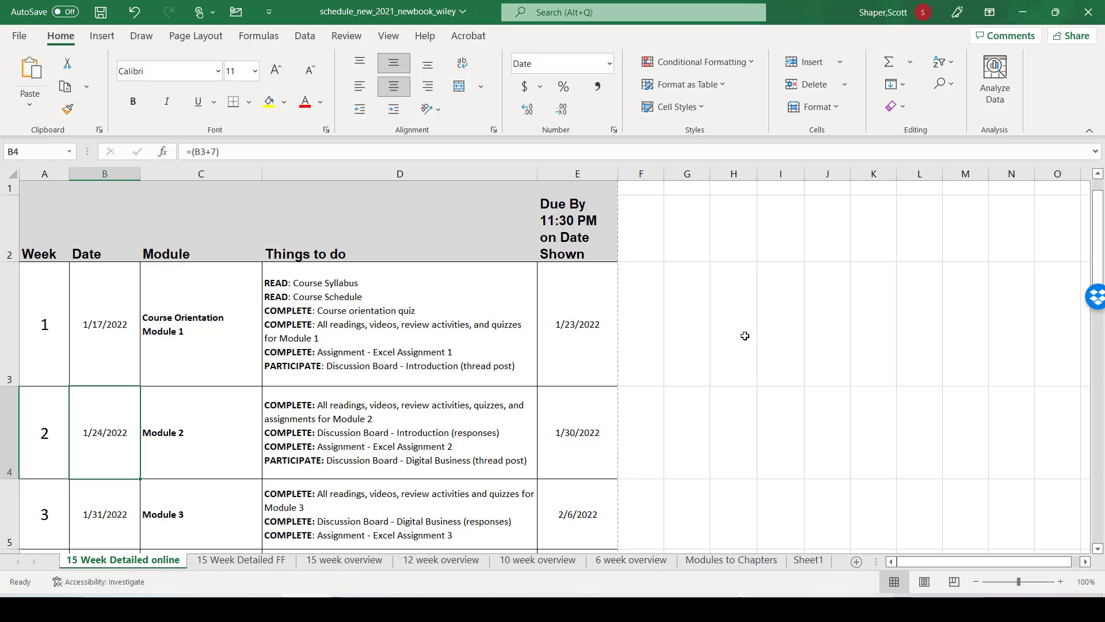
Step: Switch to the browser and look through the CIS 110 course's Learning Modules list in Blackboard
key(alt+Tab)
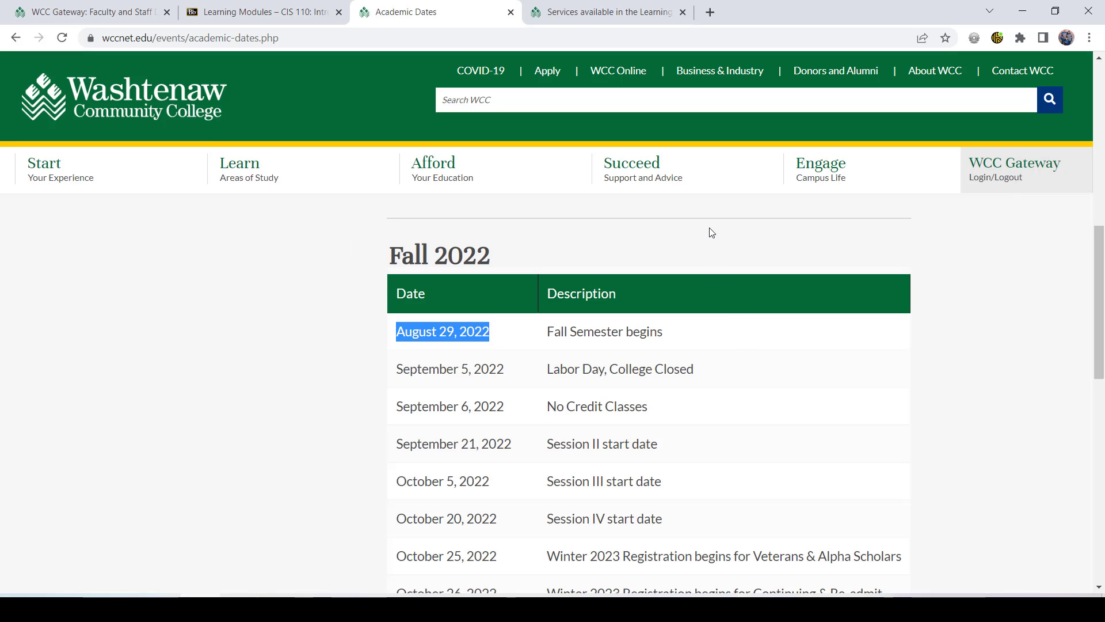
click(265, 11)
click(308, 249)
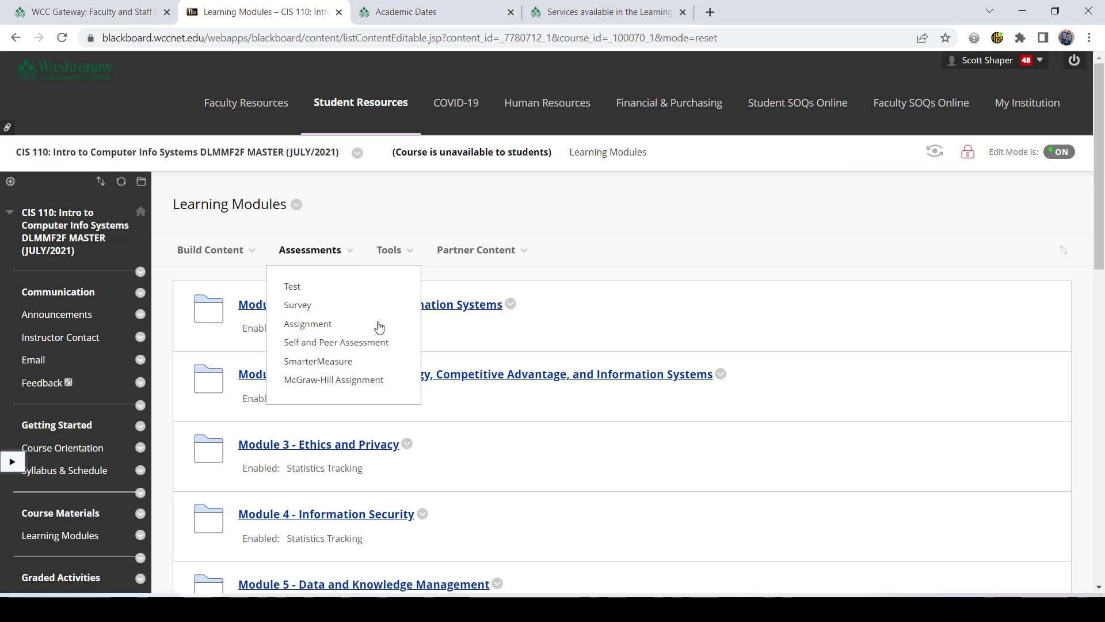
scroll(618, 351, down, 3)
scroll(618, 351, down, 5)
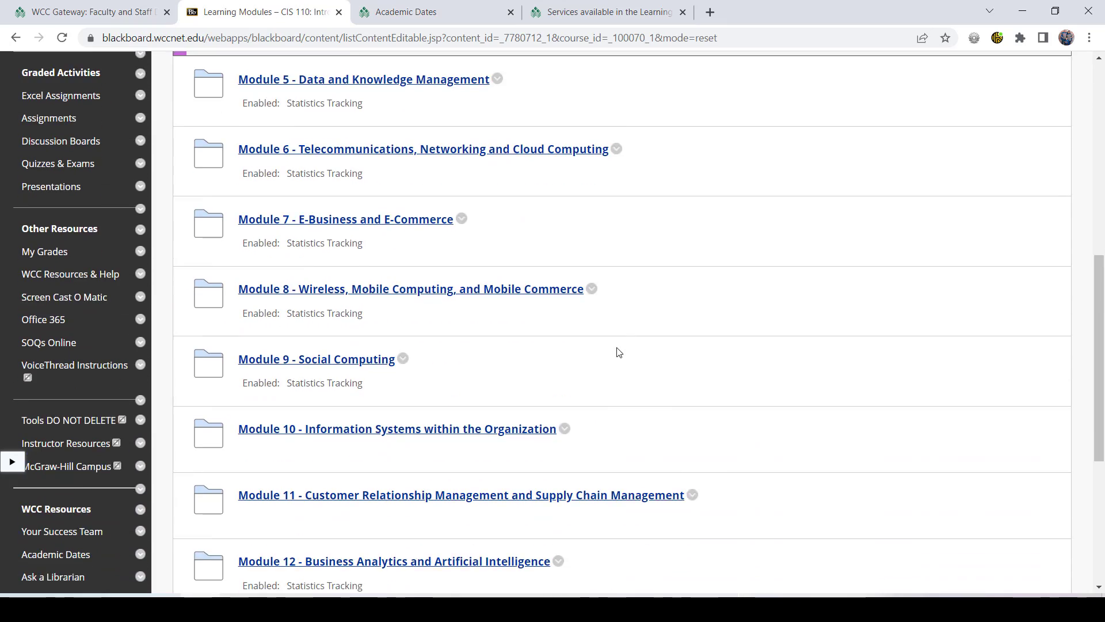
scroll(618, 351, up, 7)
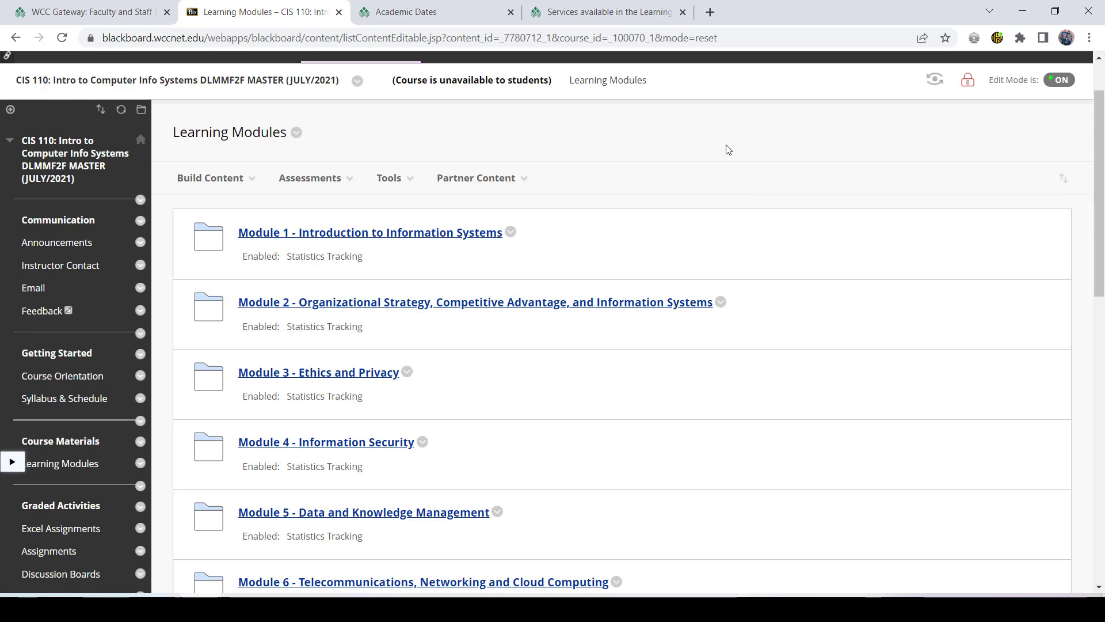
scroll(727, 149, down, 10)
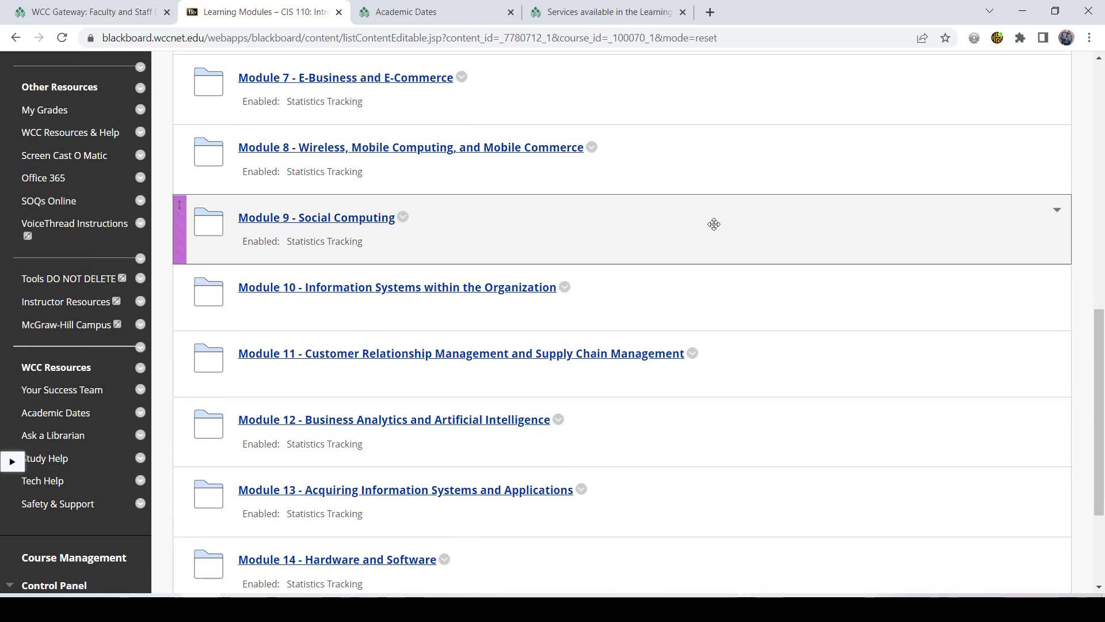
scroll(713, 224, up, 6)
scroll(713, 224, up, 3)
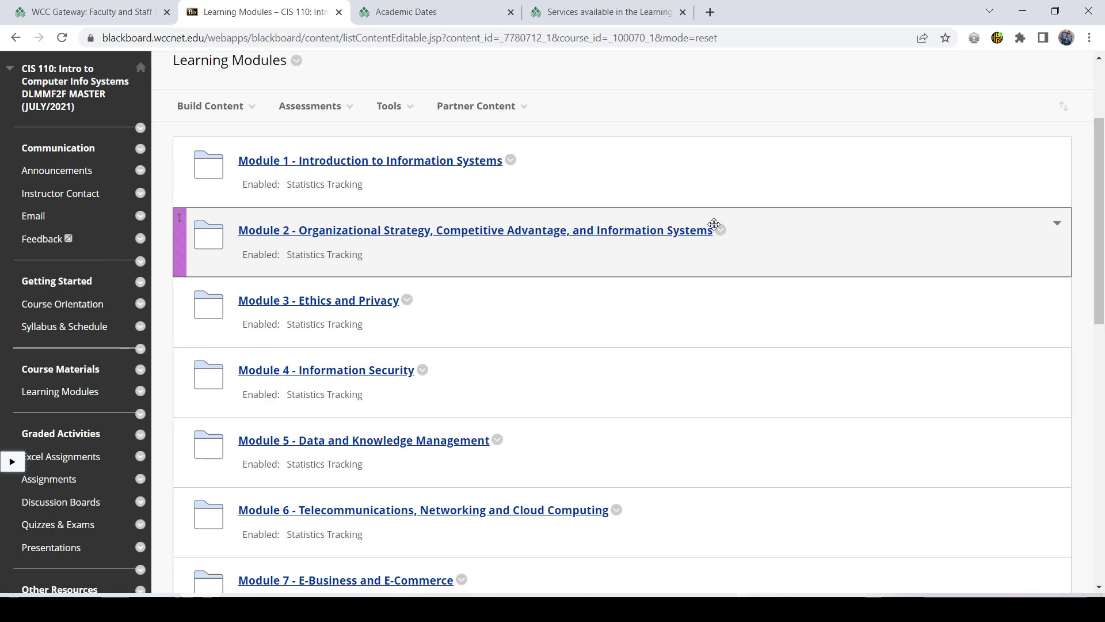
Step: Switch back to the Excel schedule and review the module pacing on the 15, 12, 10 and 6 week overview sheets
key(alt+Tab)
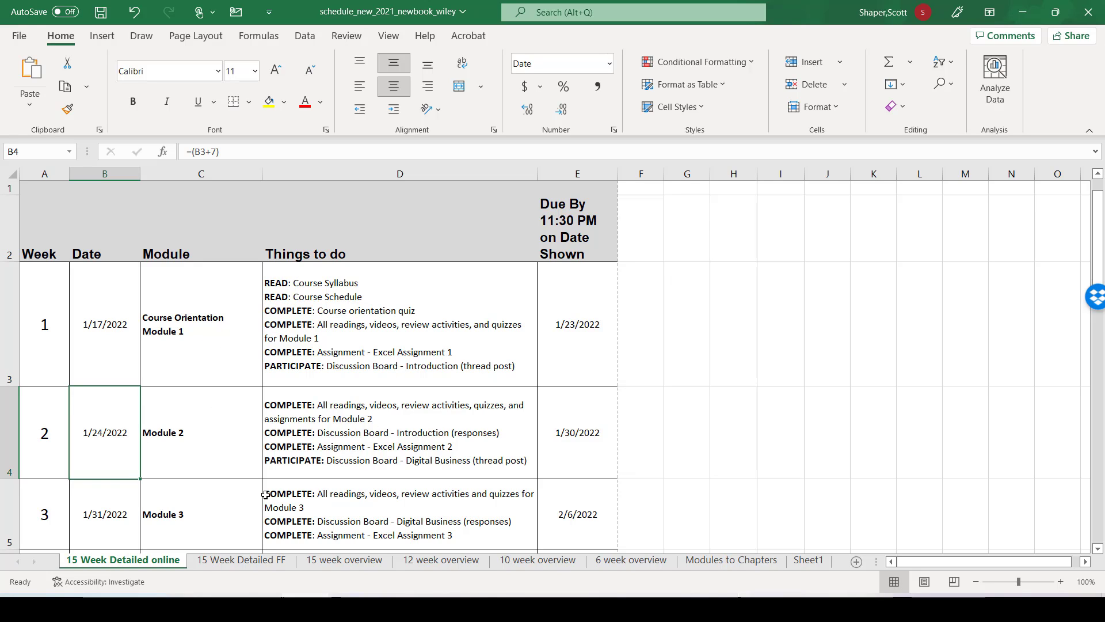
click(323, 565)
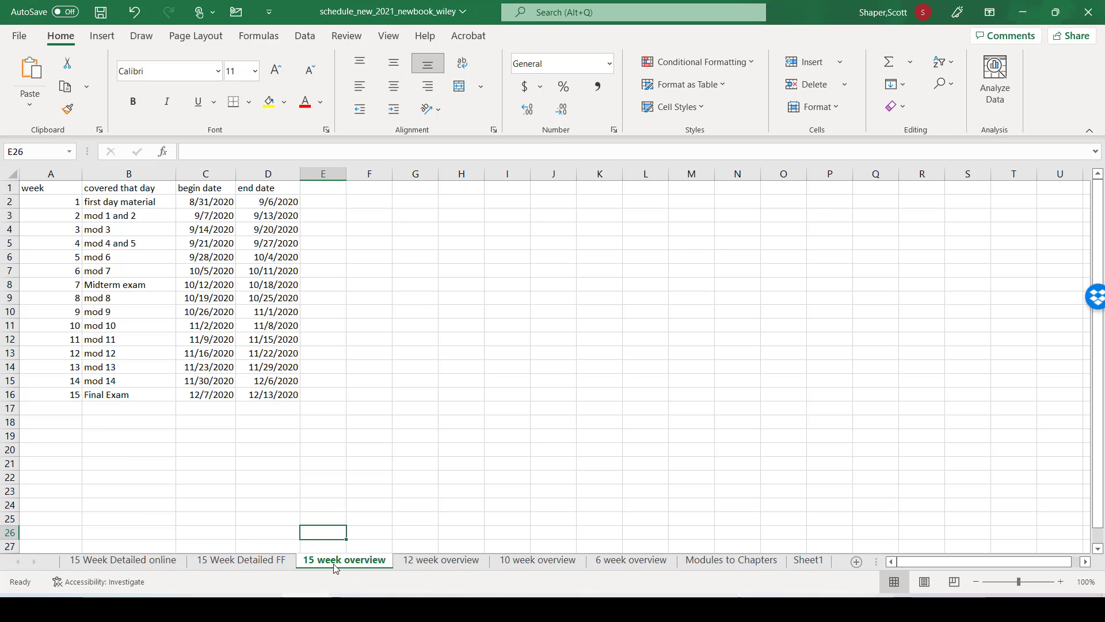
click(469, 564)
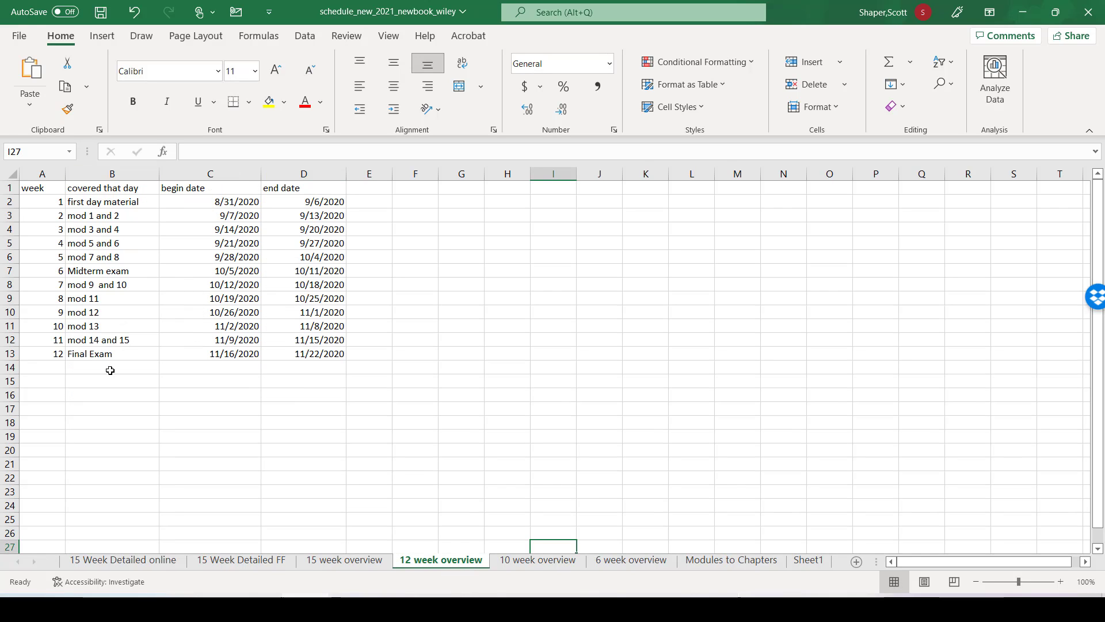
click(521, 560)
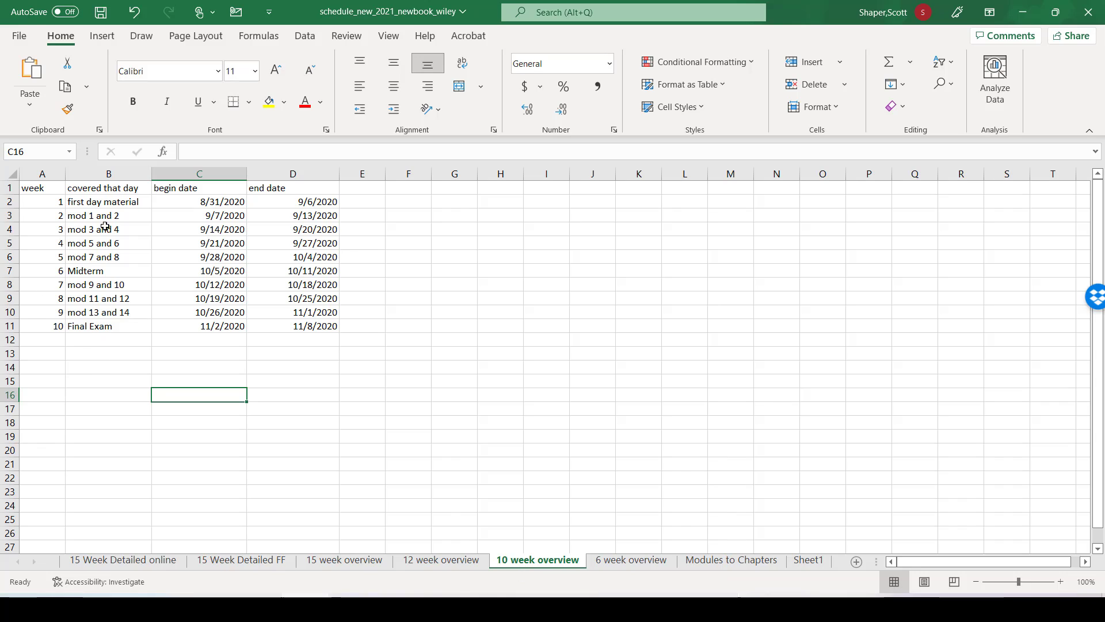
click(614, 563)
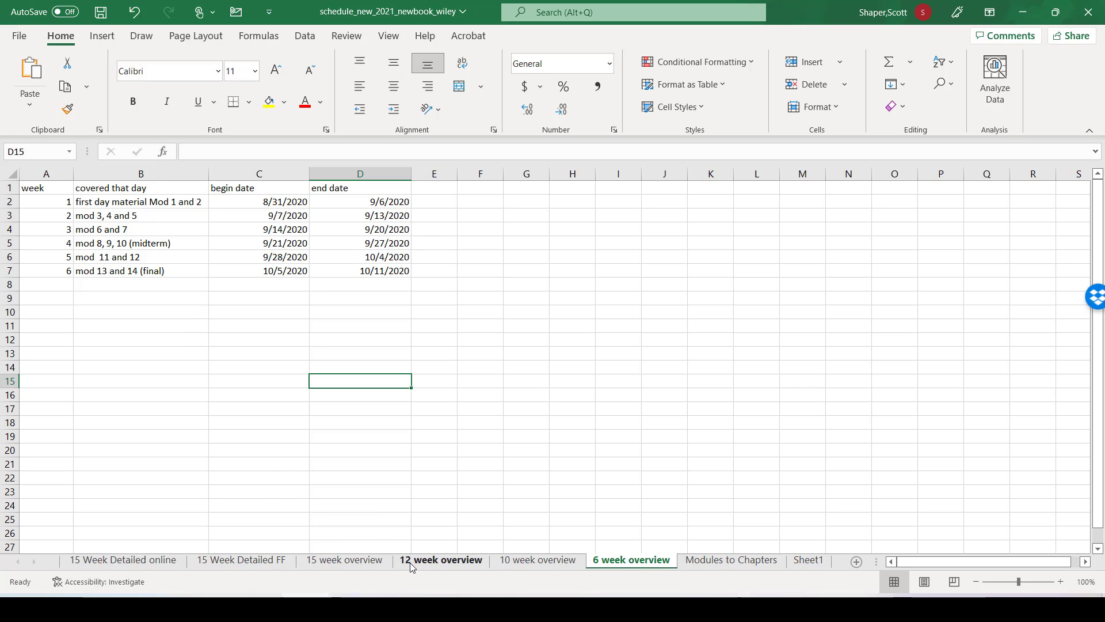
click(440, 564)
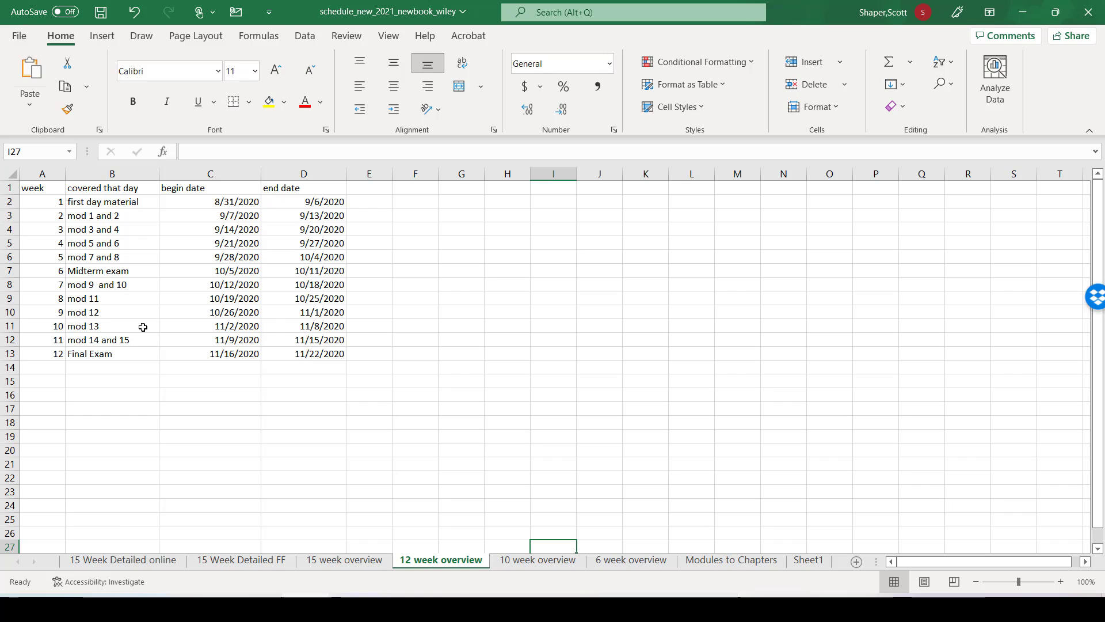
click(340, 560)
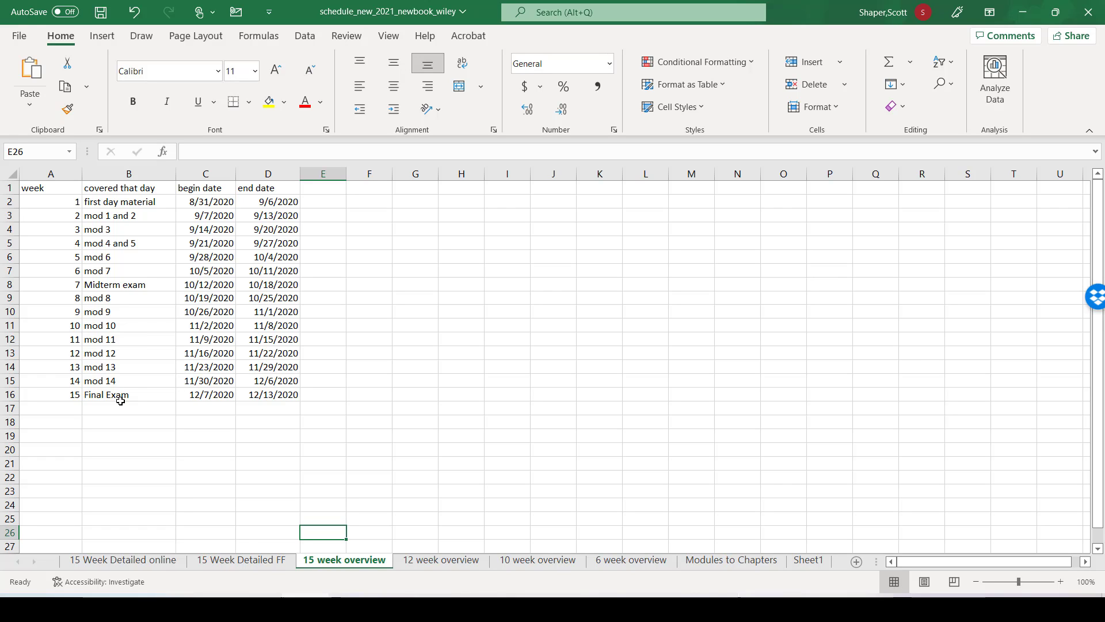
Step: Select the Week 1 date on the 15 Week Detailed online sheet, and check the Fall 2022 start date on the college's Academic Dates page
click(119, 562)
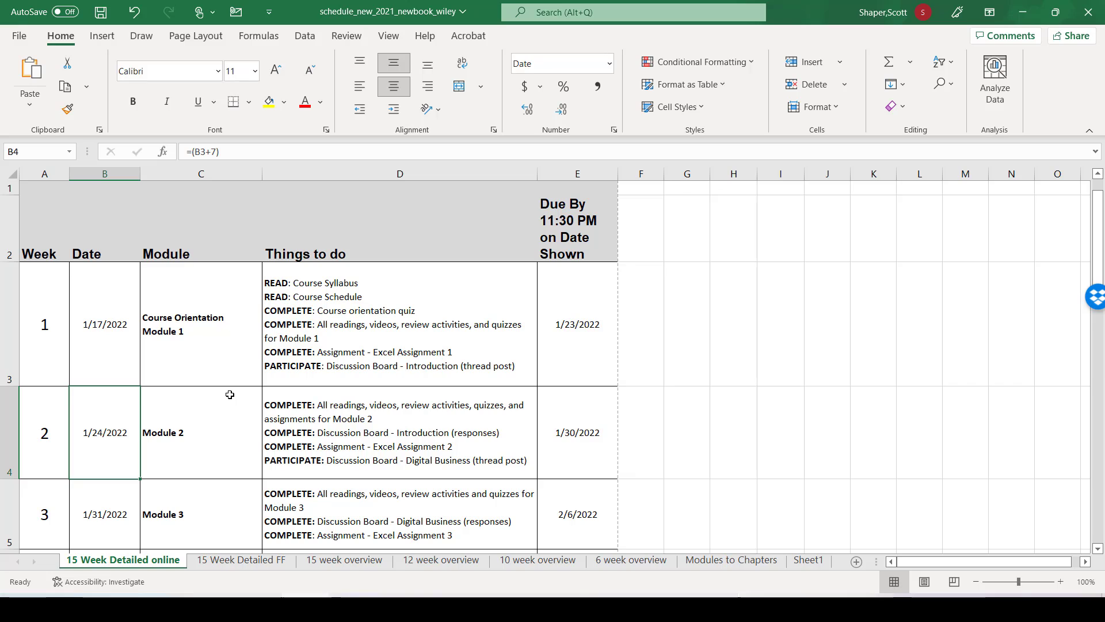
click(114, 353)
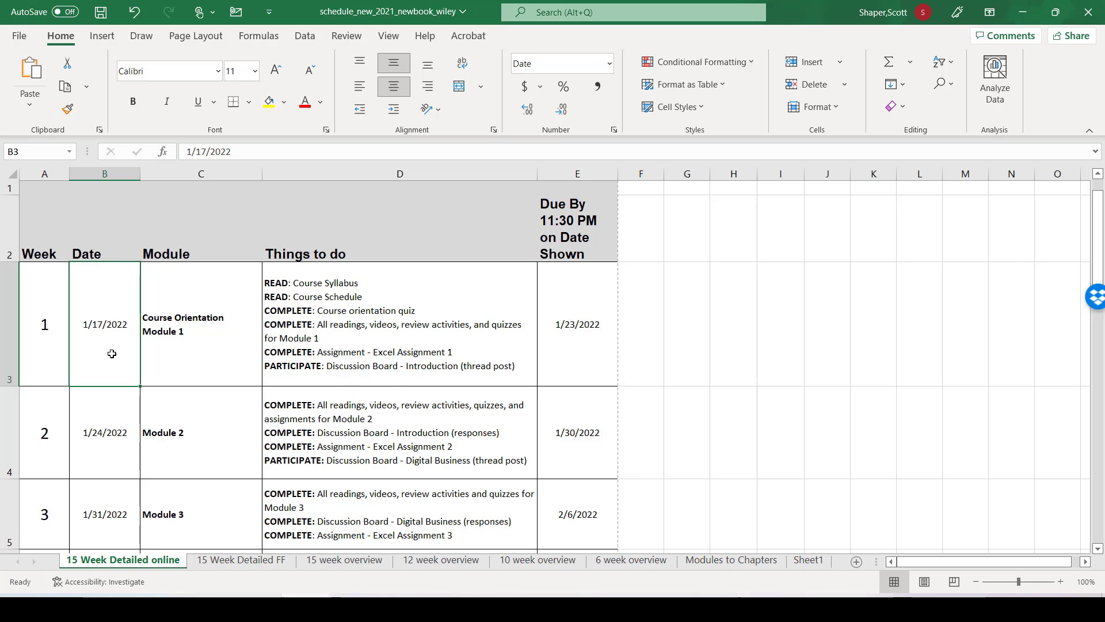
key(alt+Tab)
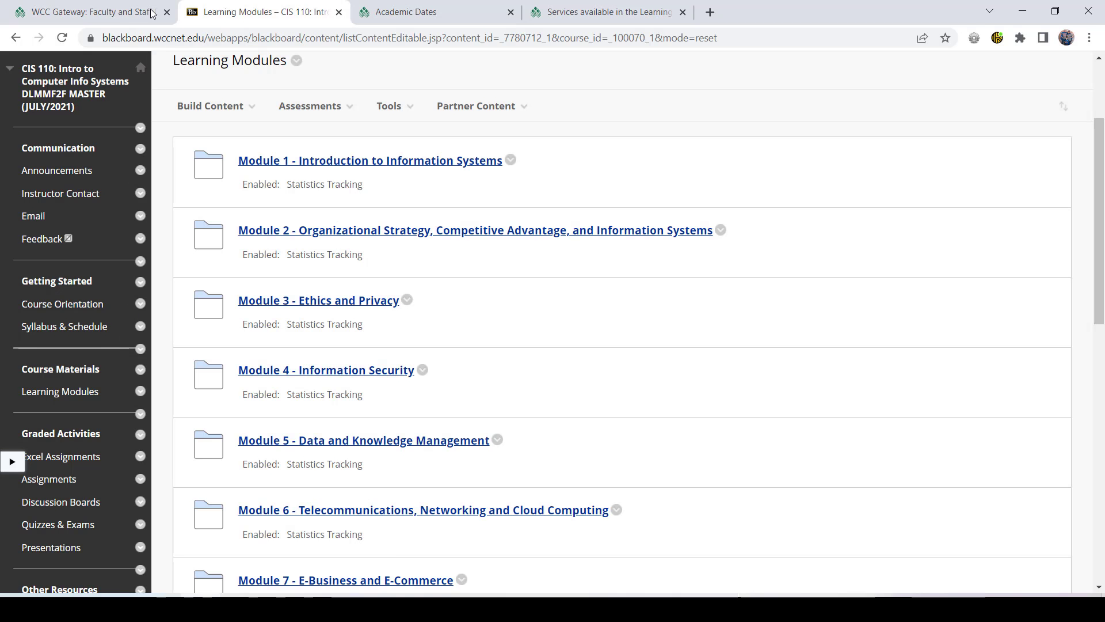
click(380, 16)
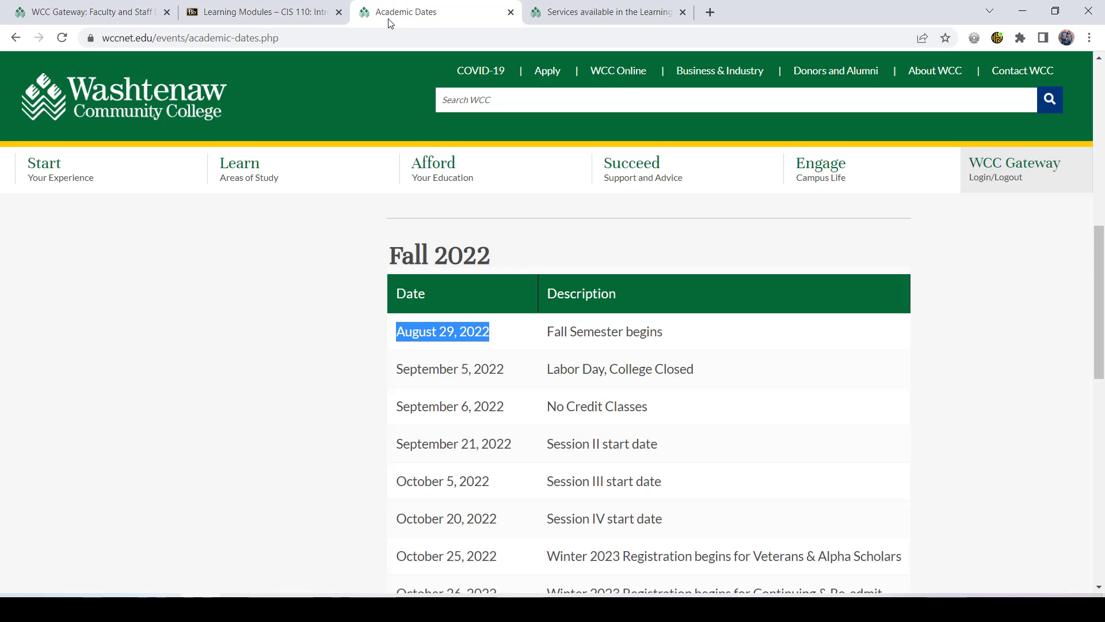
click(399, 354)
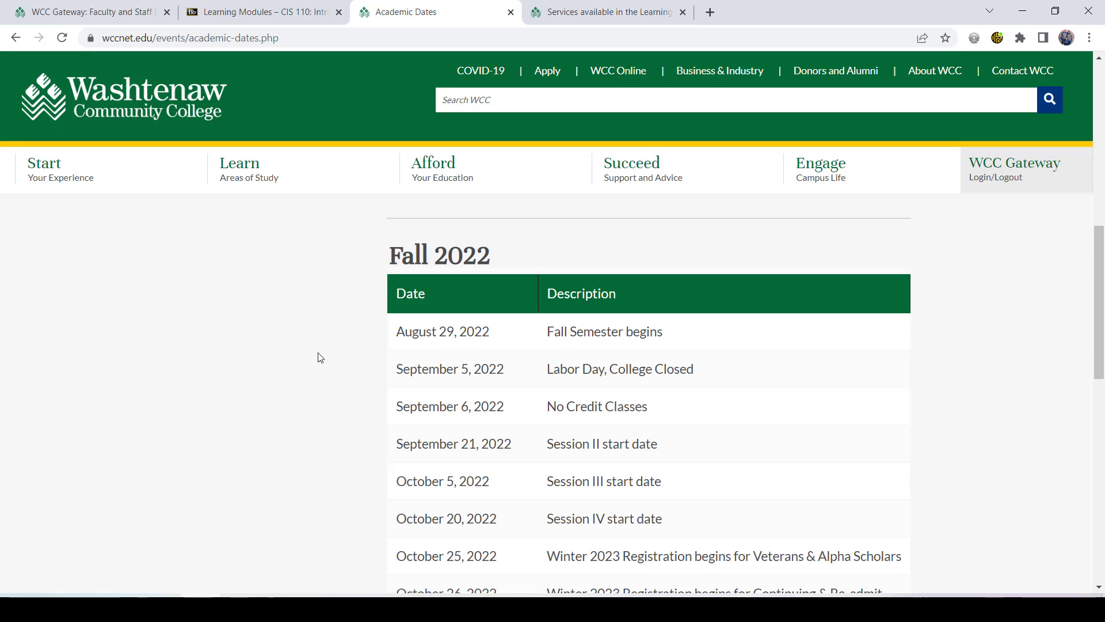
Step: Switch back to Excel and set the Week 1 date in cell B3 of the online schedule to 8/29/2022
key(alt+Tab)
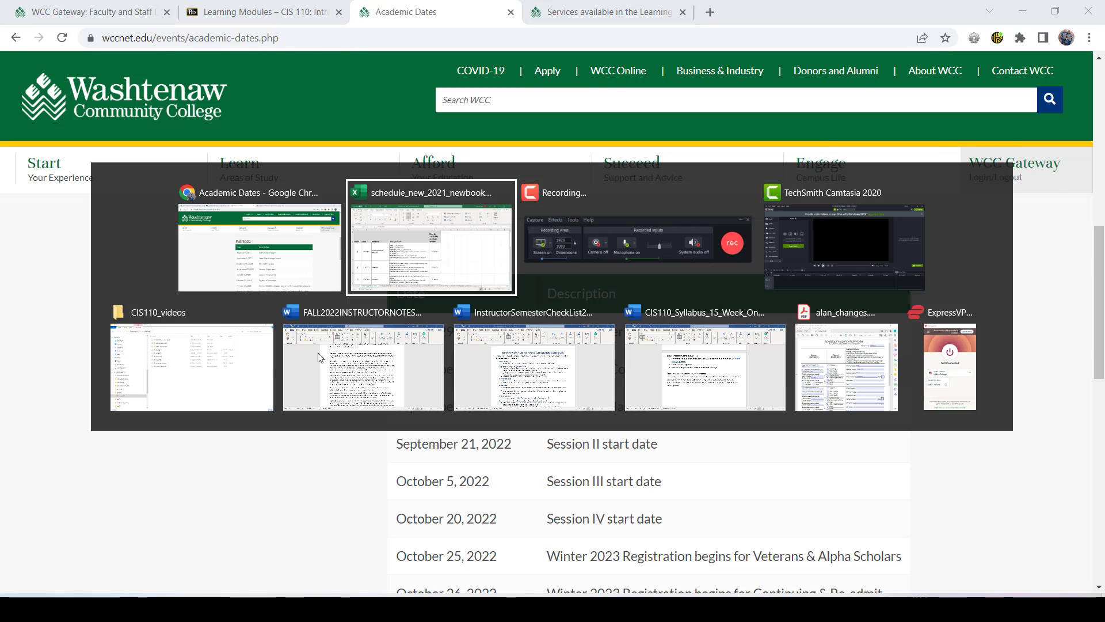
scroll(318, 297, down, 1)
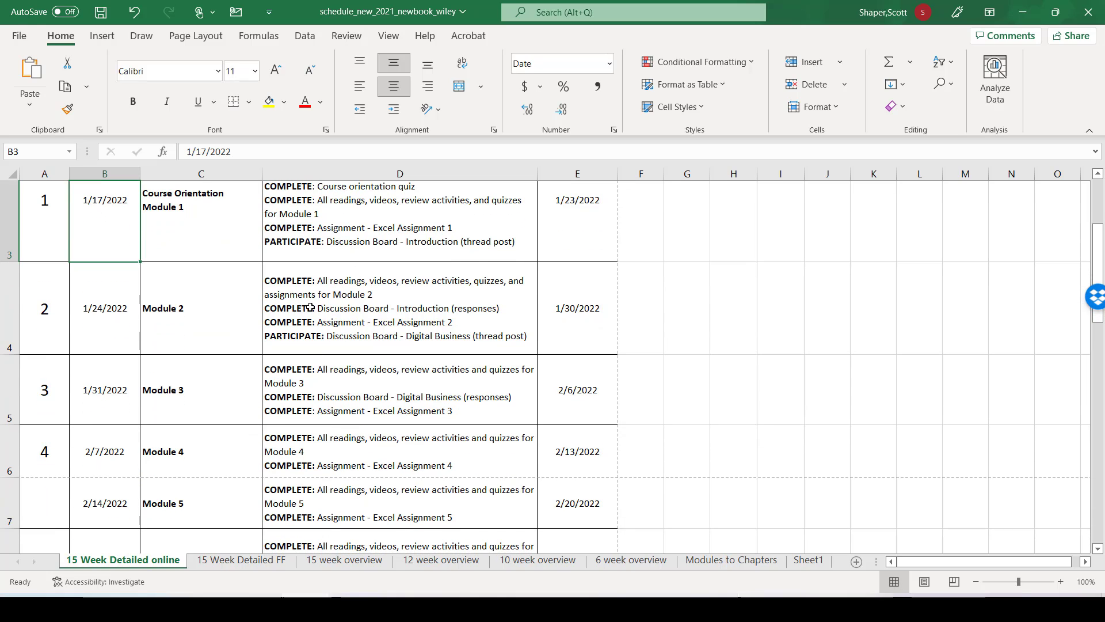
scroll(328, 301, down, 2)
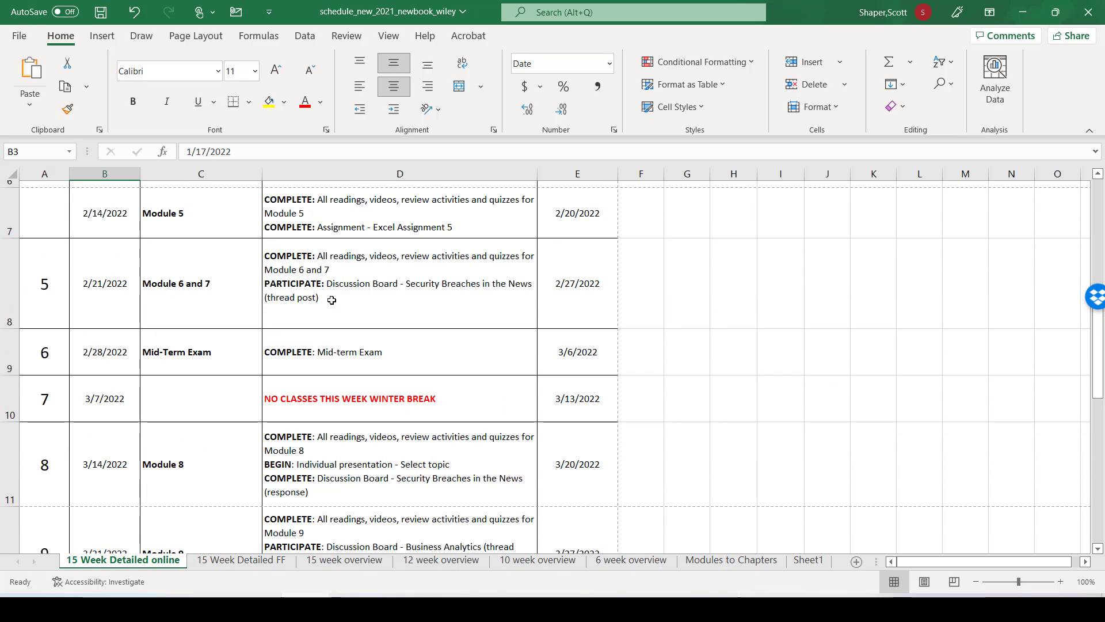
scroll(332, 300, up, 3)
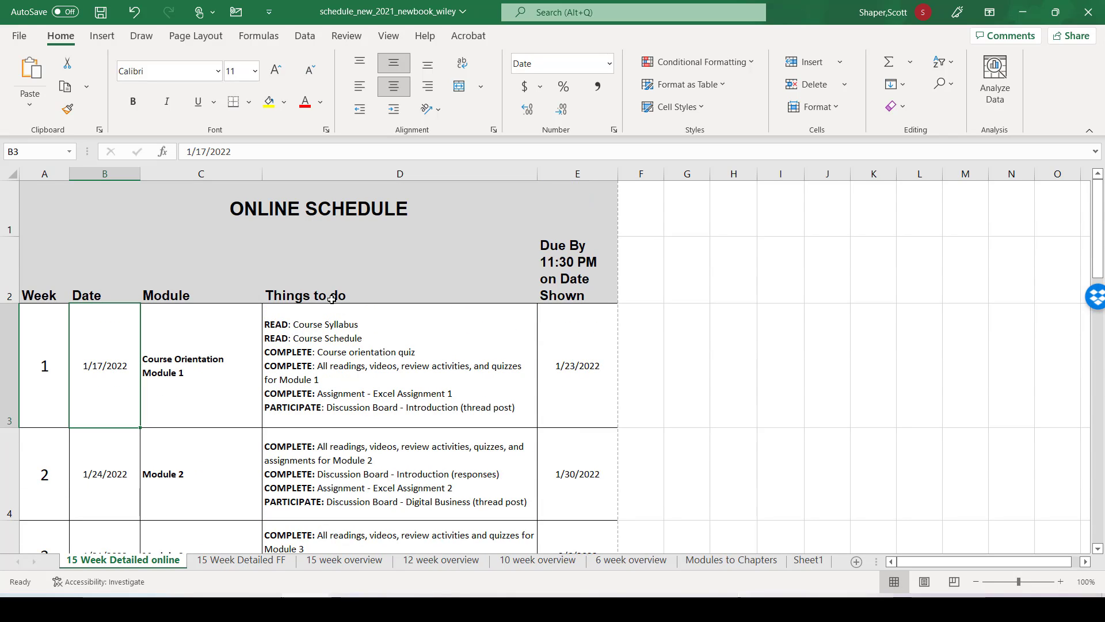
click(249, 157)
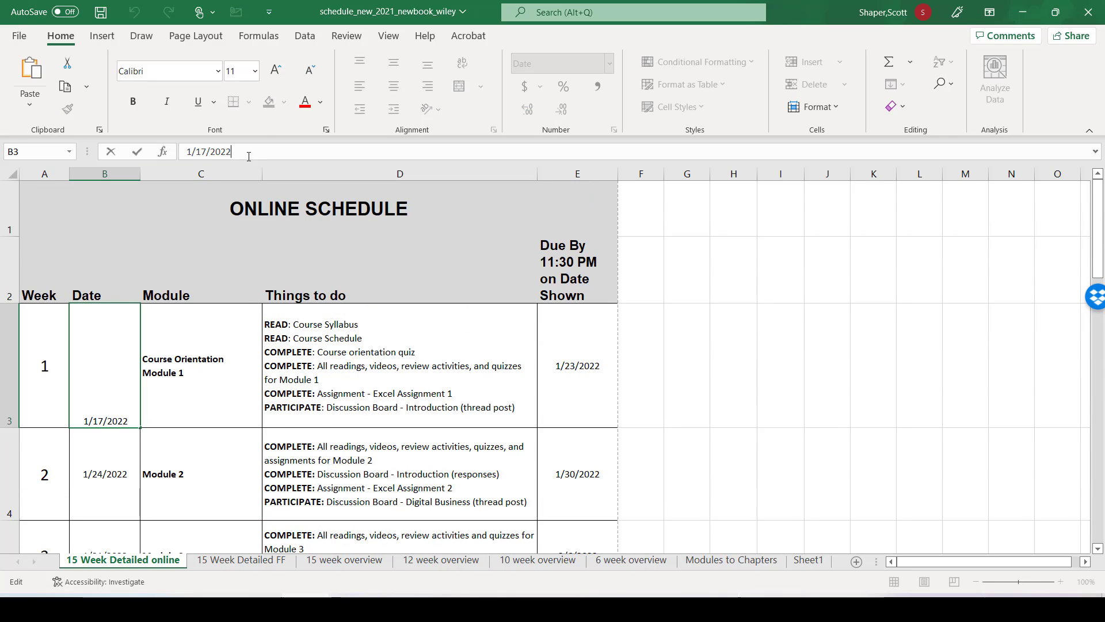
drag(224, 151, 189, 159)
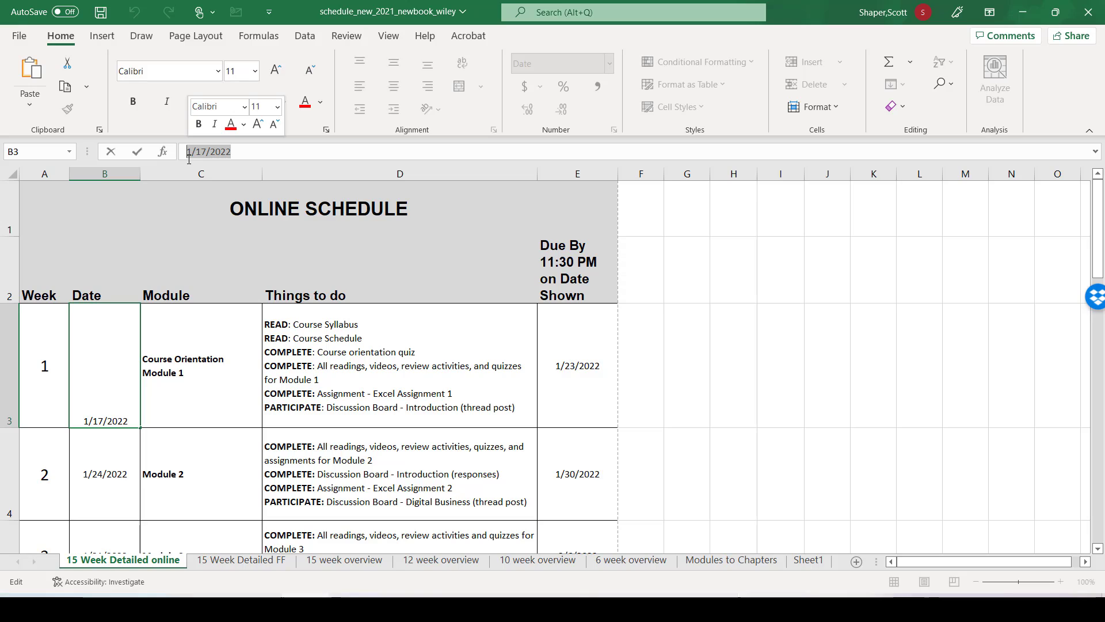
text(8)
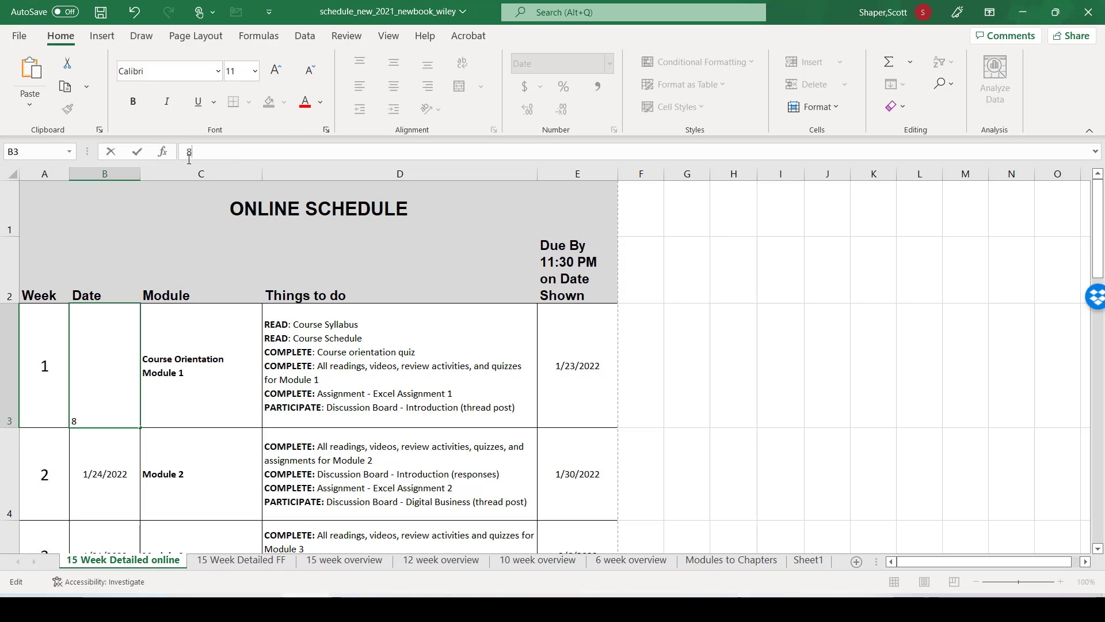
text(/29/2022)
key(Return)
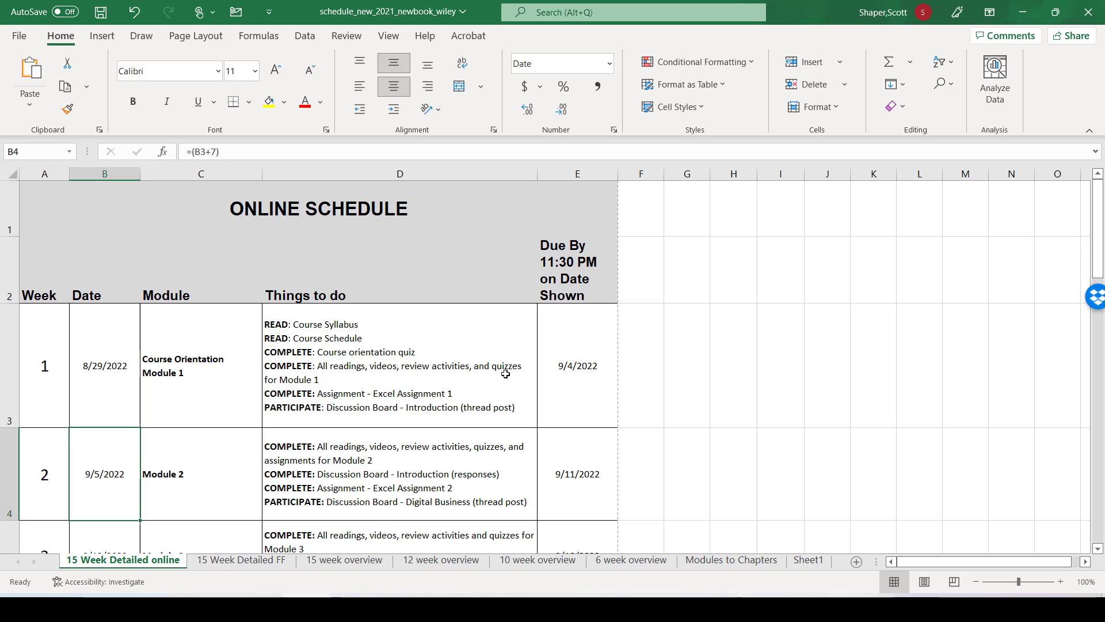
Step: Check the schedule's final exam dates against the Fall 2022 semester end date on the Academic Dates page in the browser
scroll(490, 413, down, 4)
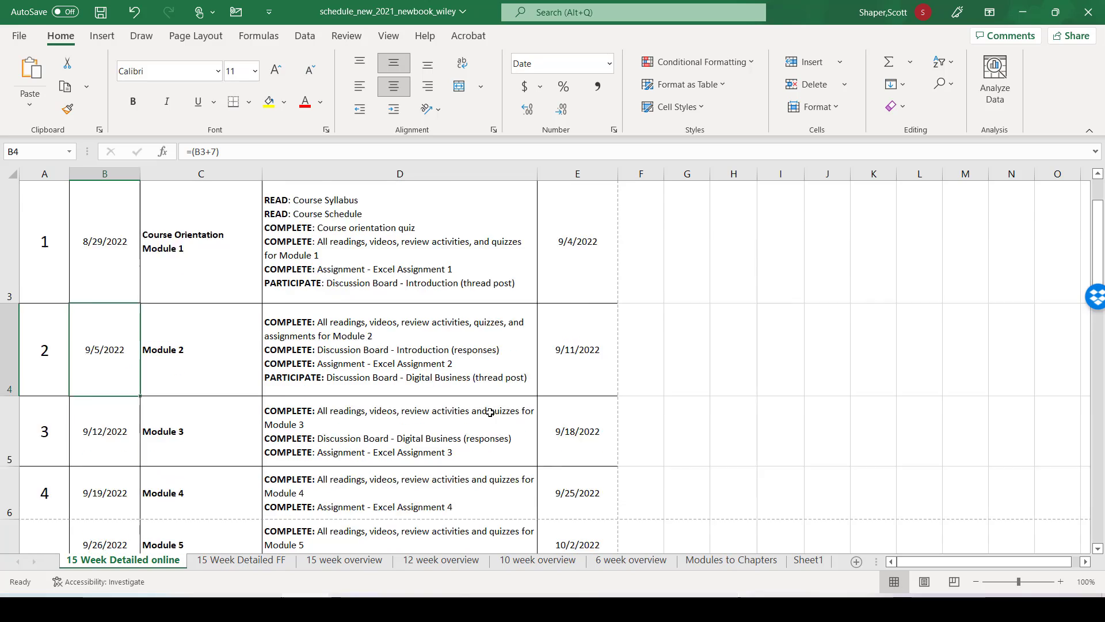
scroll(490, 414, down, 3)
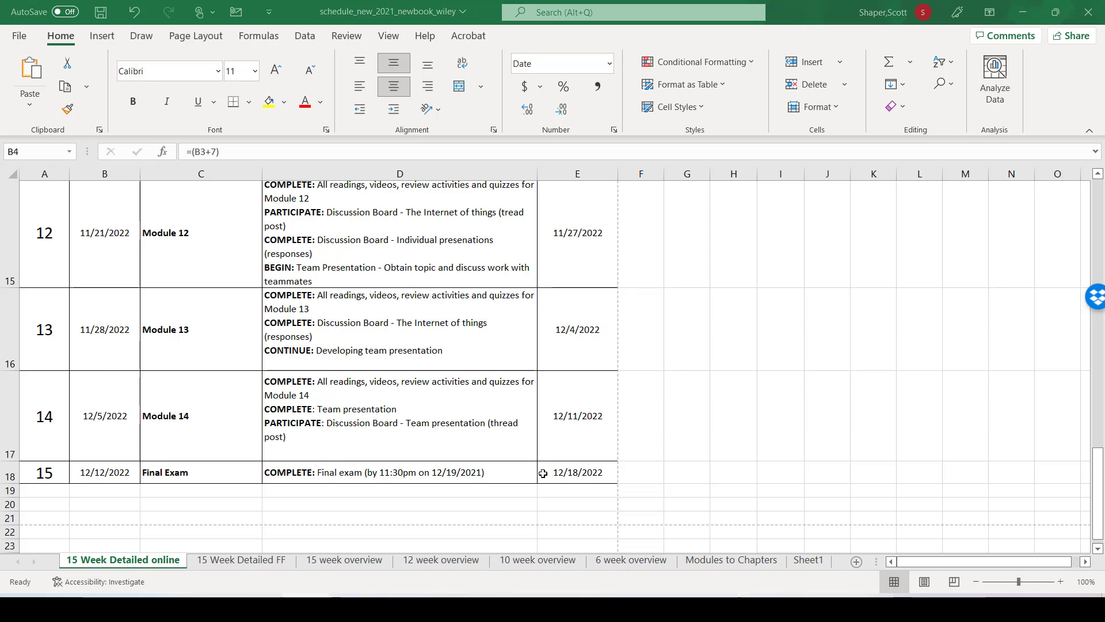
key(alt+Tab)
scroll(757, 509, down, 6)
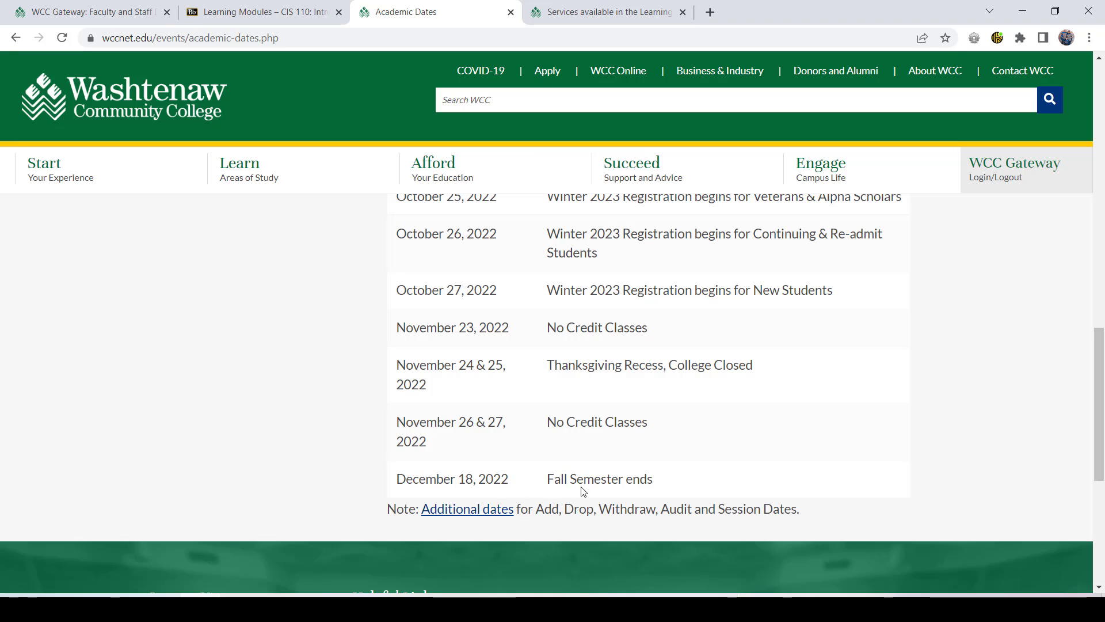
drag(655, 480, 386, 479)
click(385, 479)
Step: Switch back to the Excel schedule and rewrite the Week 1 due date formula in E3 as =SUM(B3+6)
key(alt+Tab)
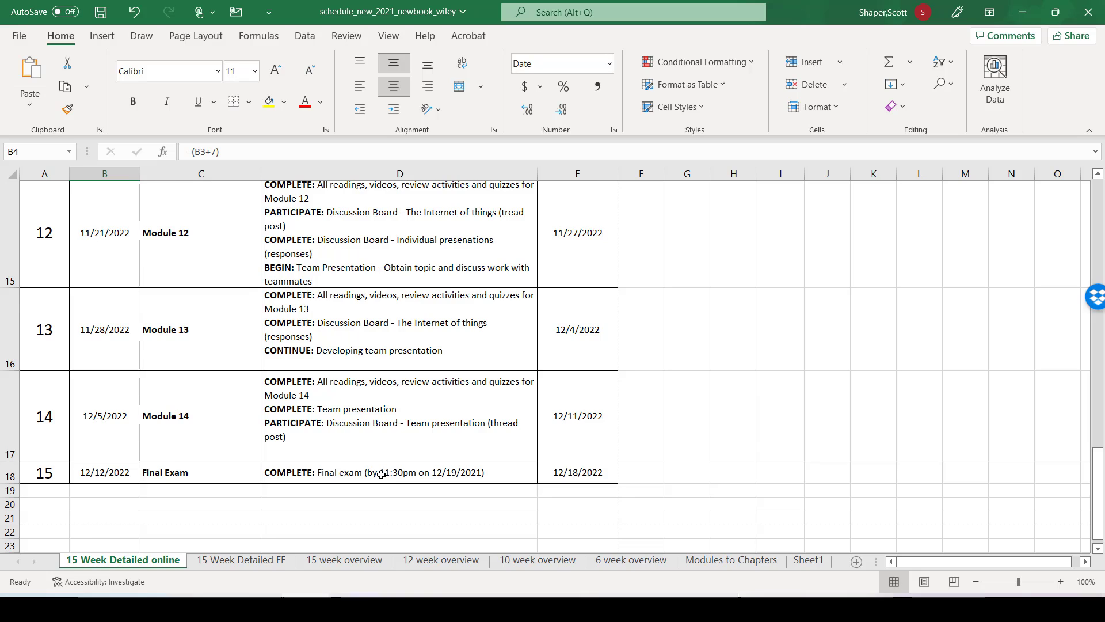
scroll(382, 479, up, 3)
scroll(381, 475, up, 3)
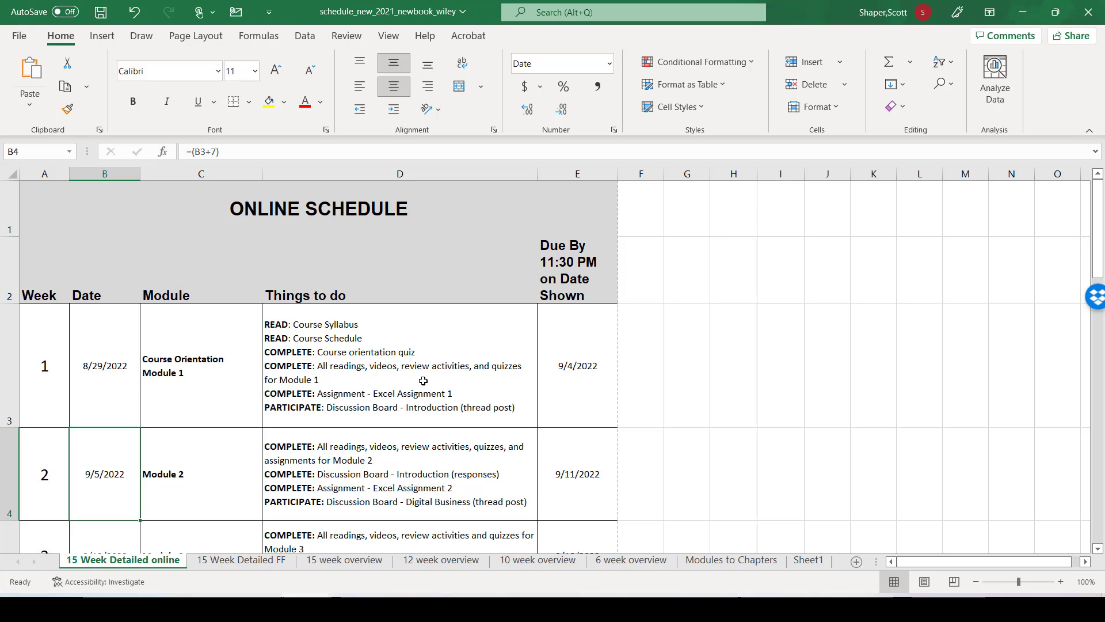
click(565, 367)
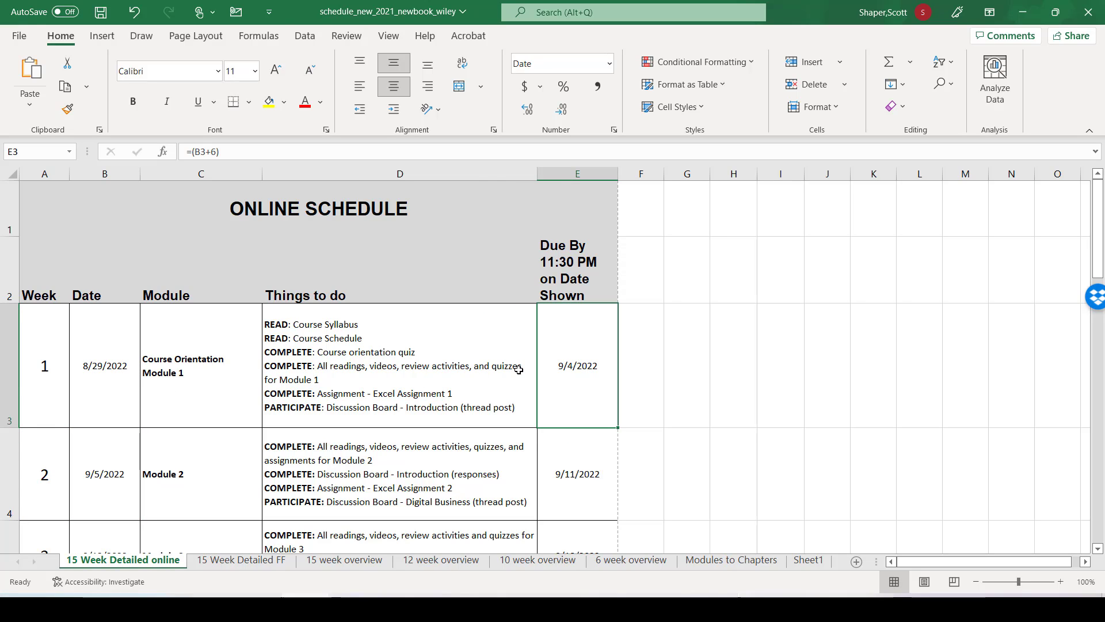
click(191, 151)
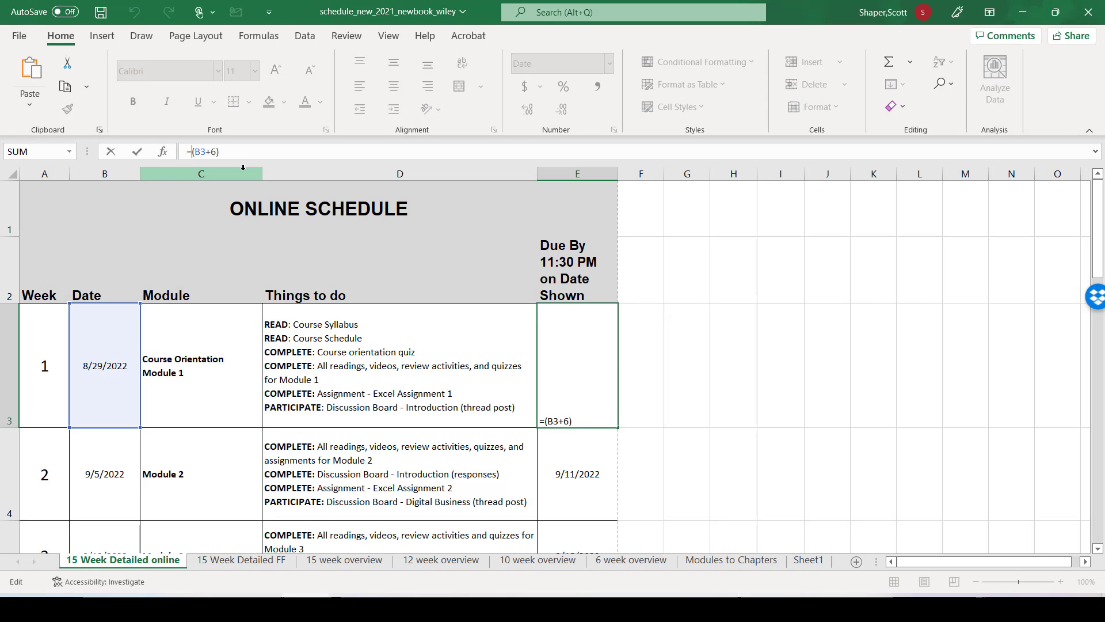
text(sum)
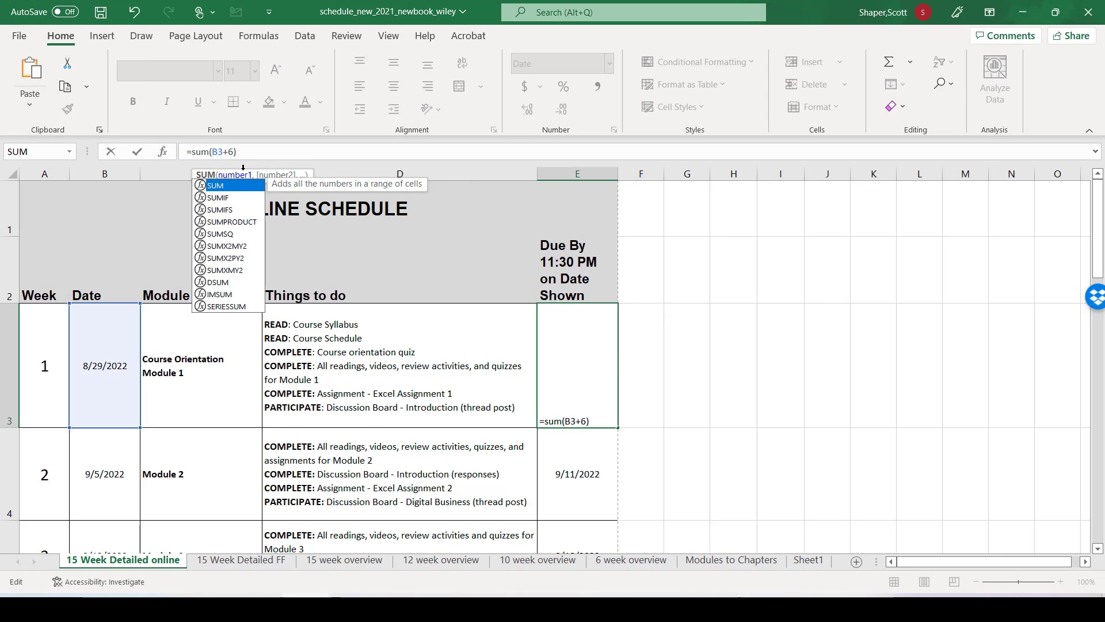
click(244, 153)
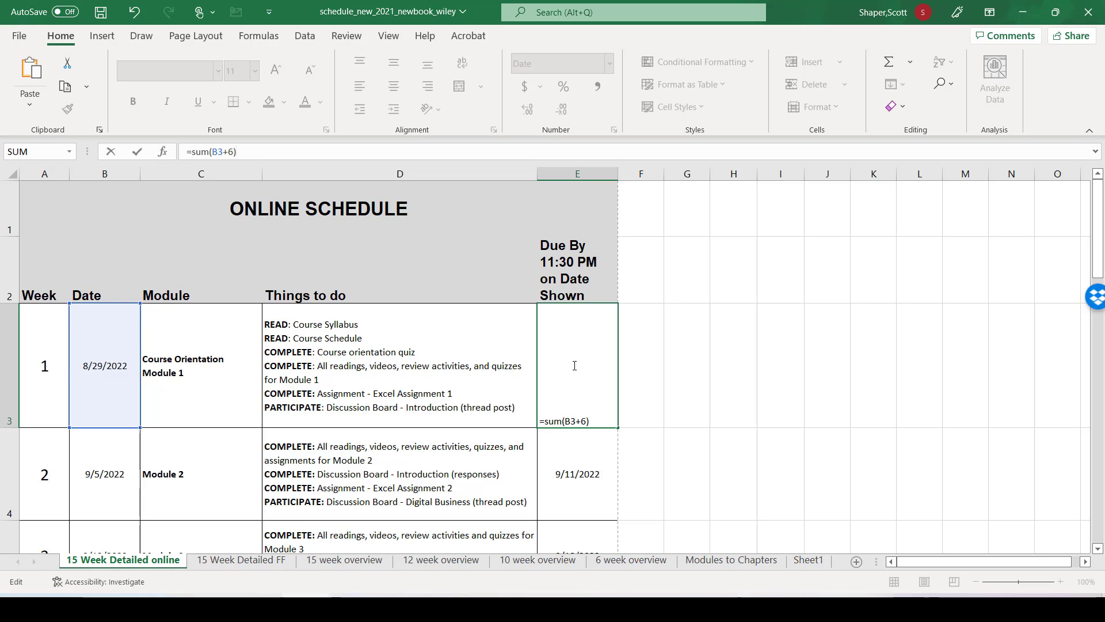
key(Return)
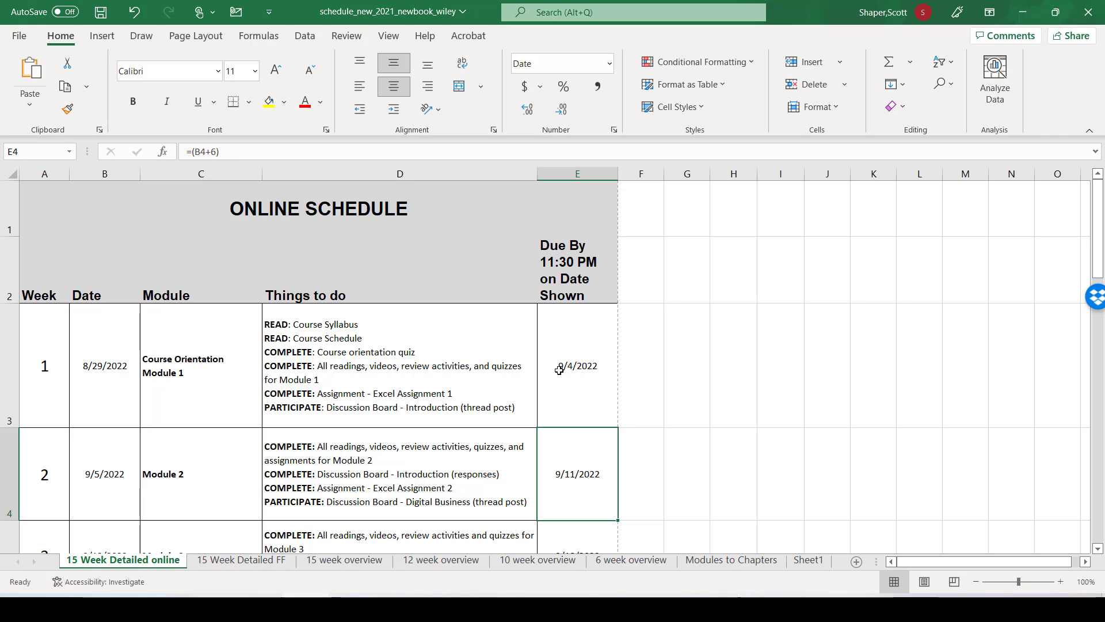
Step: Check the Week 2 date formula in B4 and review the weekly dates and modules on the online schedule
click(120, 468)
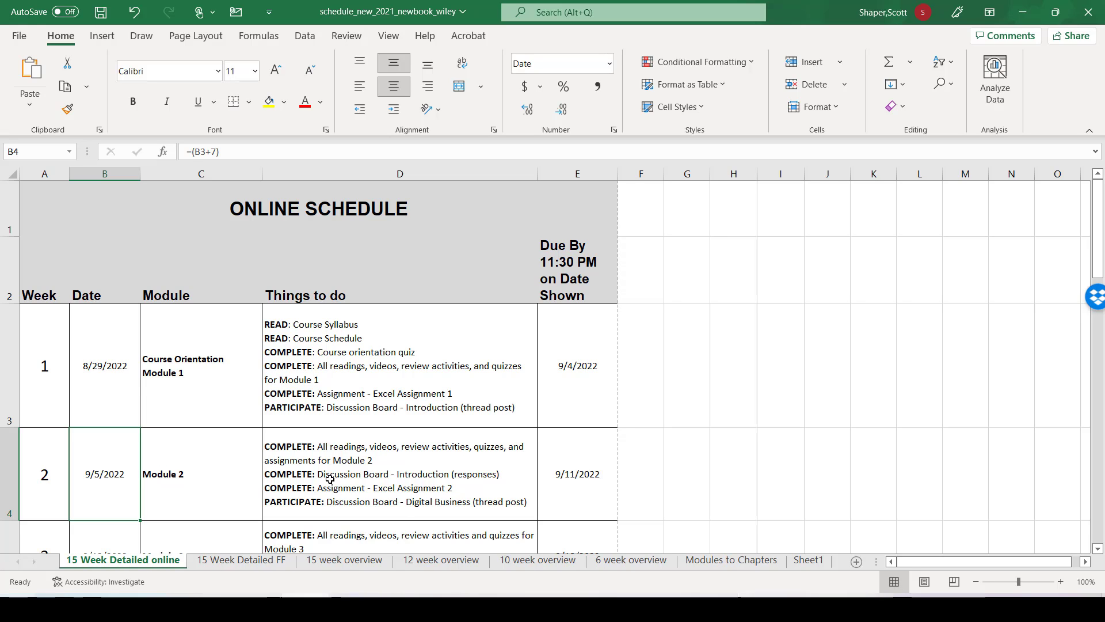
scroll(416, 340, down, 3)
scroll(416, 340, down, 2)
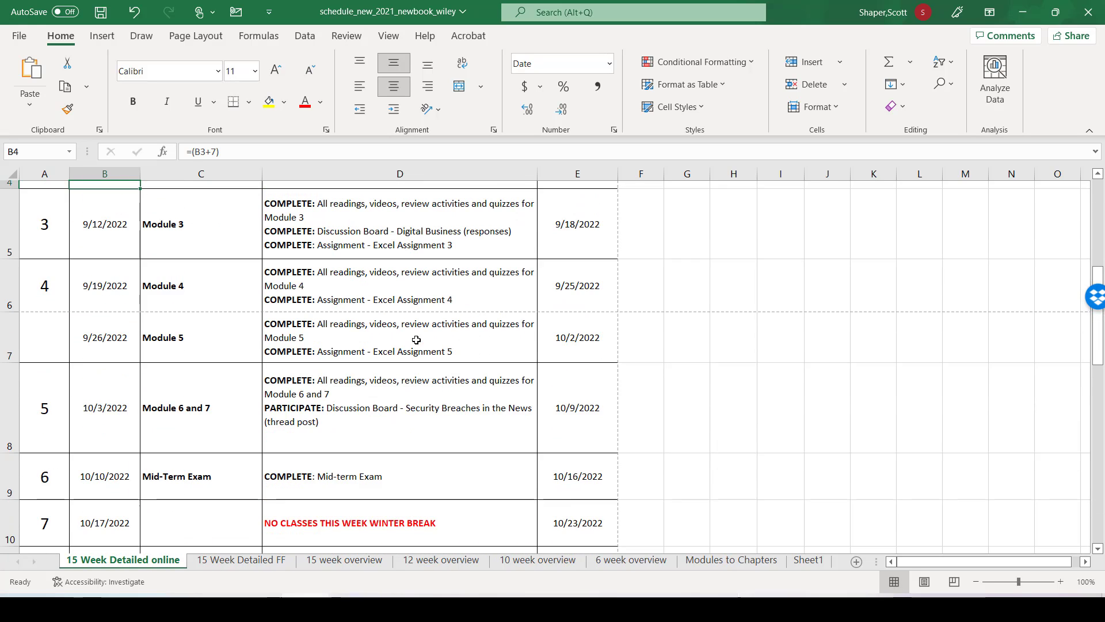
scroll(426, 351, up, 1)
scroll(432, 361, down, 1)
scroll(432, 361, down, 1)
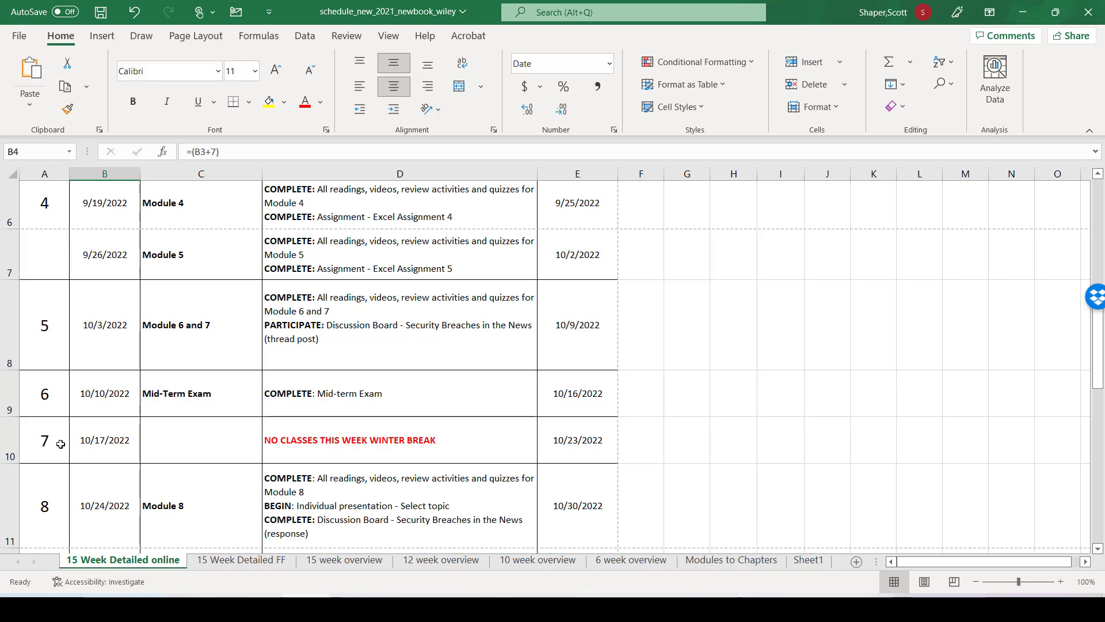
Step: Open Sheet1 and review the weekly dates and activities of the 15-week face-to-face schedule
click(809, 560)
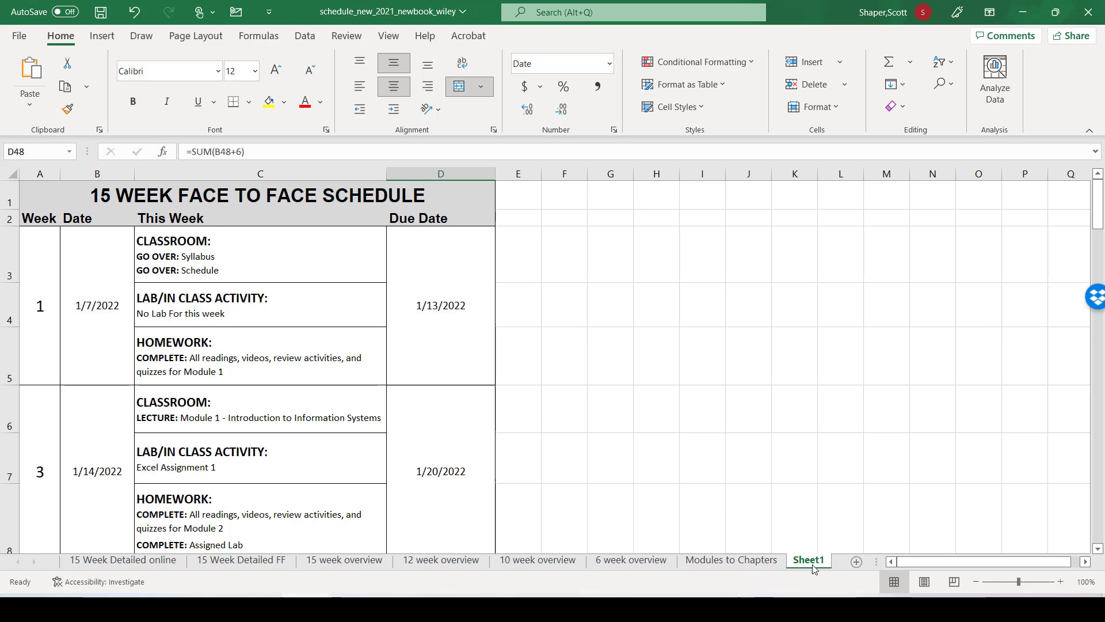
scroll(225, 317, down, 5)
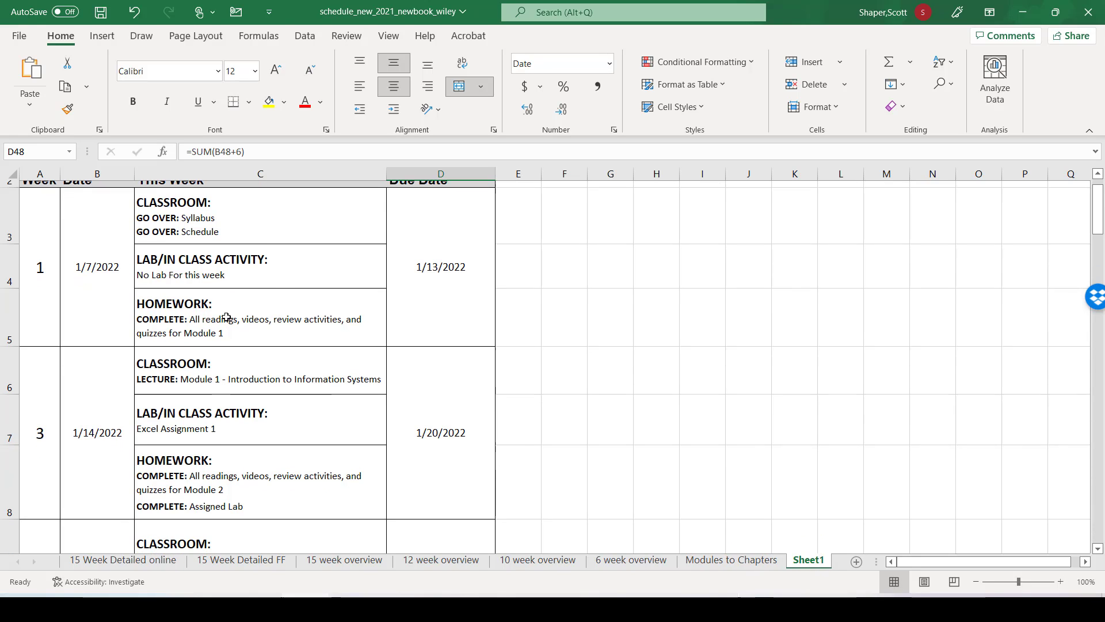
scroll(231, 321, down, 4)
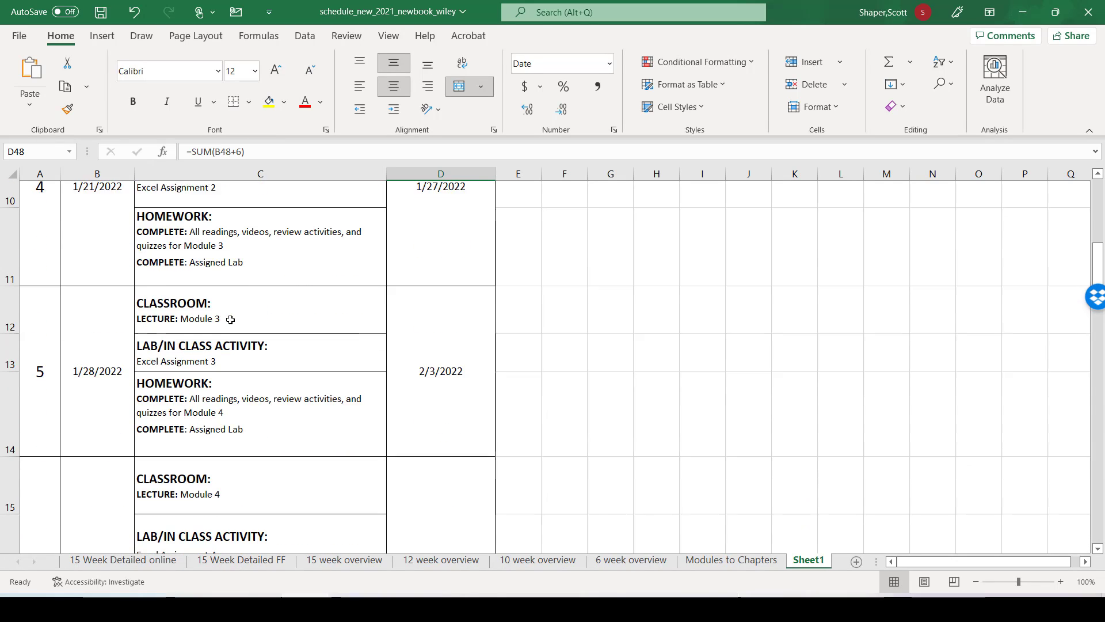
scroll(231, 321, down, 5)
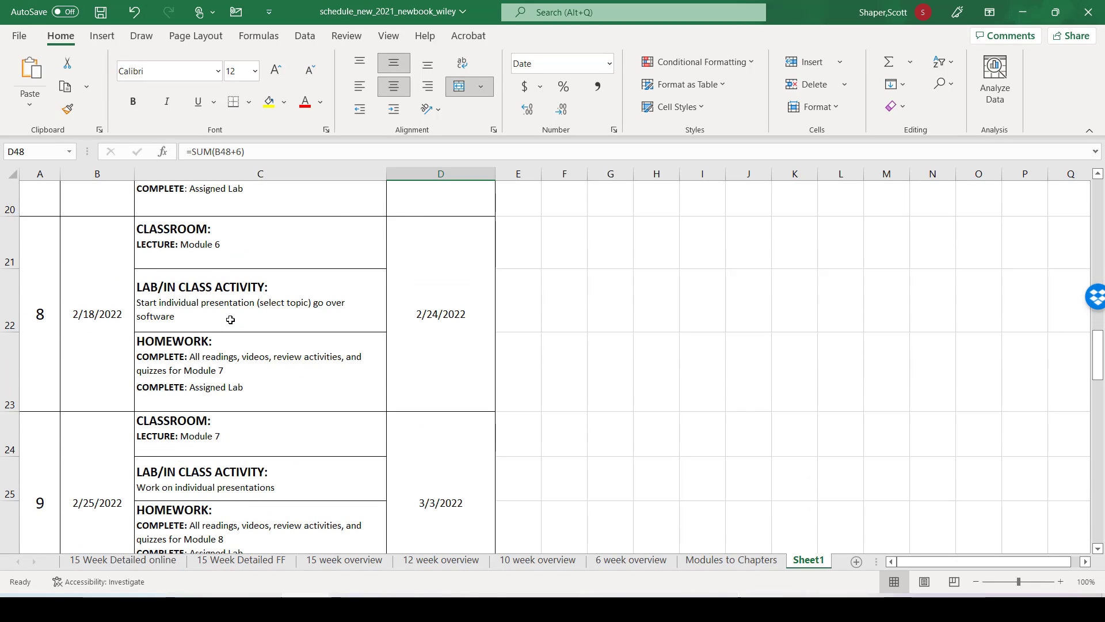
scroll(221, 320, down, 1)
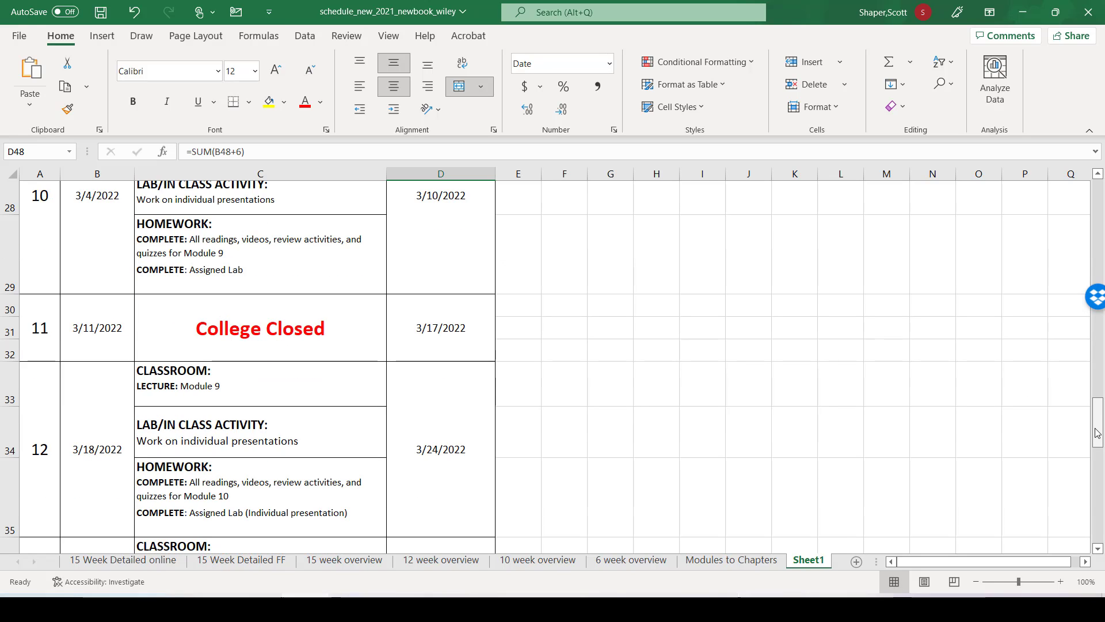
Step: Set the Week 1 date in cell B3 of the face-to-face schedule to 8/29/2022
drag(1097, 433, 1096, 198)
click(81, 305)
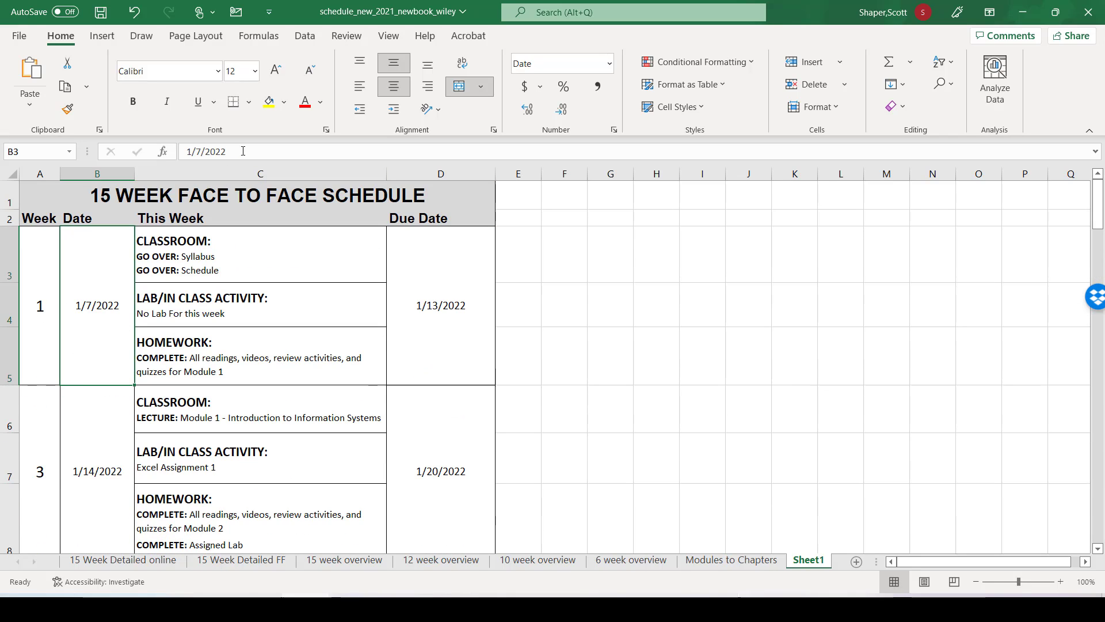
drag(243, 151, 188, 140)
text(8)
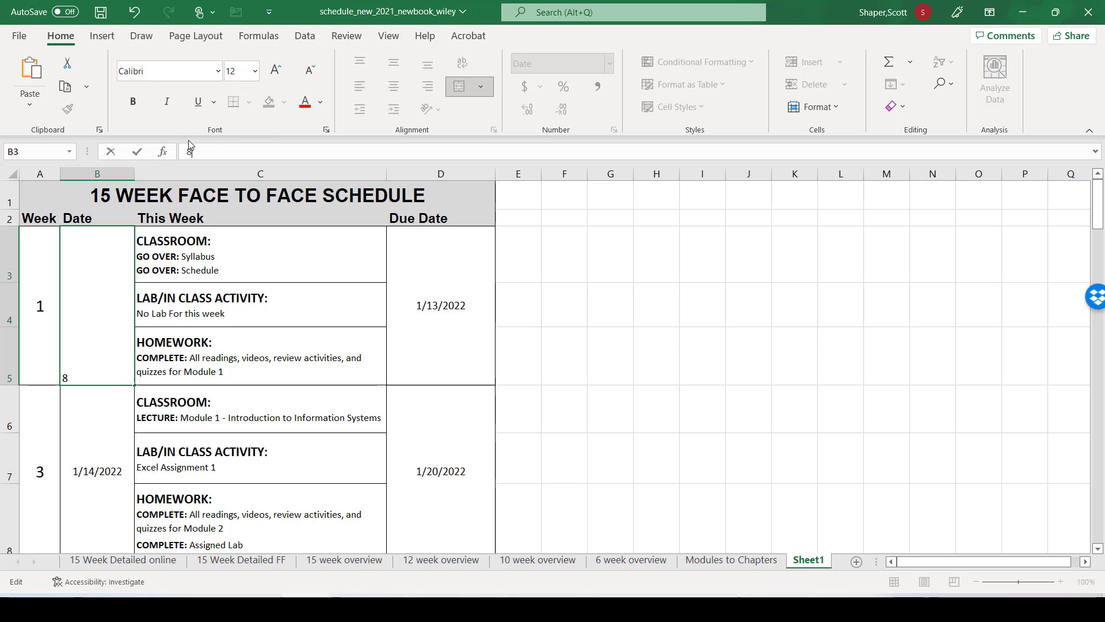
text(/29/2022)
key(Return)
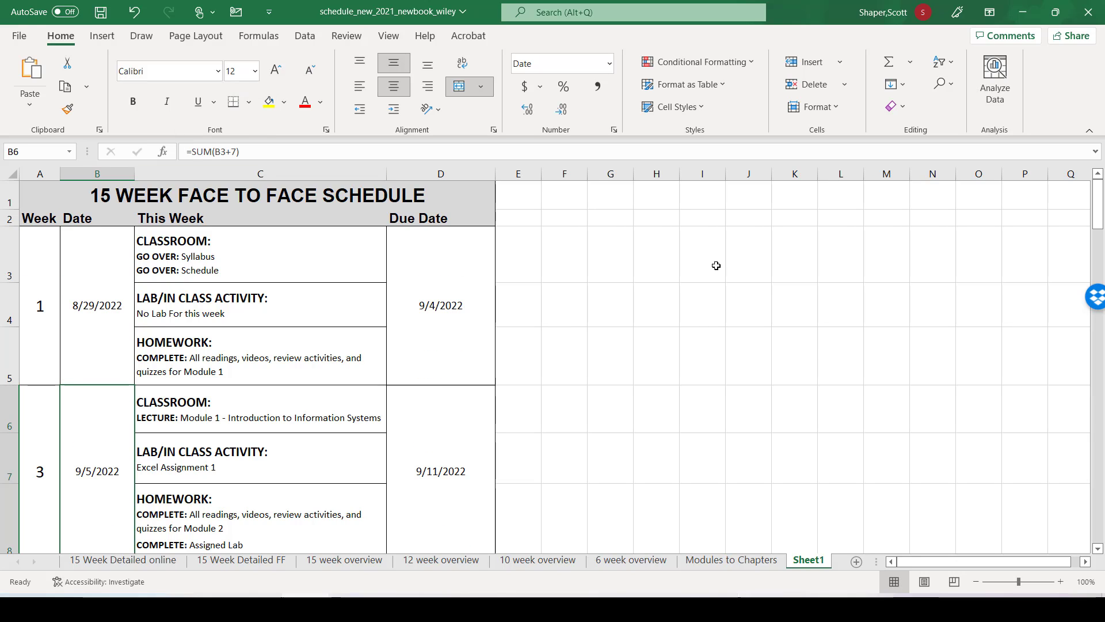
Step: Delete the Week 11 College Closed rows 30 to 32 and check the date formulas of the weeks below
drag(1098, 207, 1102, 433)
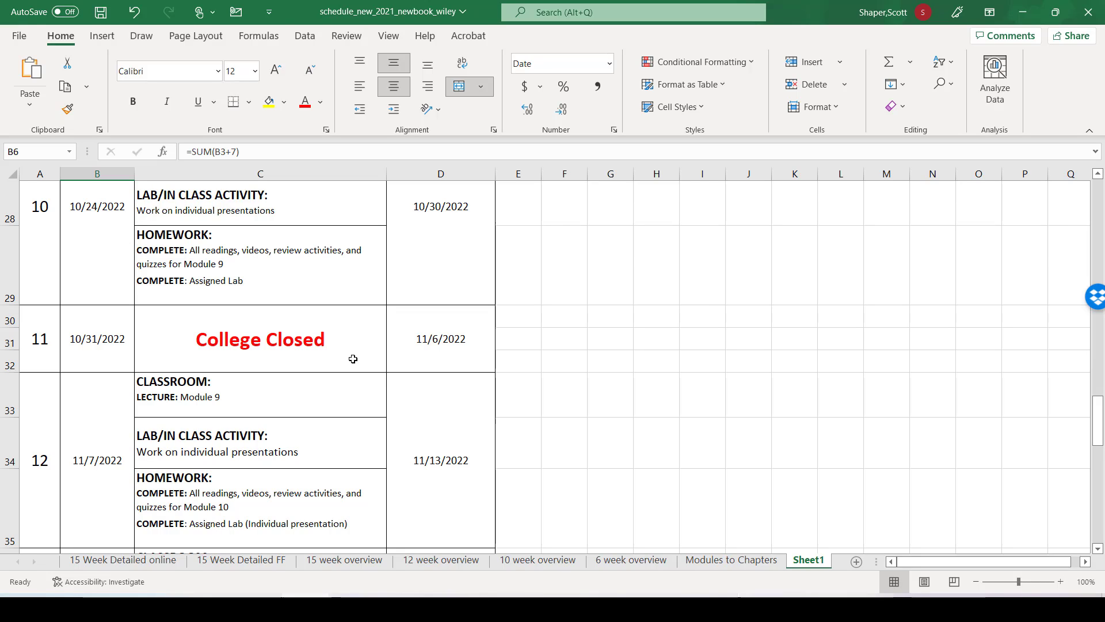
click(4, 356)
click(6, 359)
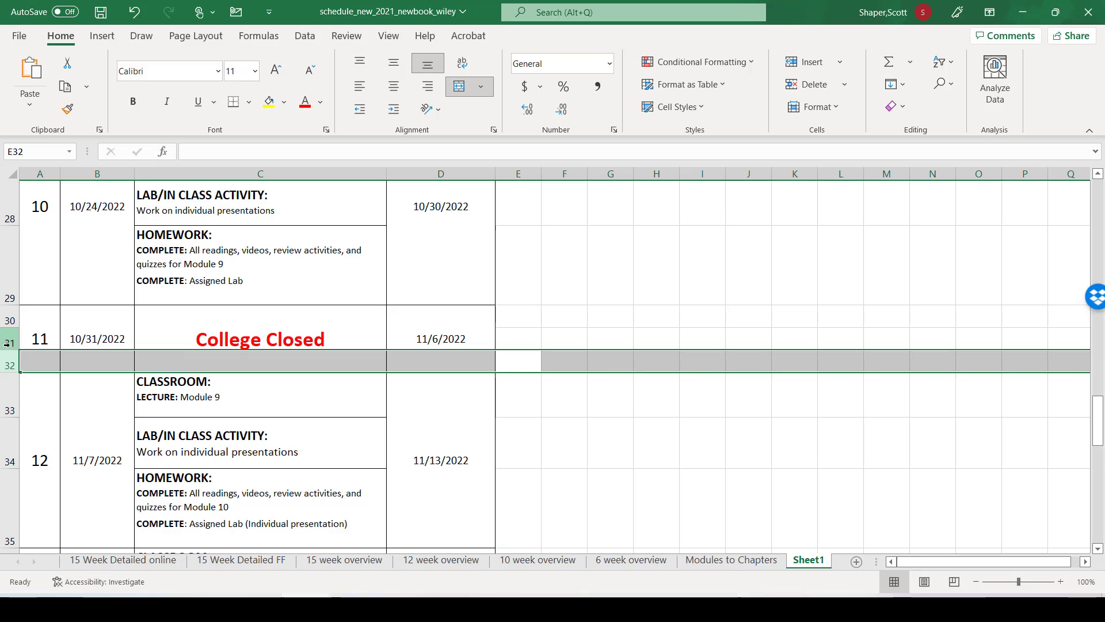
ctrl+click(8, 341)
ctrl+click(3, 319)
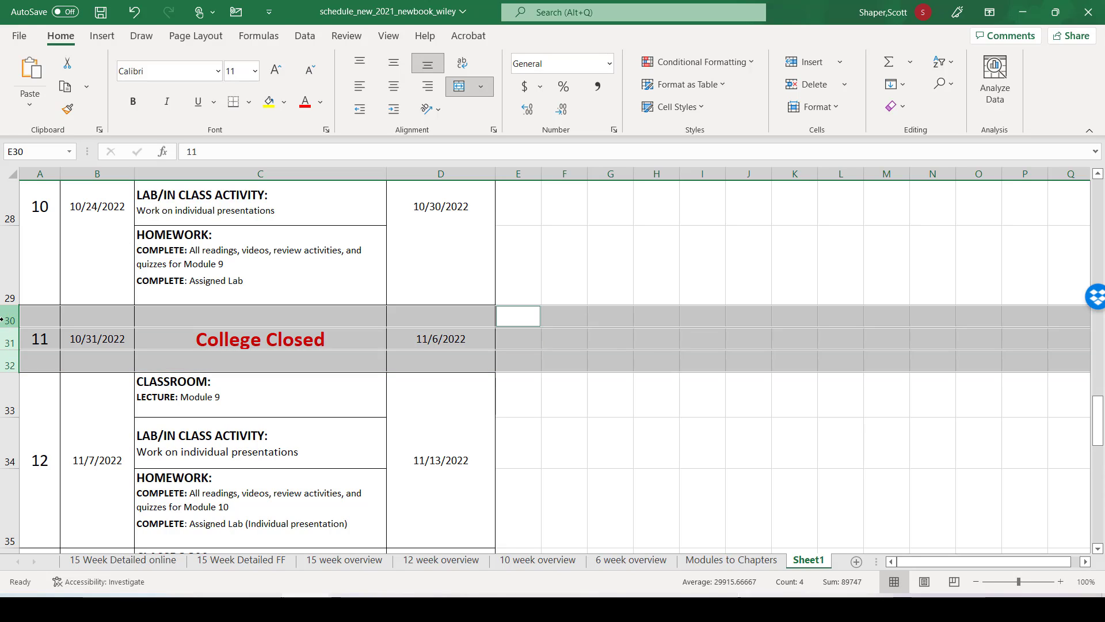
right_click(5, 321)
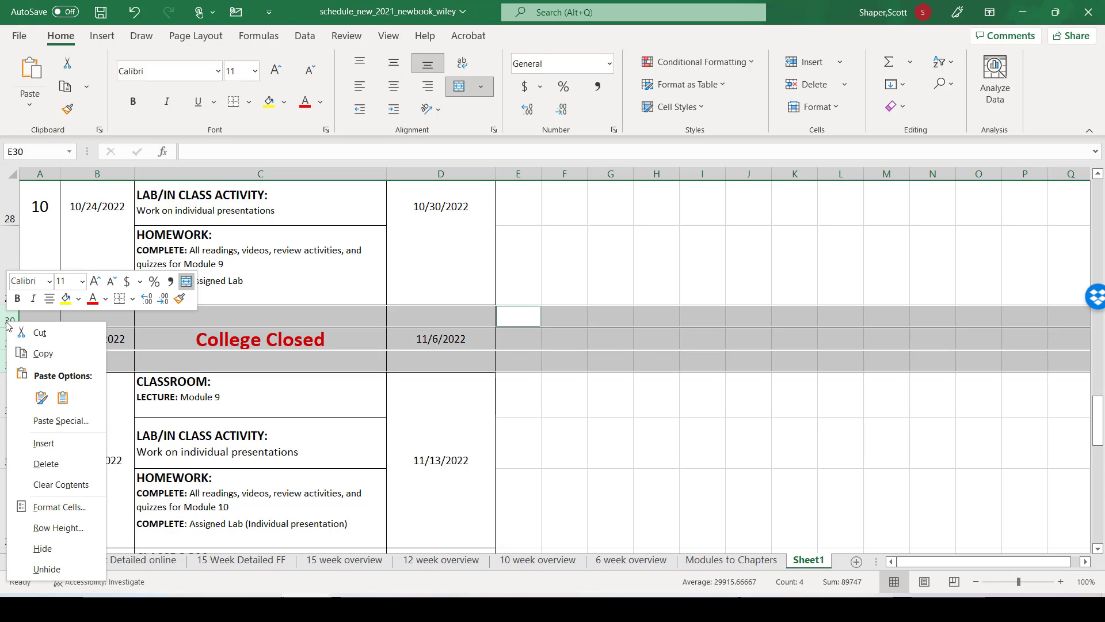
click(46, 464)
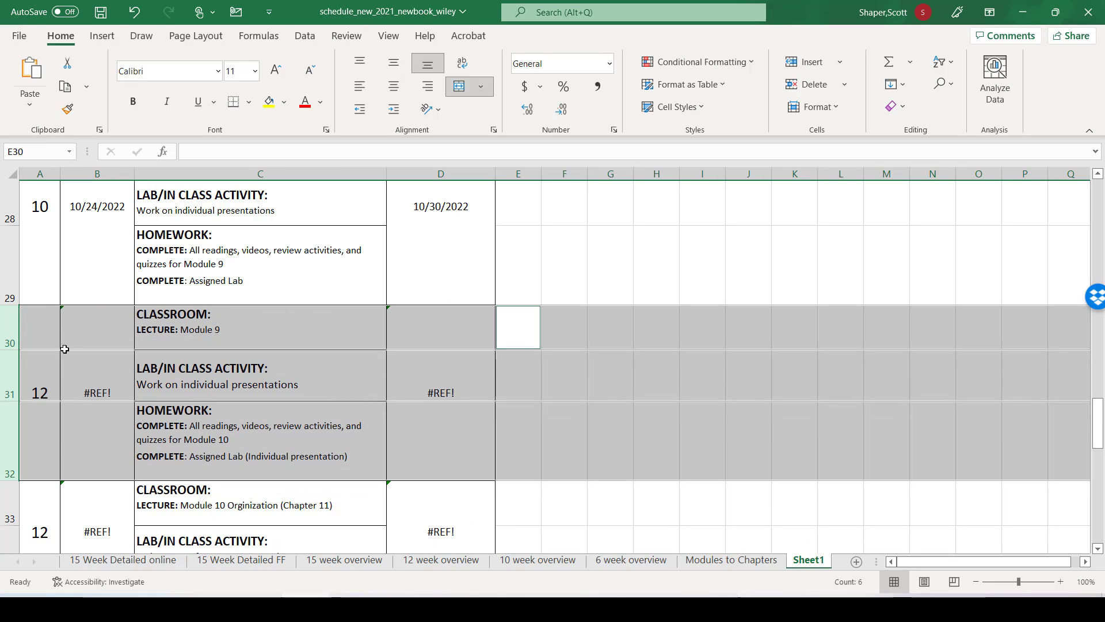
click(88, 374)
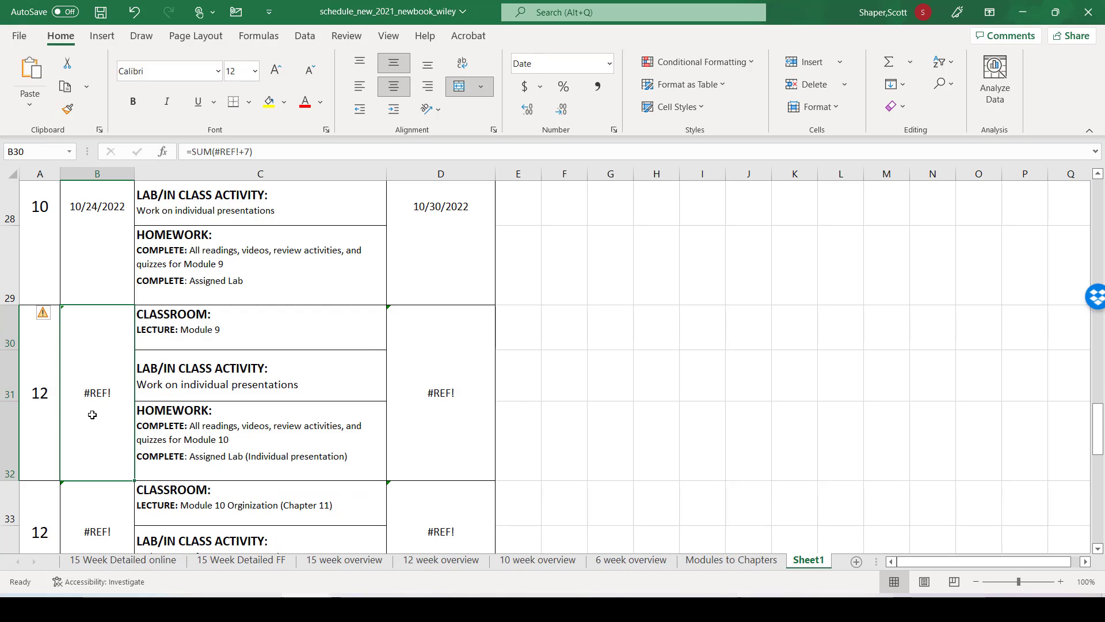
scroll(171, 529, down, 3)
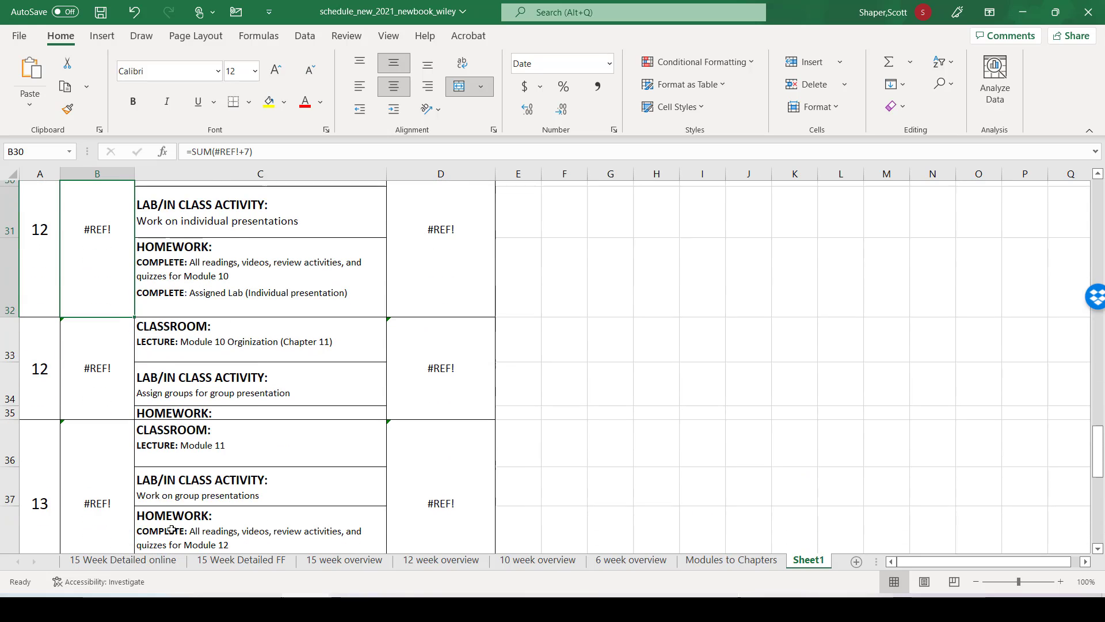
Step: Insert three blank rows above row 6, directly beneath the Week 1 block of the face-to-face schedule
scroll(172, 529, up, 4)
scroll(171, 529, up, 3)
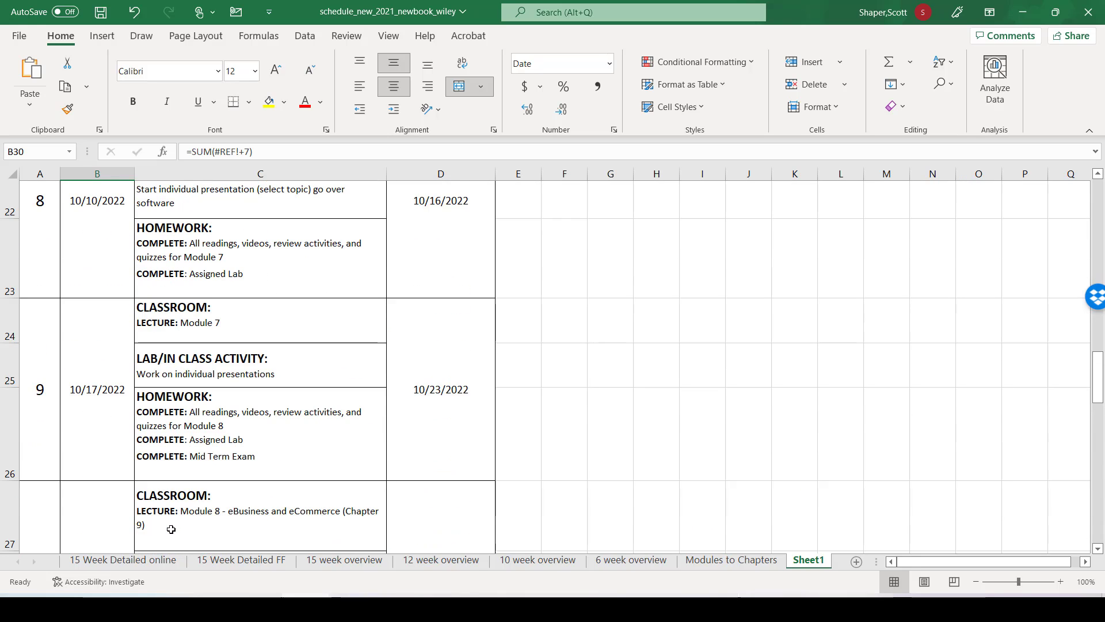
scroll(172, 529, up, 4)
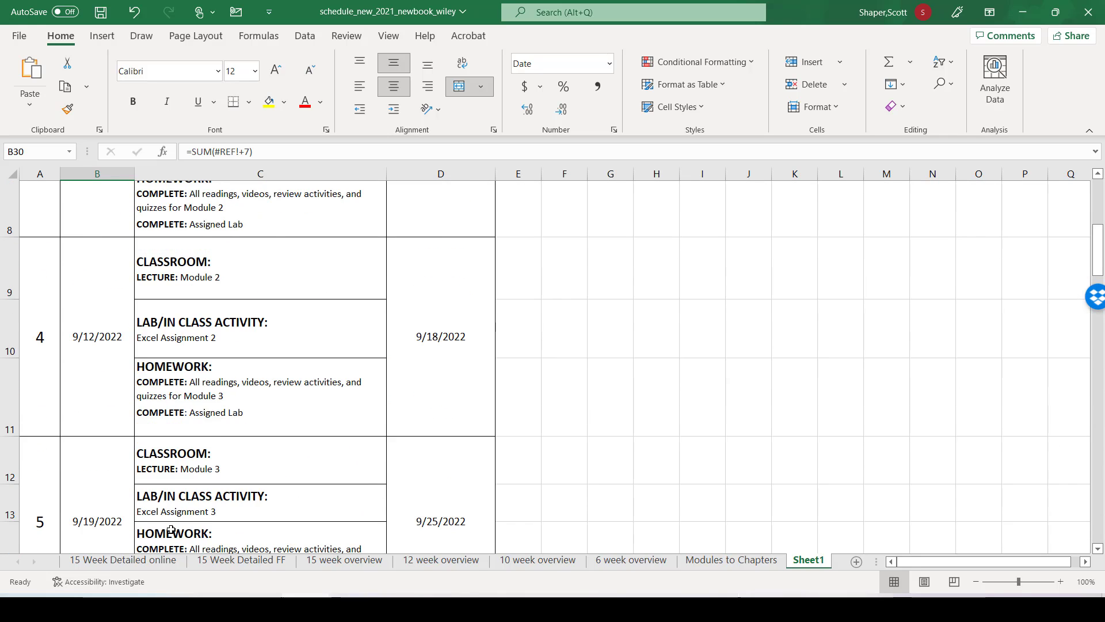
scroll(171, 529, up, 2)
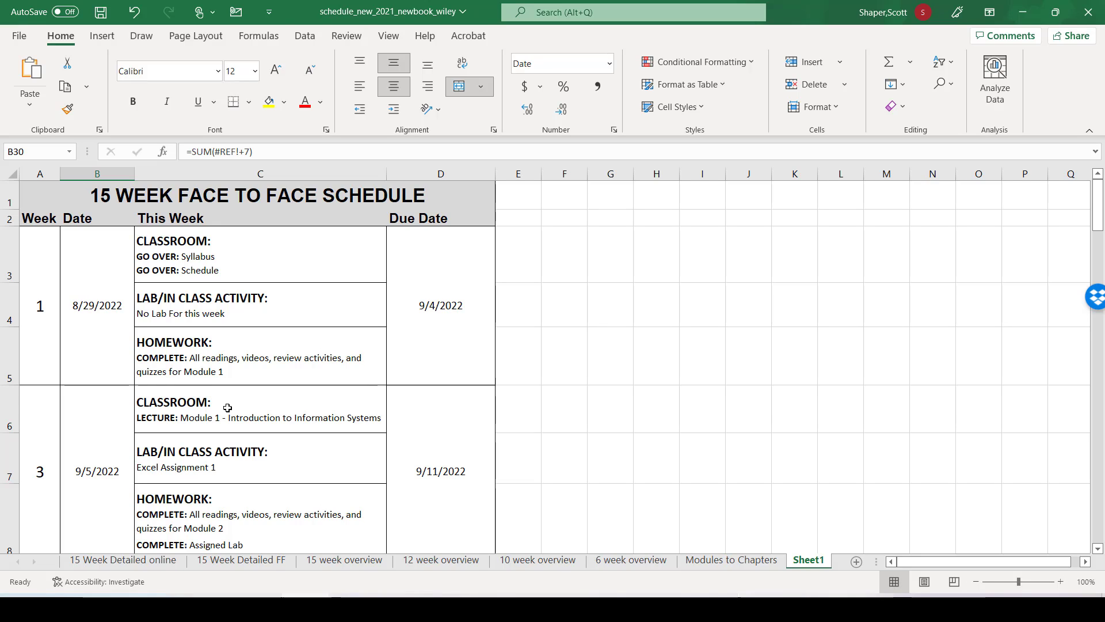
right_click(8, 409)
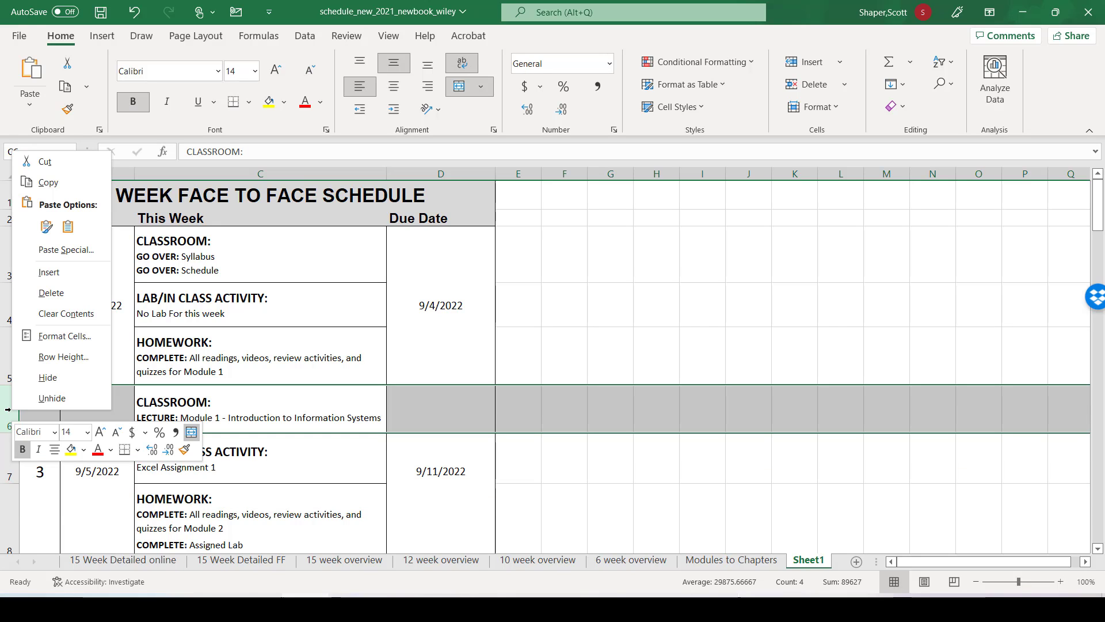
click(41, 271)
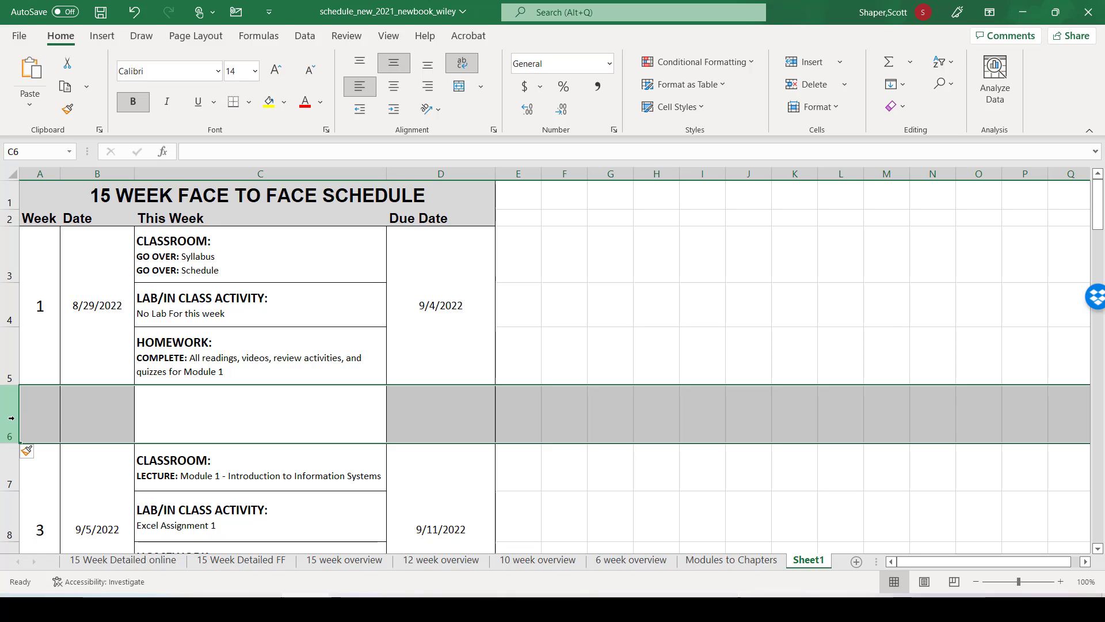
right_click(10, 416)
click(63, 279)
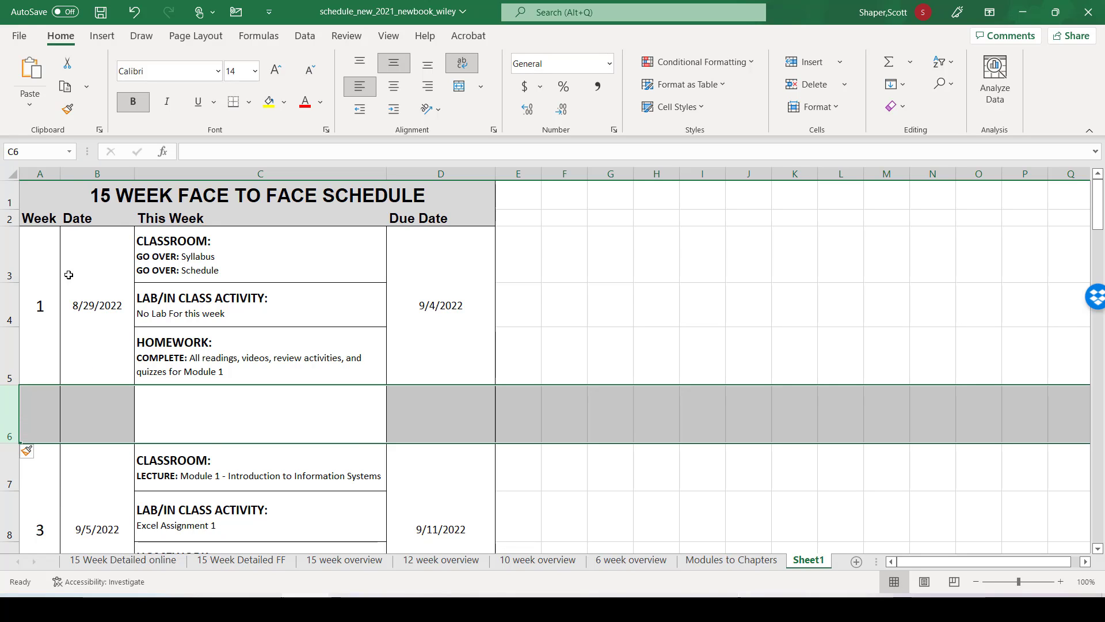
right_click(4, 430)
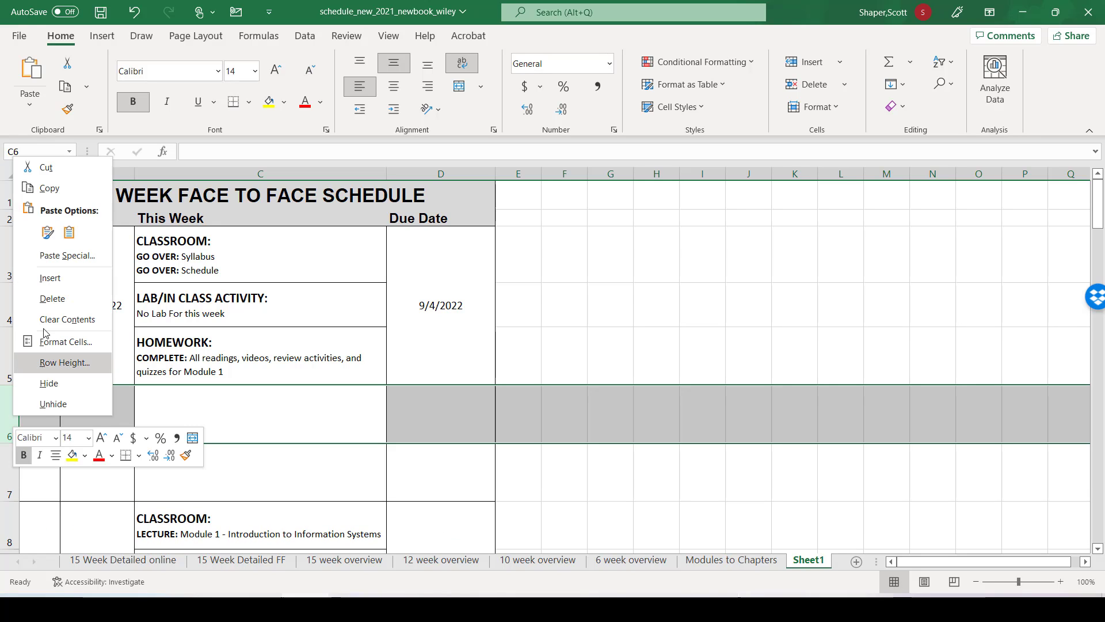
click(63, 279)
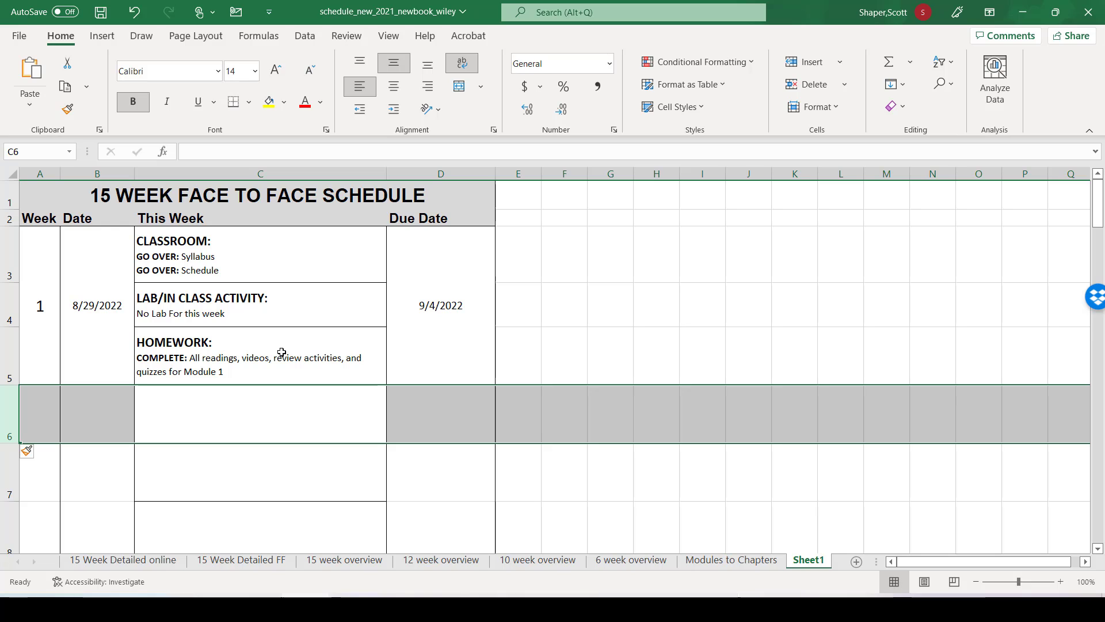
Step: Merge and center cells A6:A8, B6:B8 and D6:D8 of the blank block beneath Week 1
scroll(280, 351, down, 2)
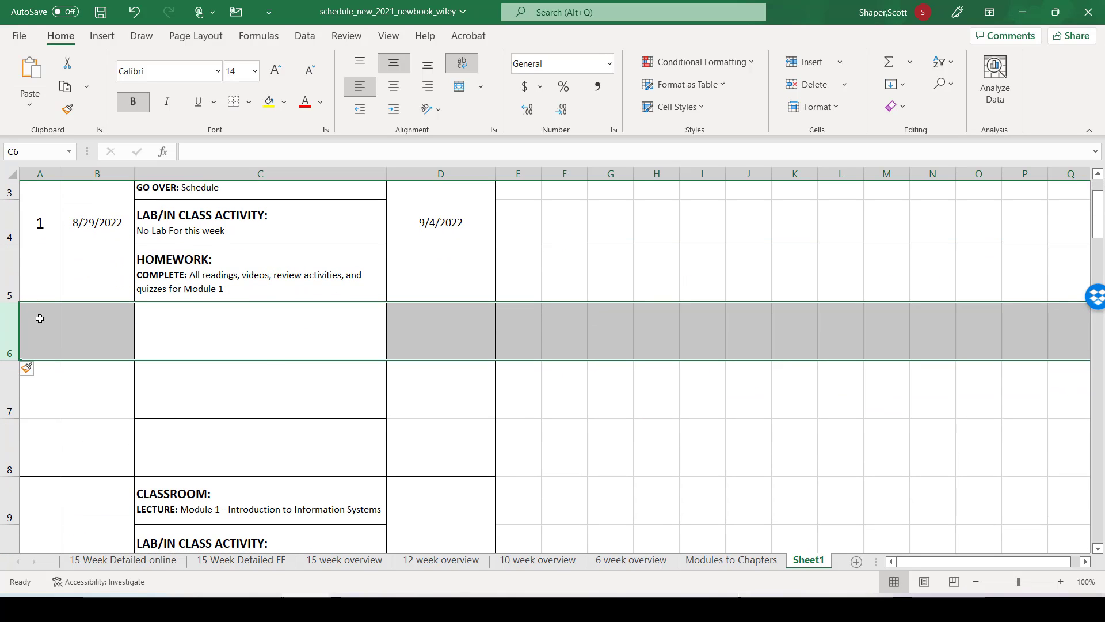
click(45, 263)
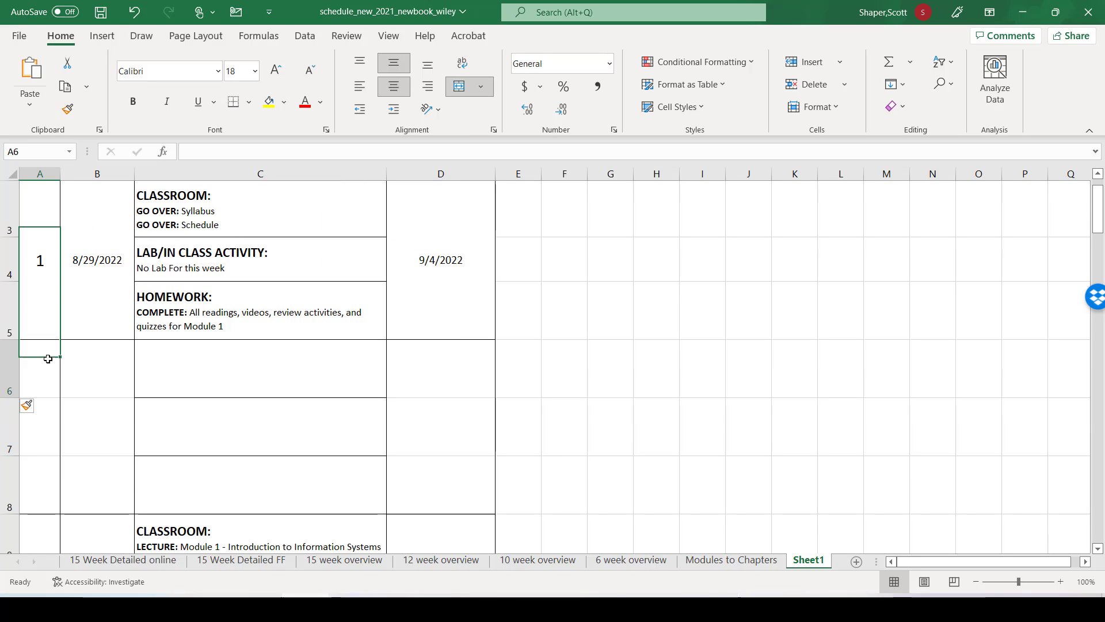
drag(46, 359, 40, 487)
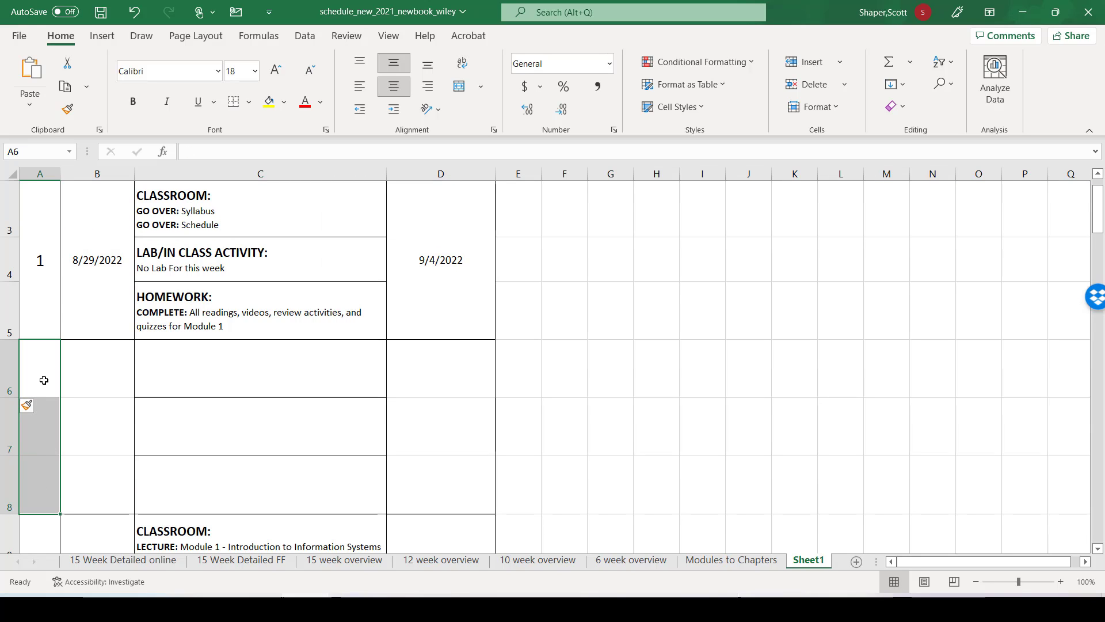
click(466, 93)
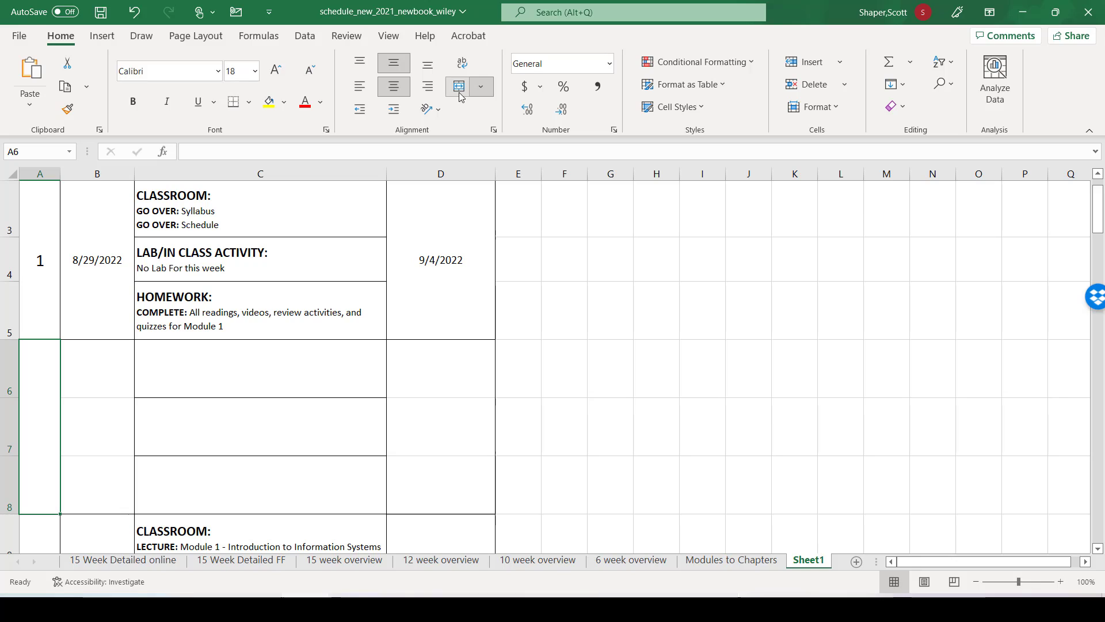
drag(108, 362, 99, 481)
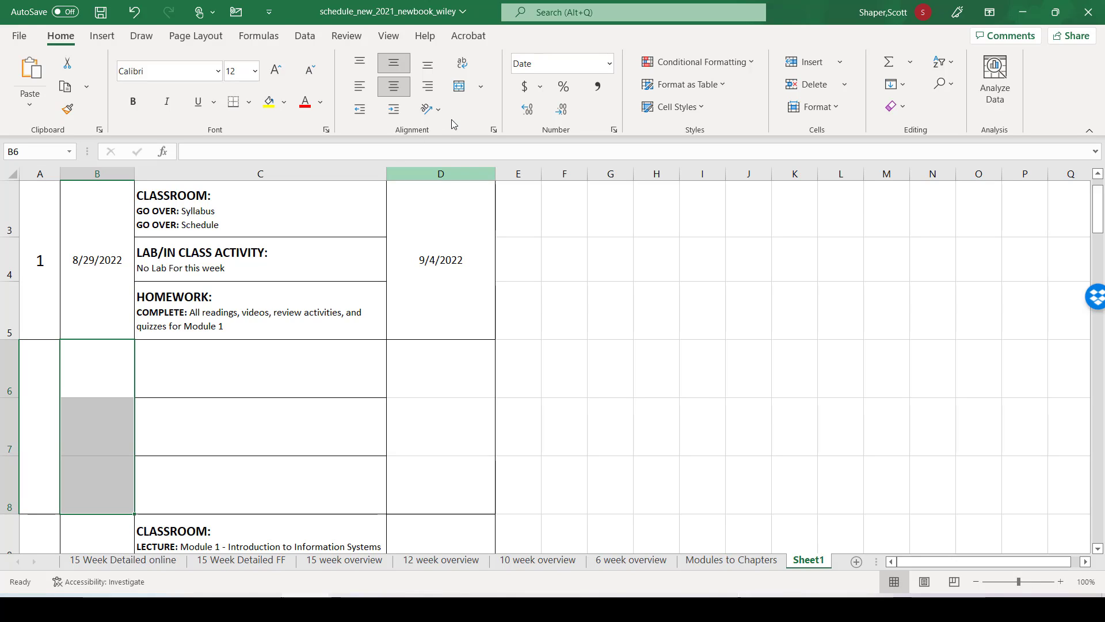
click(460, 87)
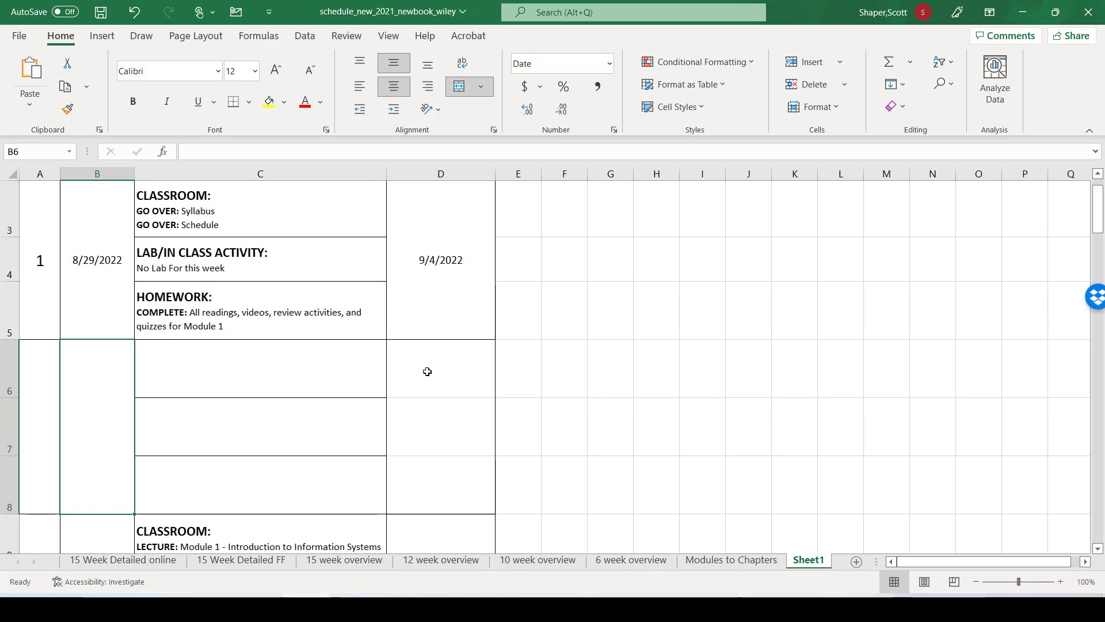
drag(427, 371, 424, 484)
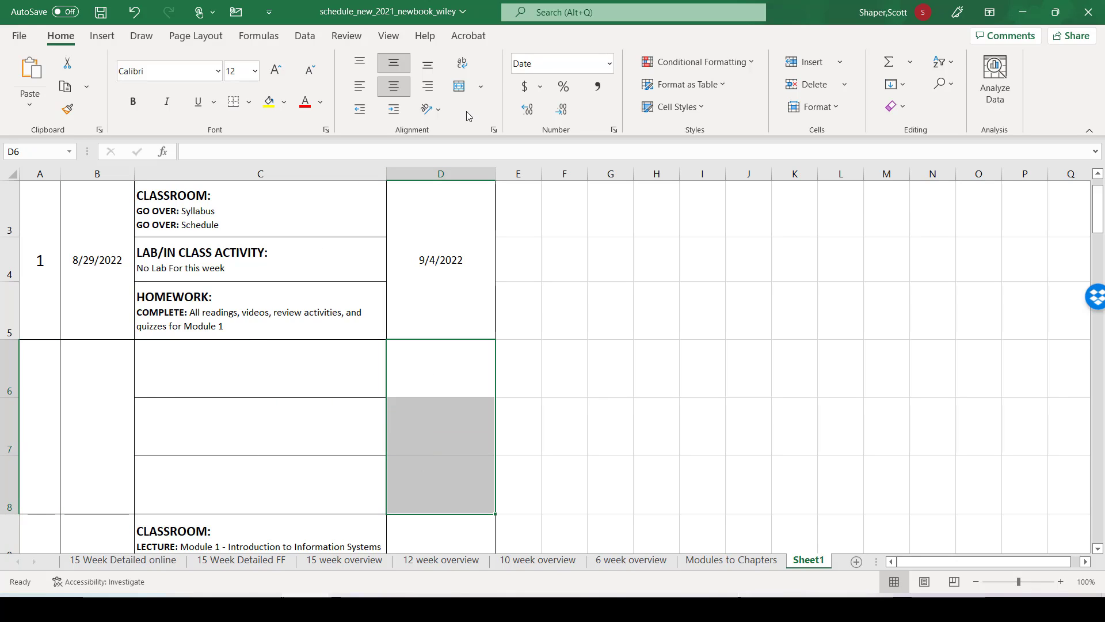
click(458, 86)
Step: Number the new week block by entering the formula =SUM(A3+1) in merged cell A6
scroll(477, 351, up, 1)
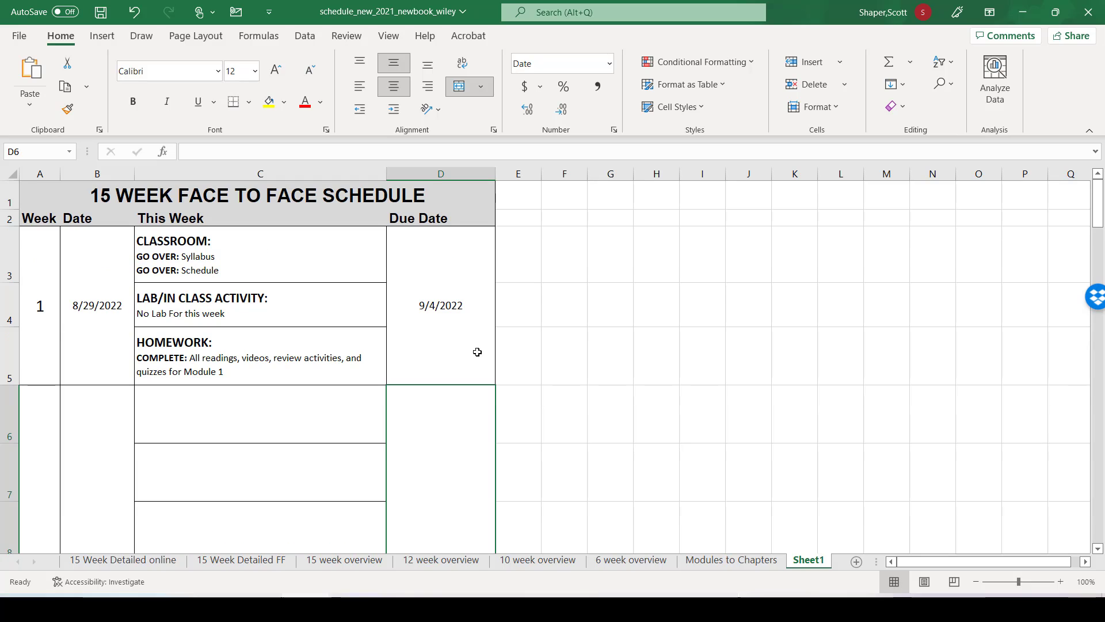
click(38, 340)
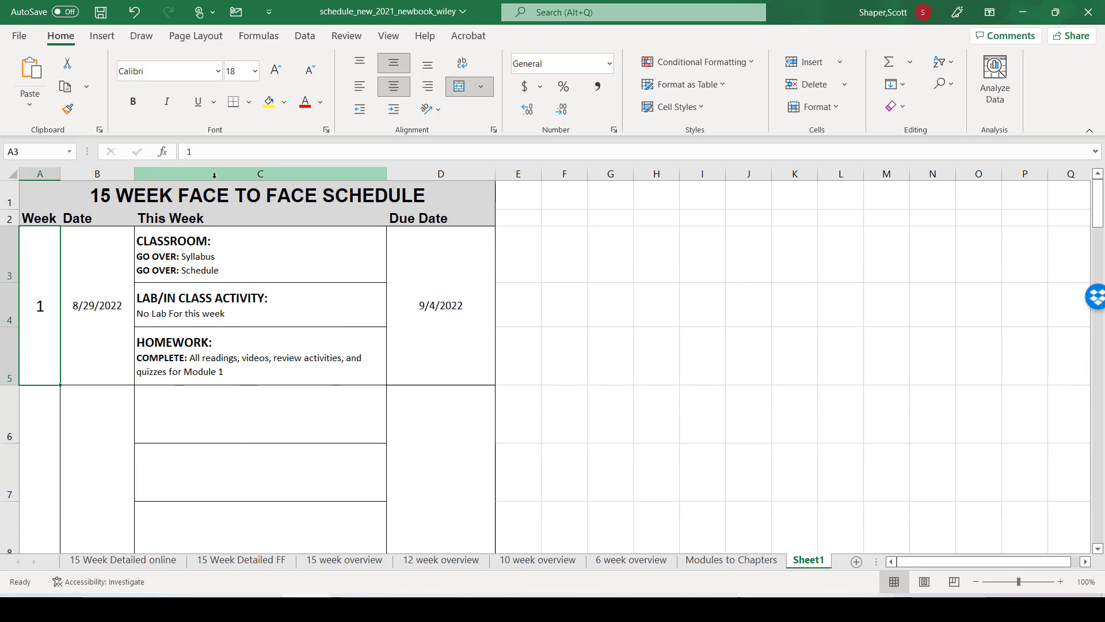
scroll(186, 318, down, 1)
drag(35, 345, 37, 463)
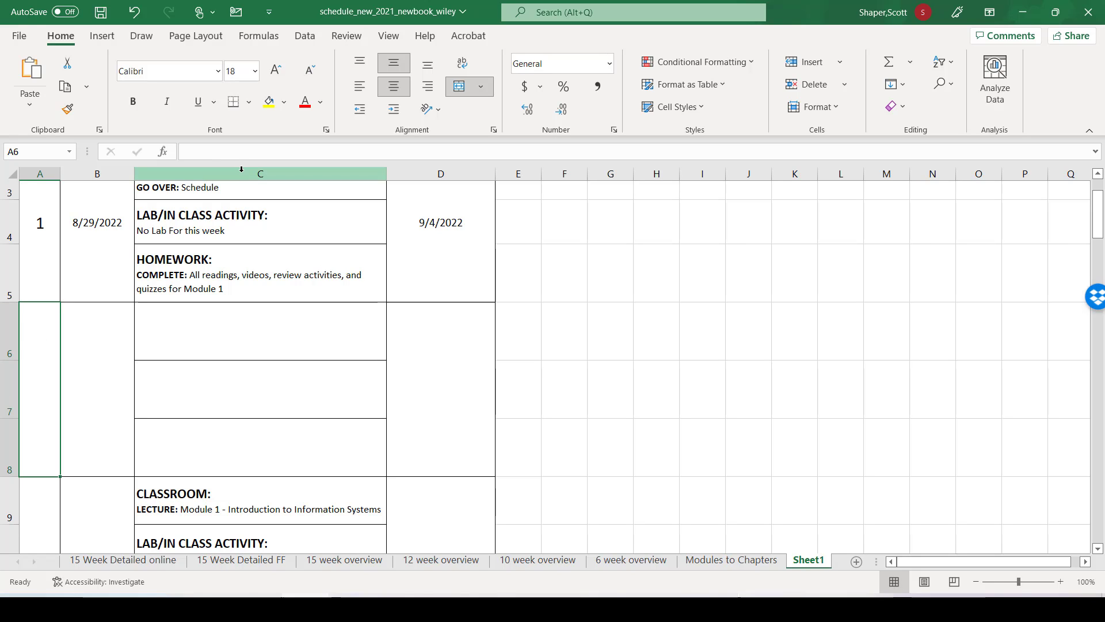
click(241, 160)
text(=)
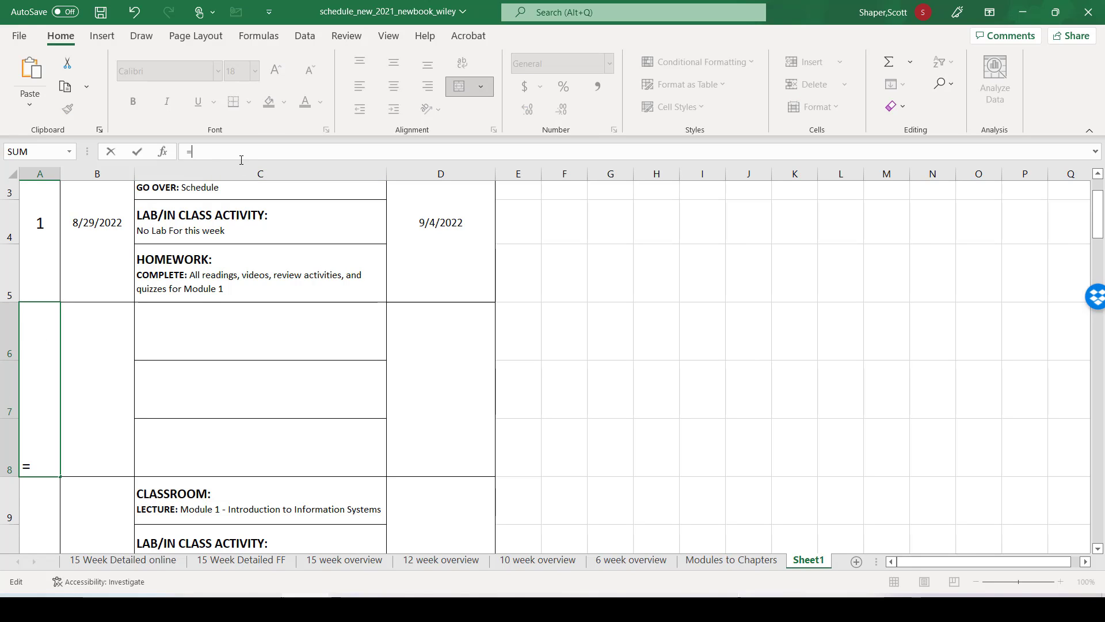
text(sum ()
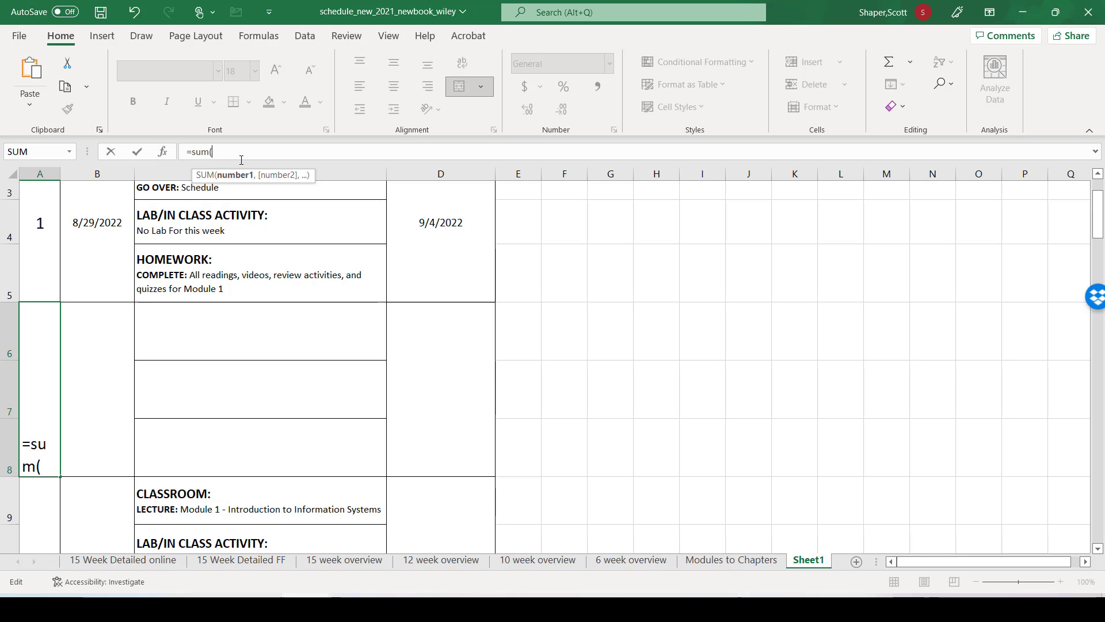
scroll(42, 227, up, 1)
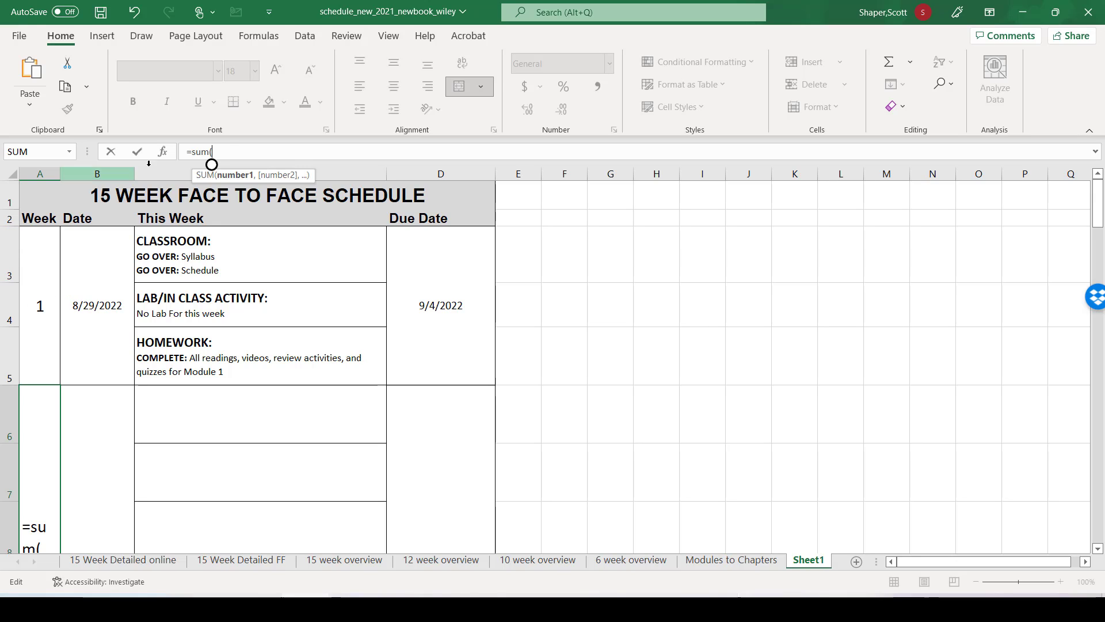
text(a)
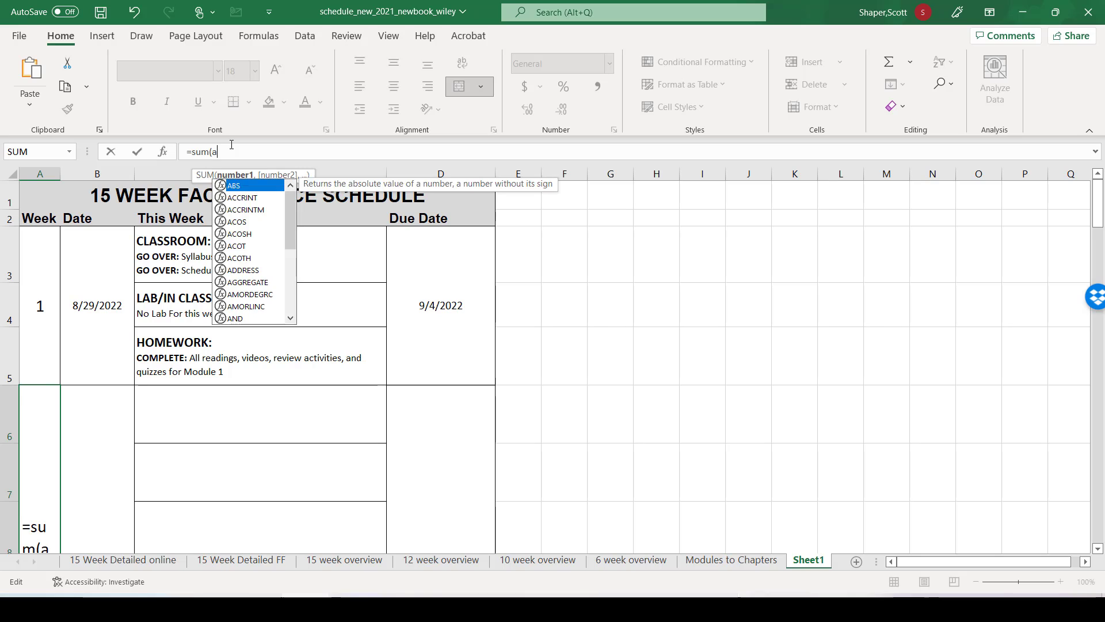
text(3+1)
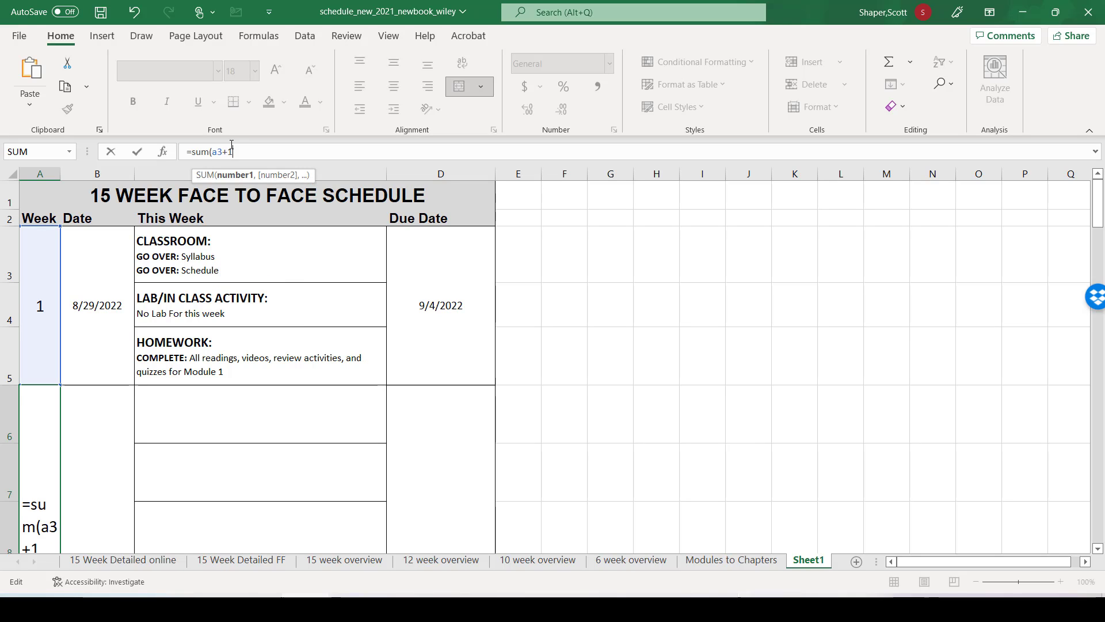
text())
key(Return)
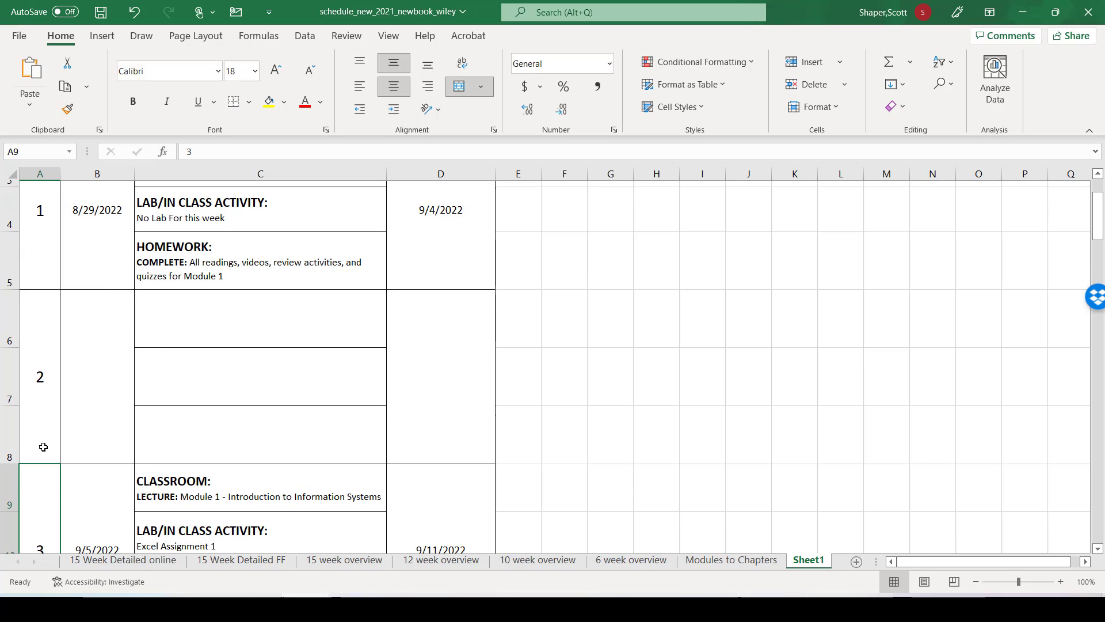
Step: Check the Week 1 due date formula in D3, and enter =SUM(B3+7) as the Week 2 date in B6
scroll(45, 447, up, 1)
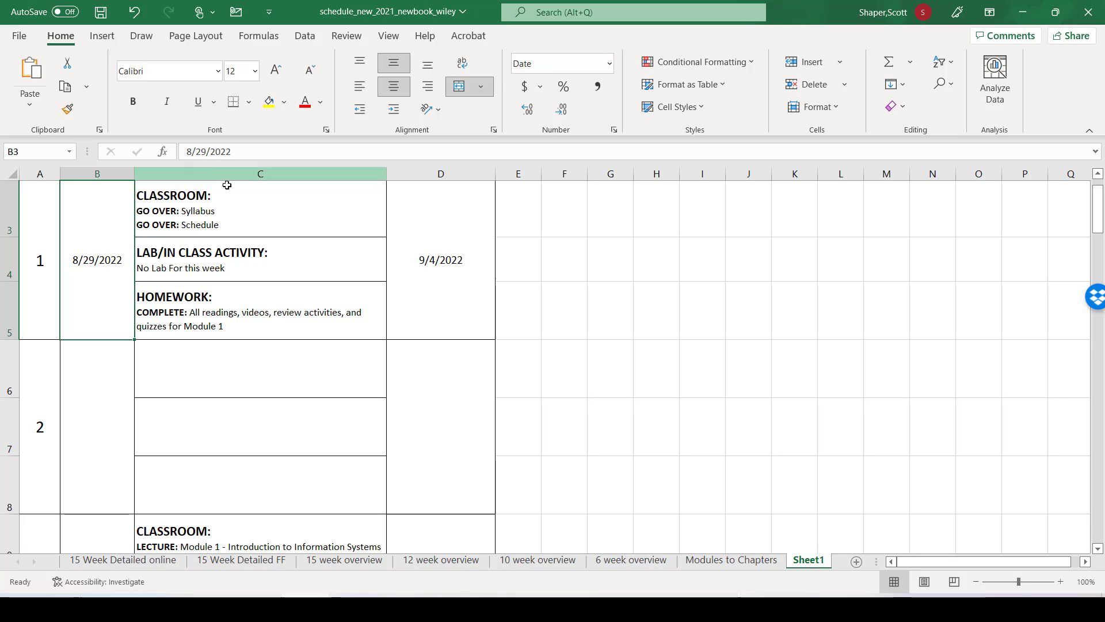
click(438, 262)
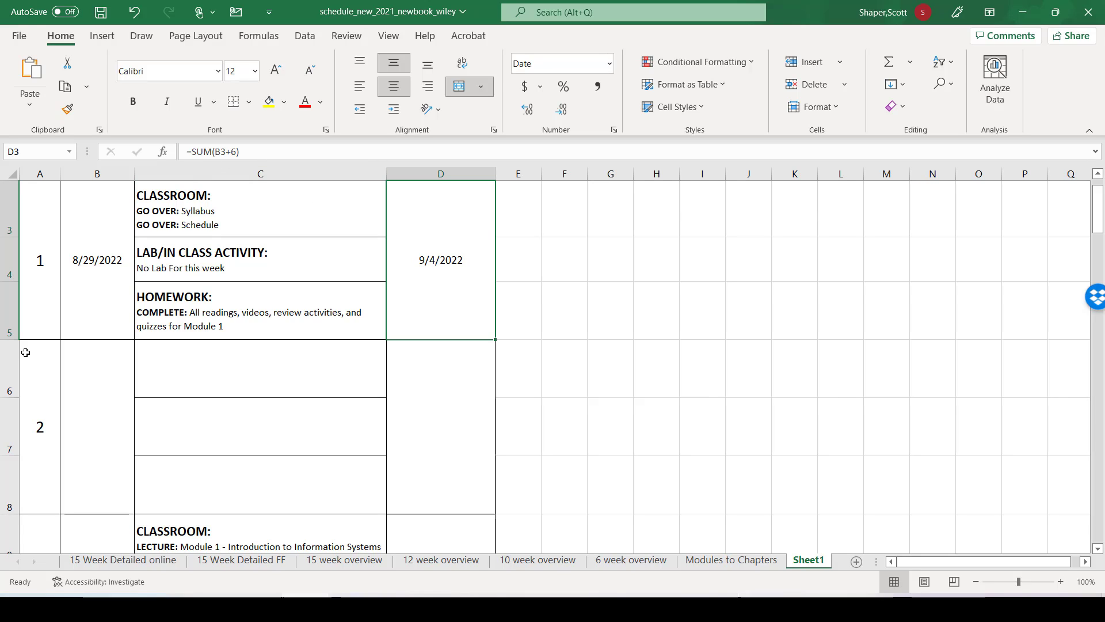
click(93, 408)
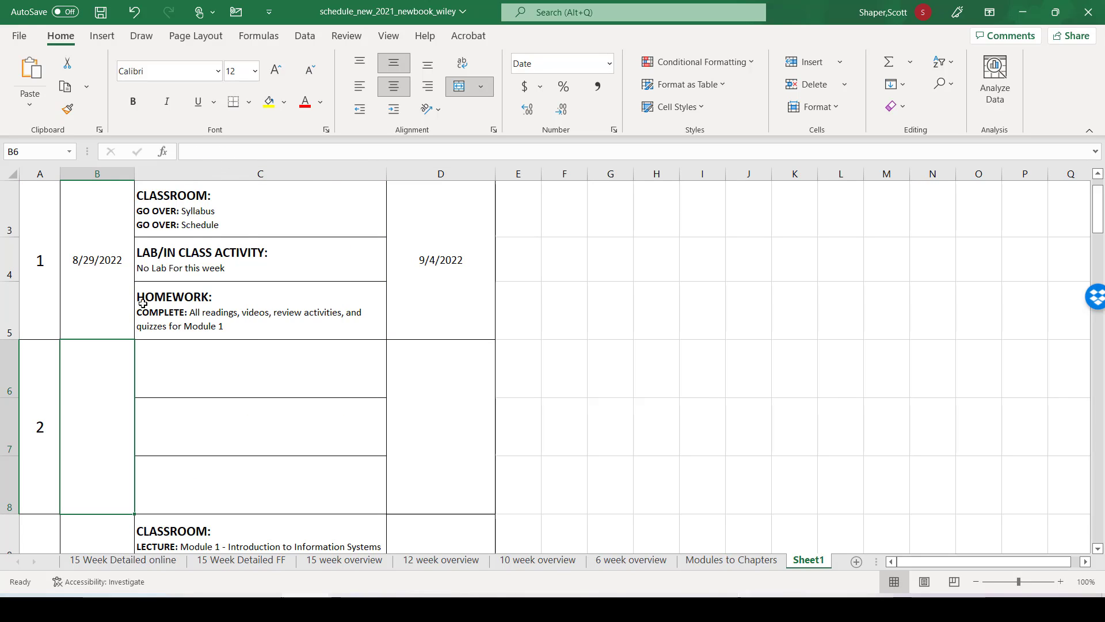
click(209, 153)
text(=)
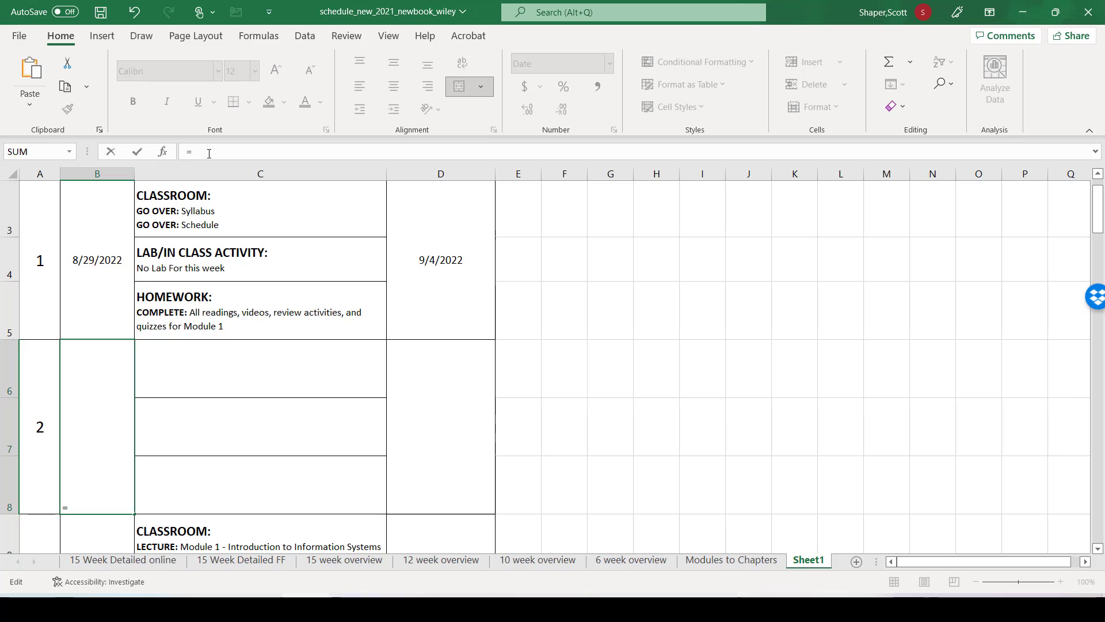
text(sum()
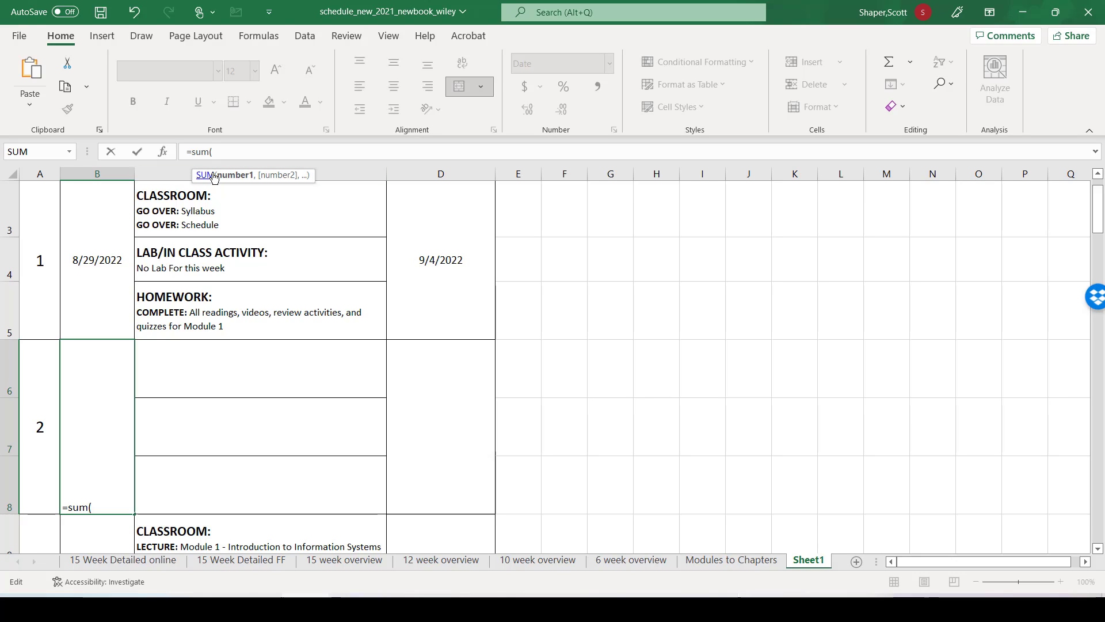
text(b3)
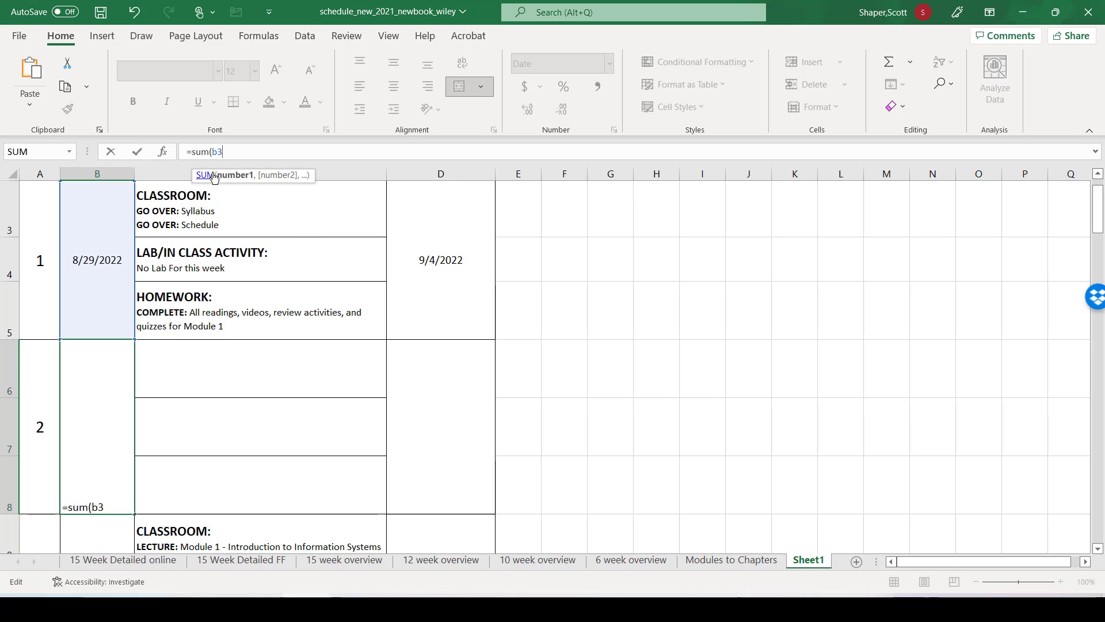
text(+7))
key(Return)
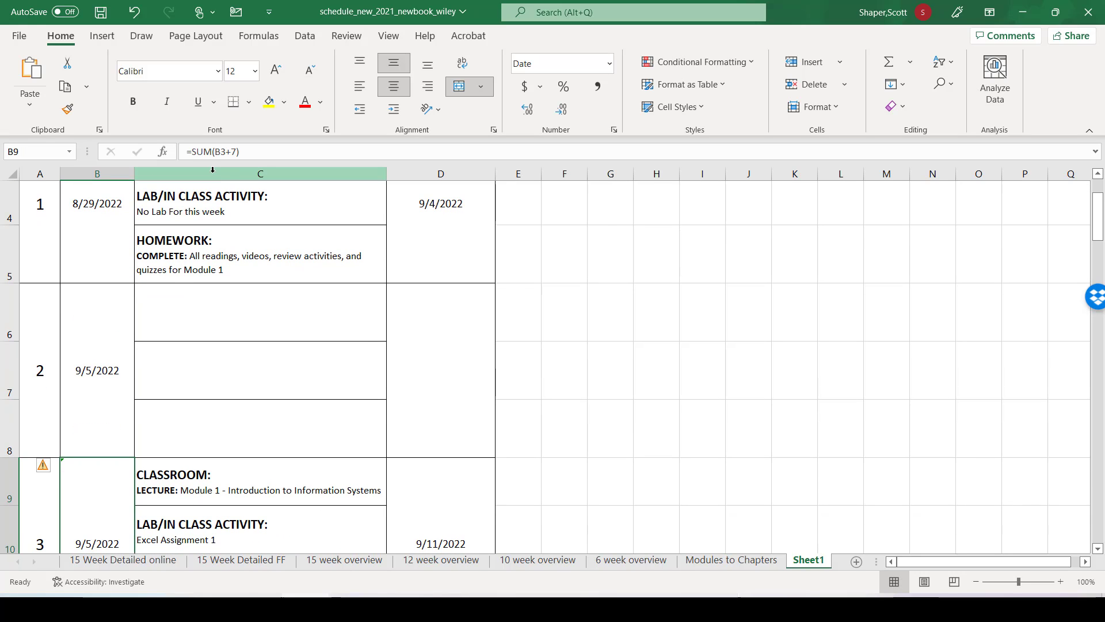
Step: Compare the new Week 2 block and its blank activity cells C6 to C8 with the Week 3 block below
scroll(228, 124, down, 3)
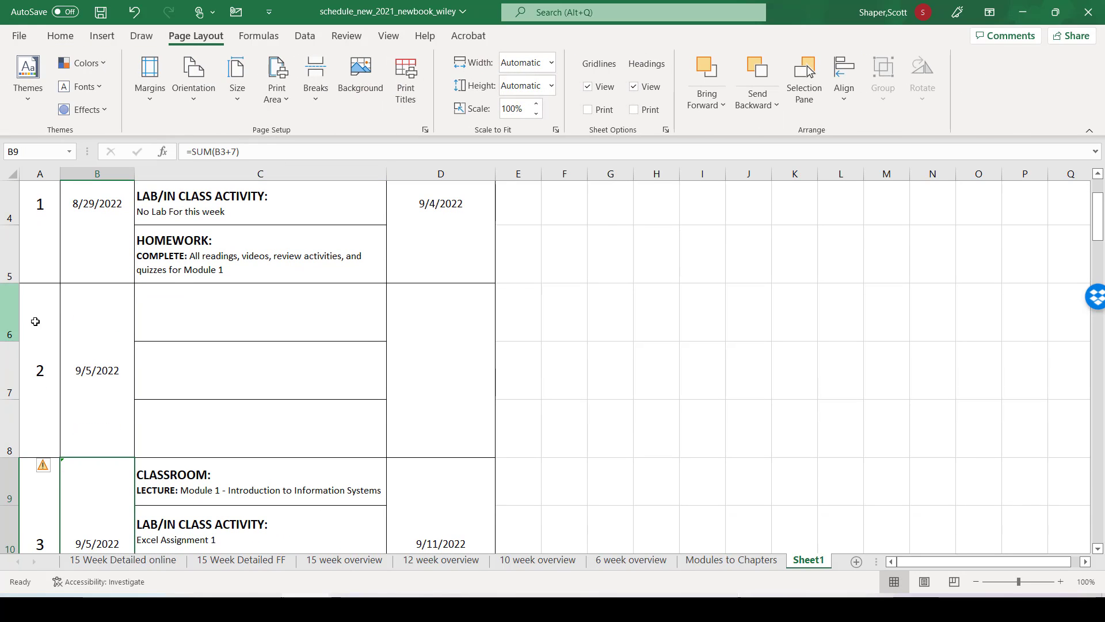
scroll(136, 369, down, 3)
scroll(135, 369, up, 1)
scroll(128, 370, down, 1)
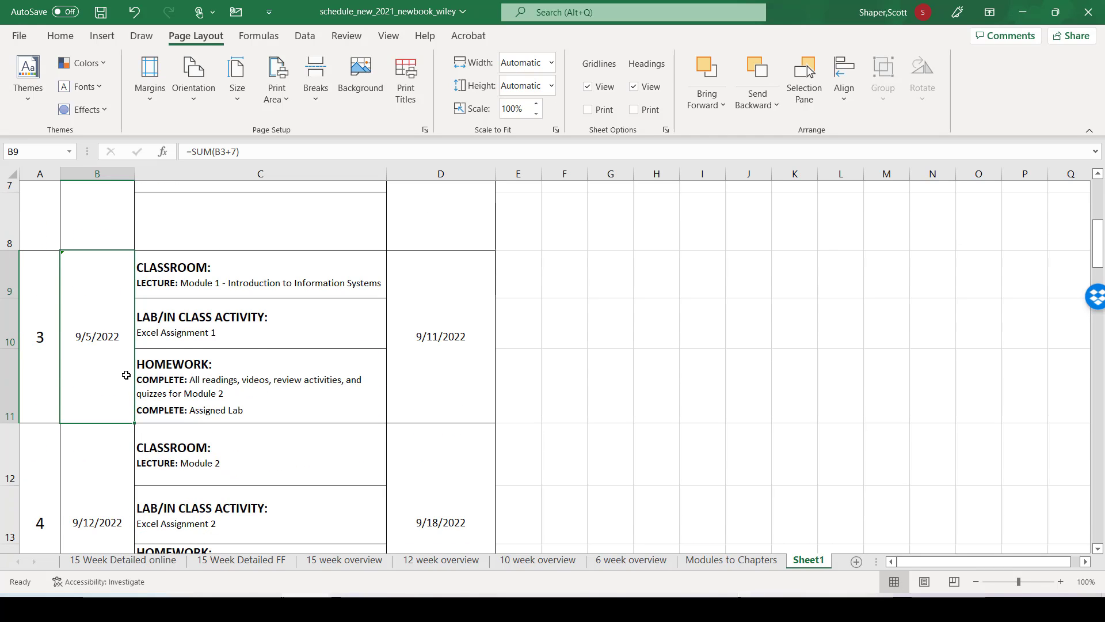
scroll(115, 357, up, 2)
scroll(101, 342, up, 2)
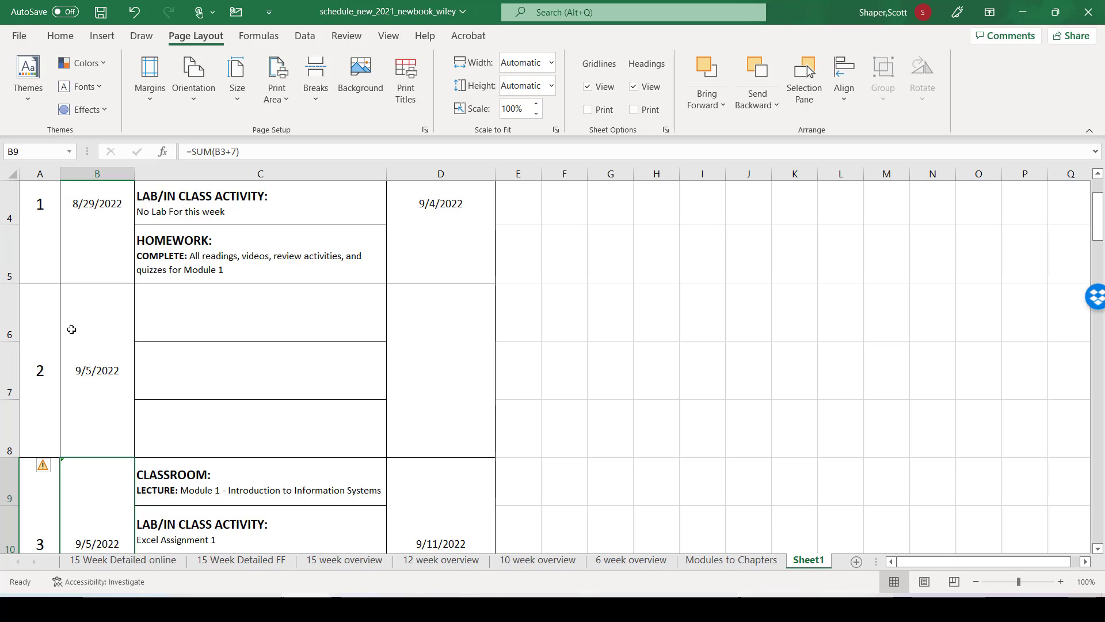
click(200, 326)
click(203, 366)
click(205, 423)
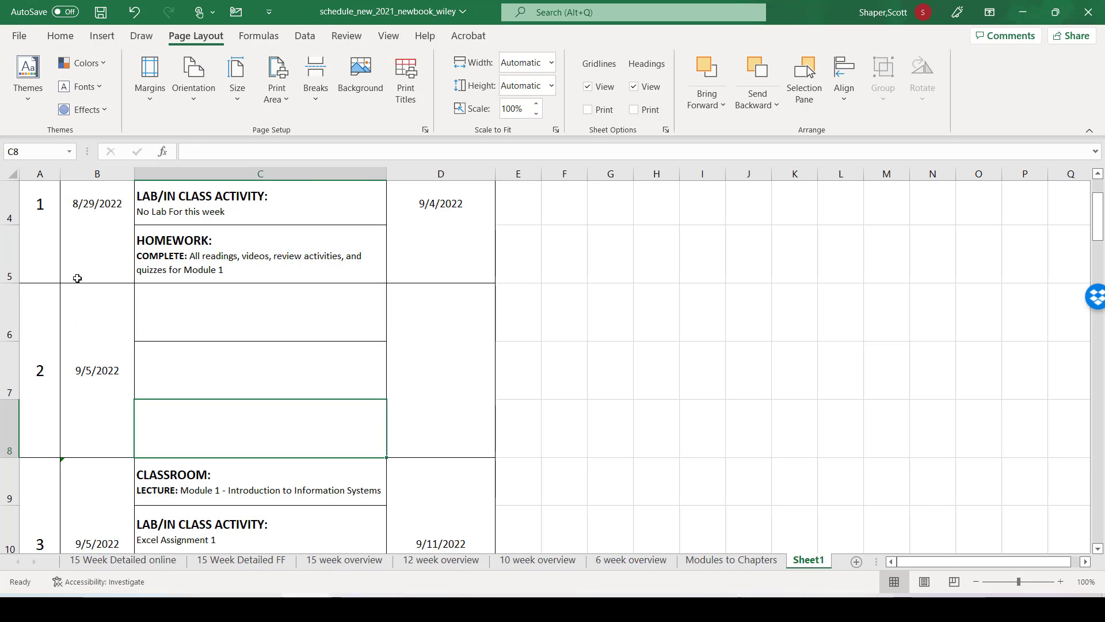
Step: Check the Week 1 date and the Week 2 date and number formulas, and review the week numbers and dates further down the schedule
click(83, 256)
scroll(103, 274, up, 1)
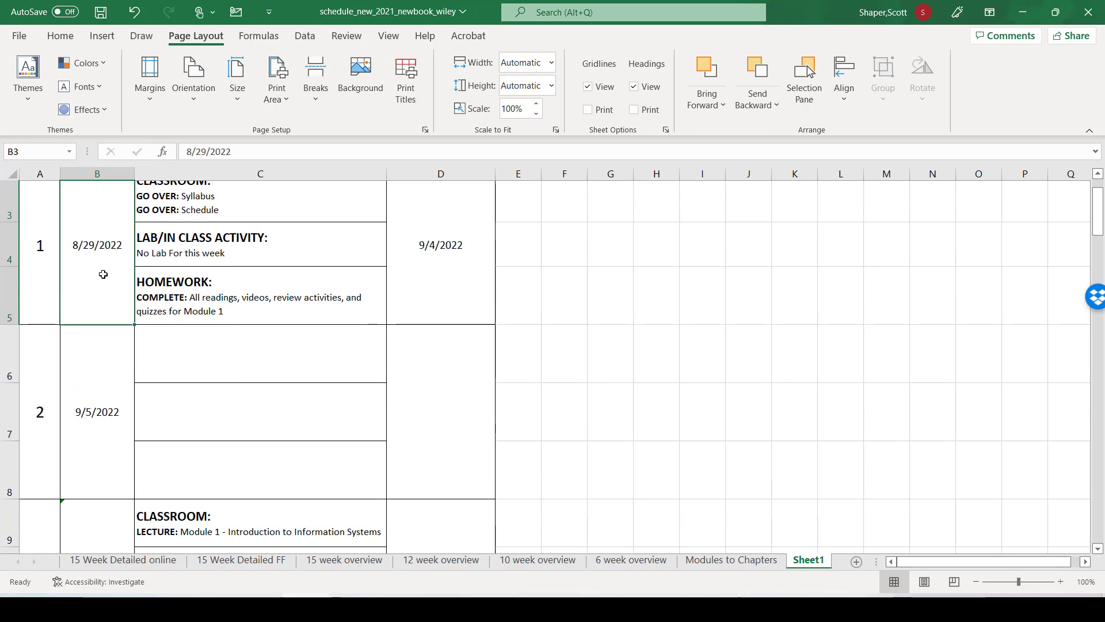
scroll(103, 274, down, 1)
click(102, 309)
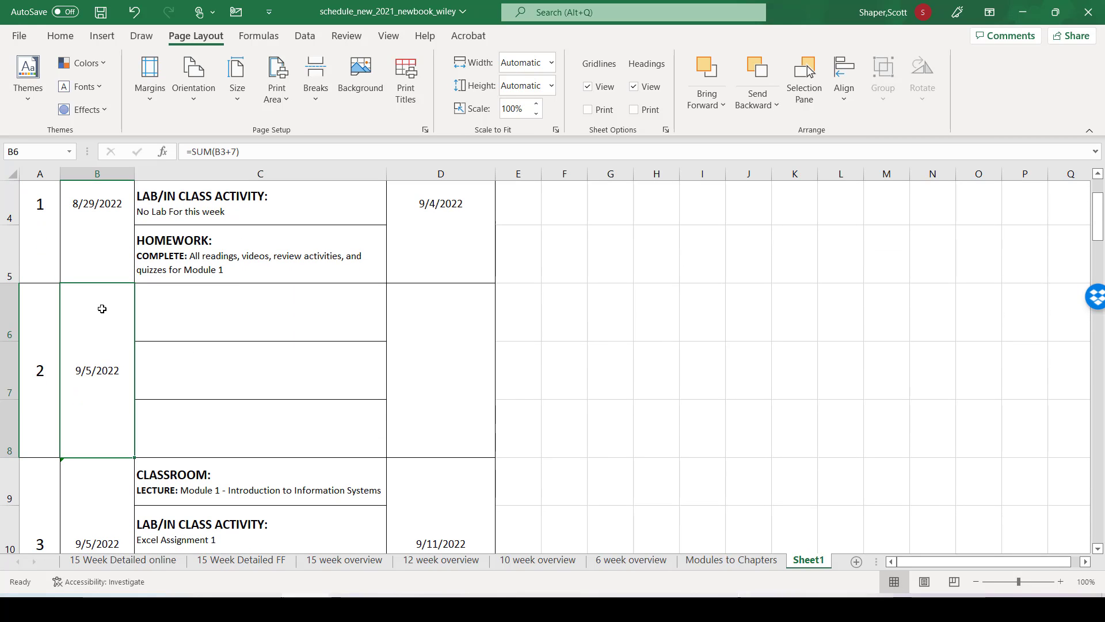
scroll(102, 309, down, 1)
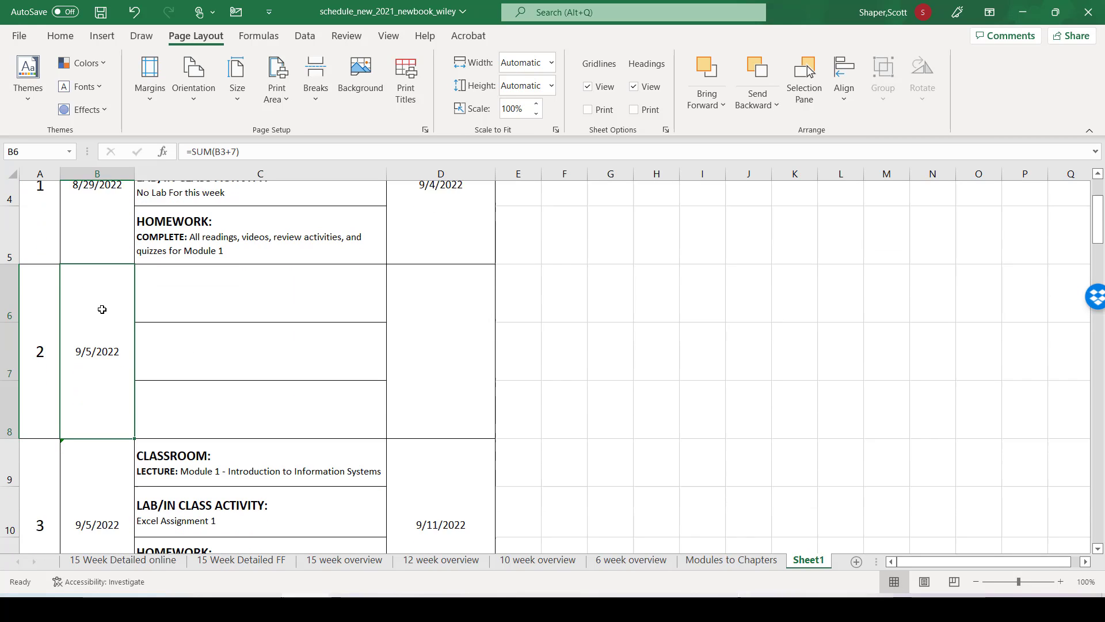
click(40, 308)
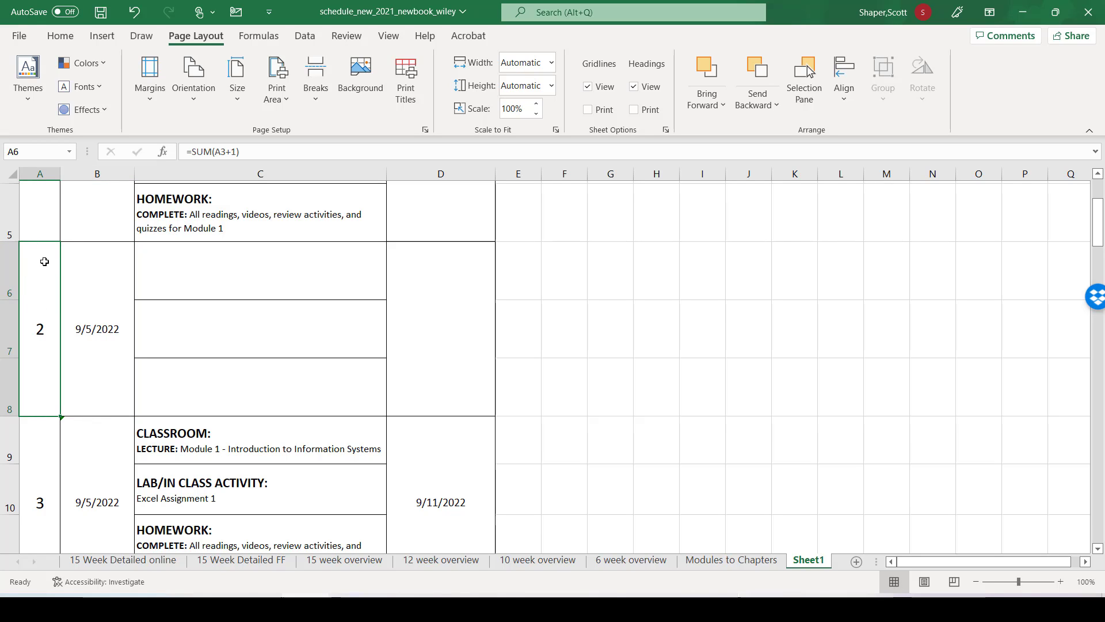
scroll(41, 288, down, 5)
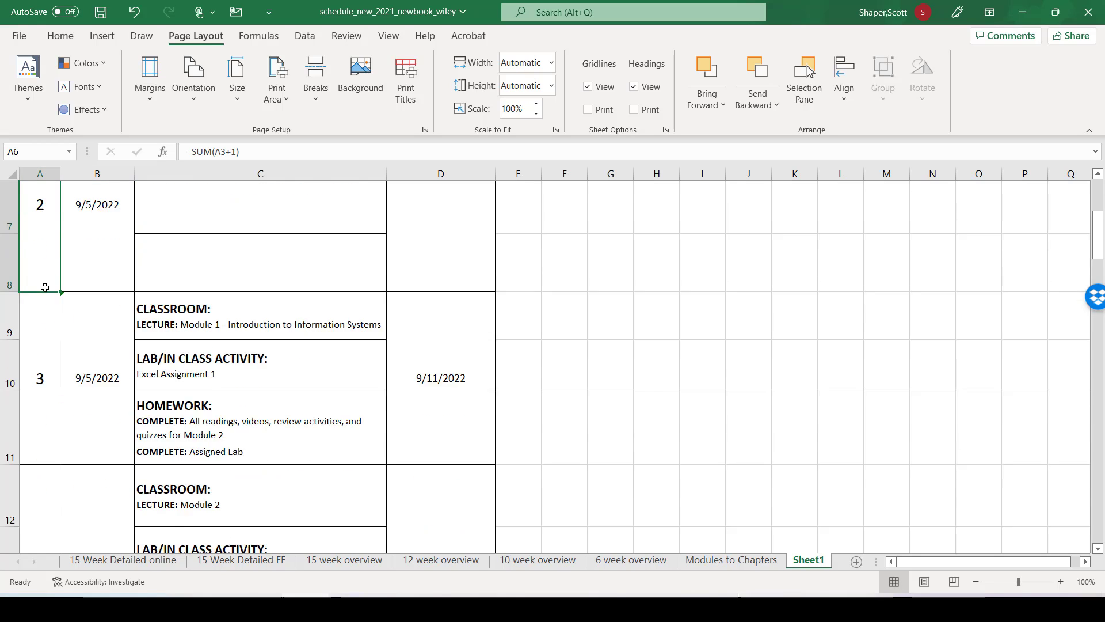
scroll(39, 288, down, 5)
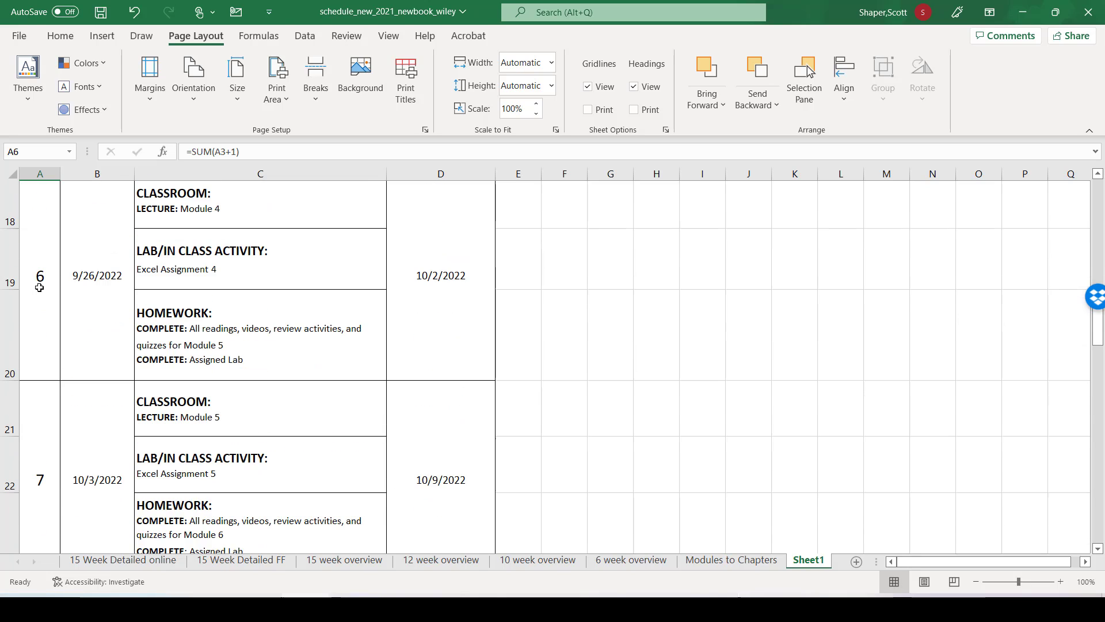
scroll(39, 287, down, 6)
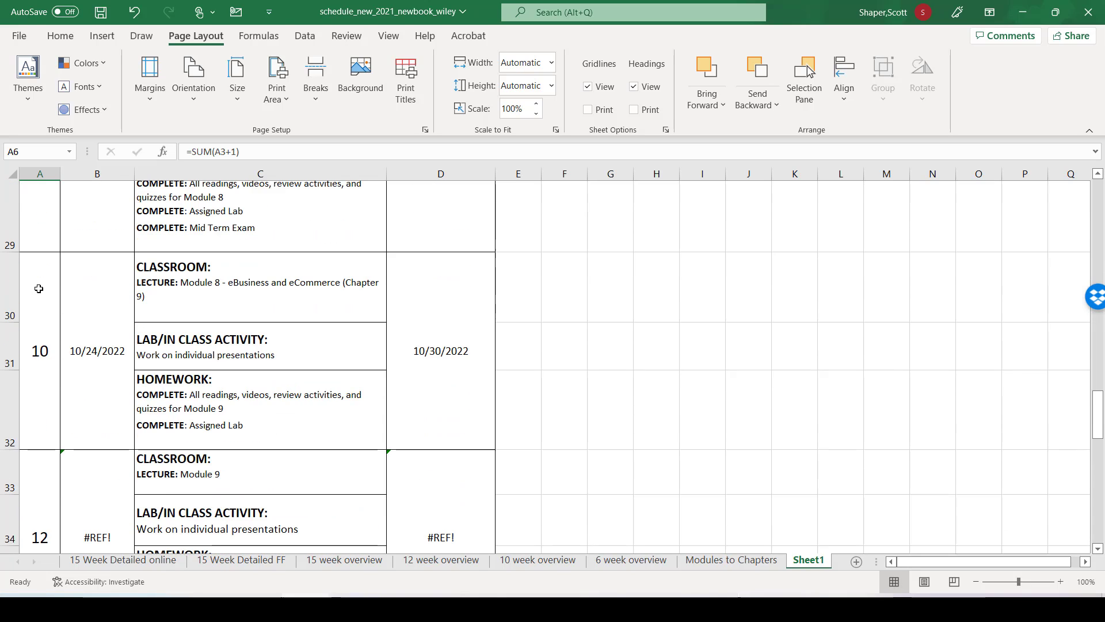
scroll(38, 292, down, 1)
scroll(37, 293, up, 2)
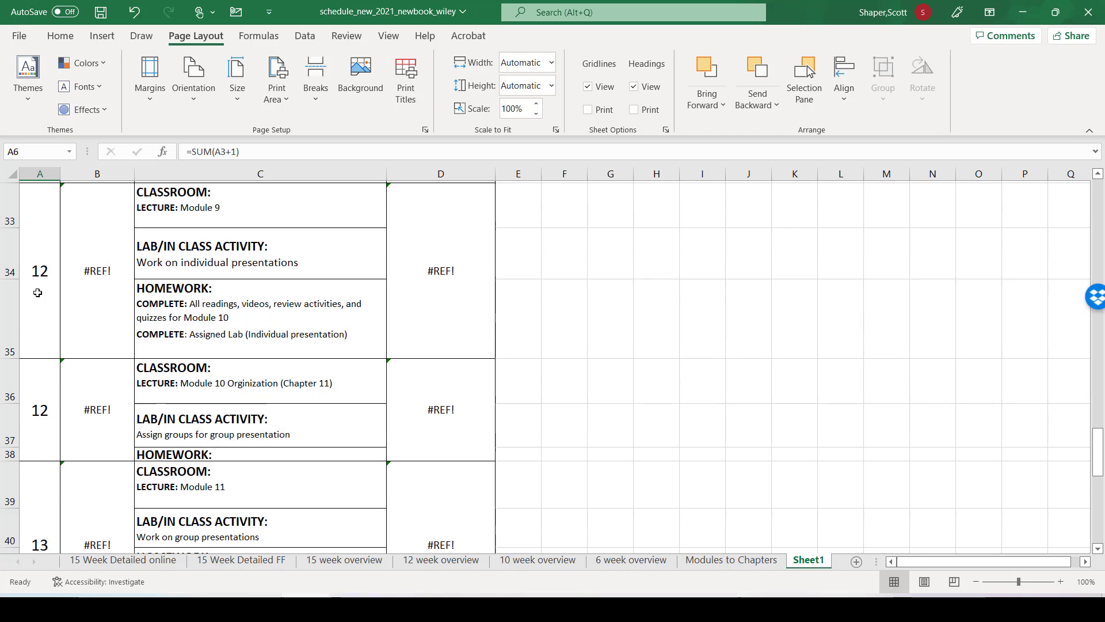
Step: Fill the week numbers in column A as a series from Week 10 in A30 through 16 at the final exam block
click(38, 292)
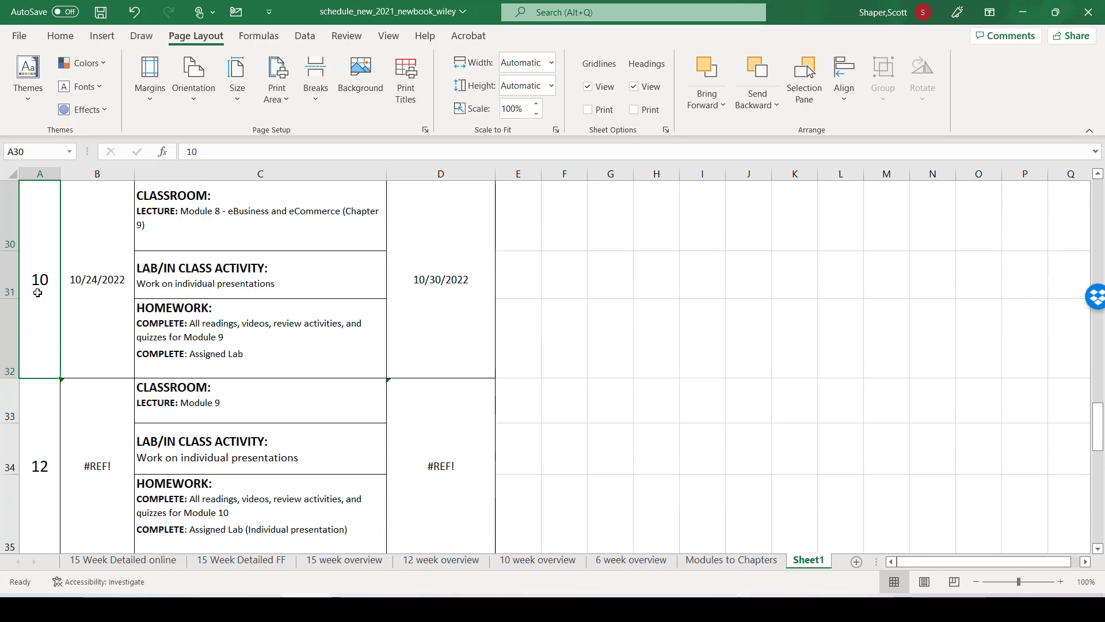
scroll(36, 322, up, 1)
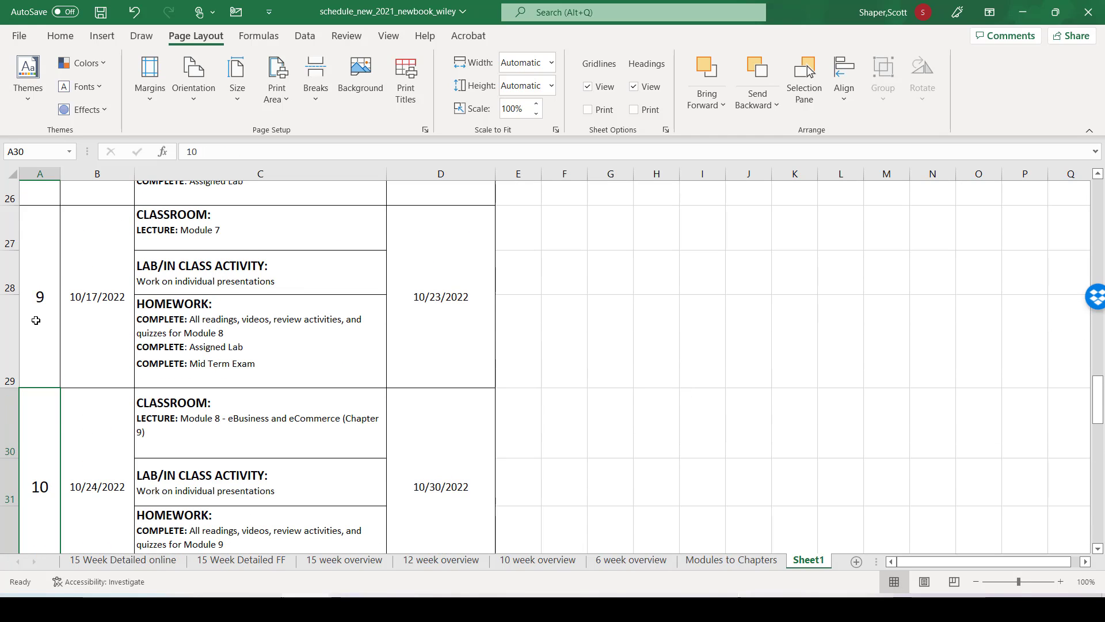
scroll(36, 321, down, 2)
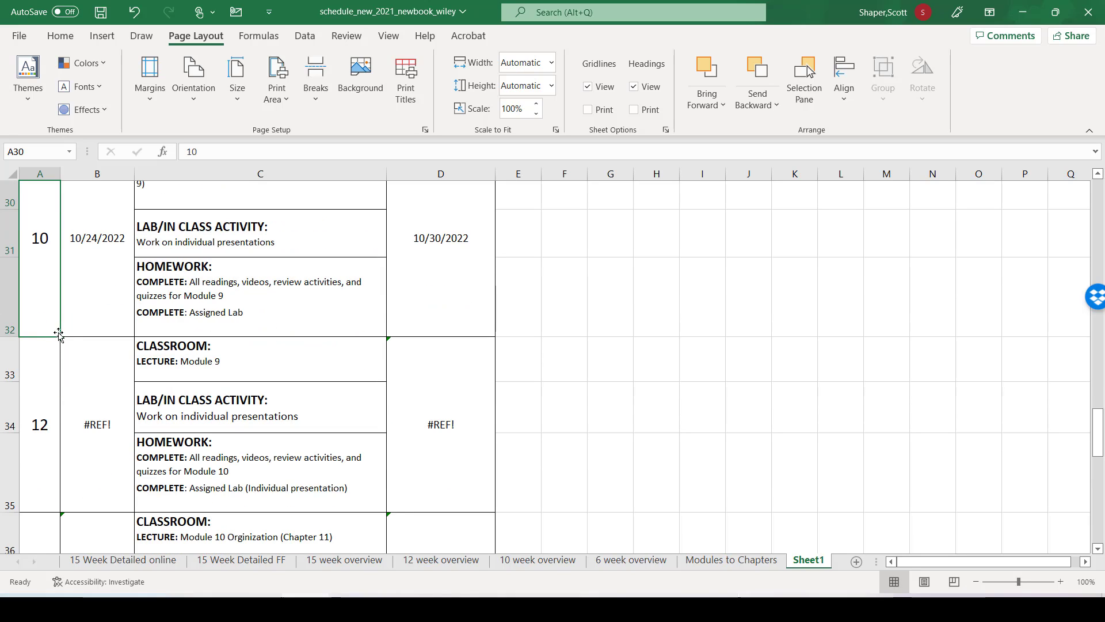
drag(59, 339, 81, 303)
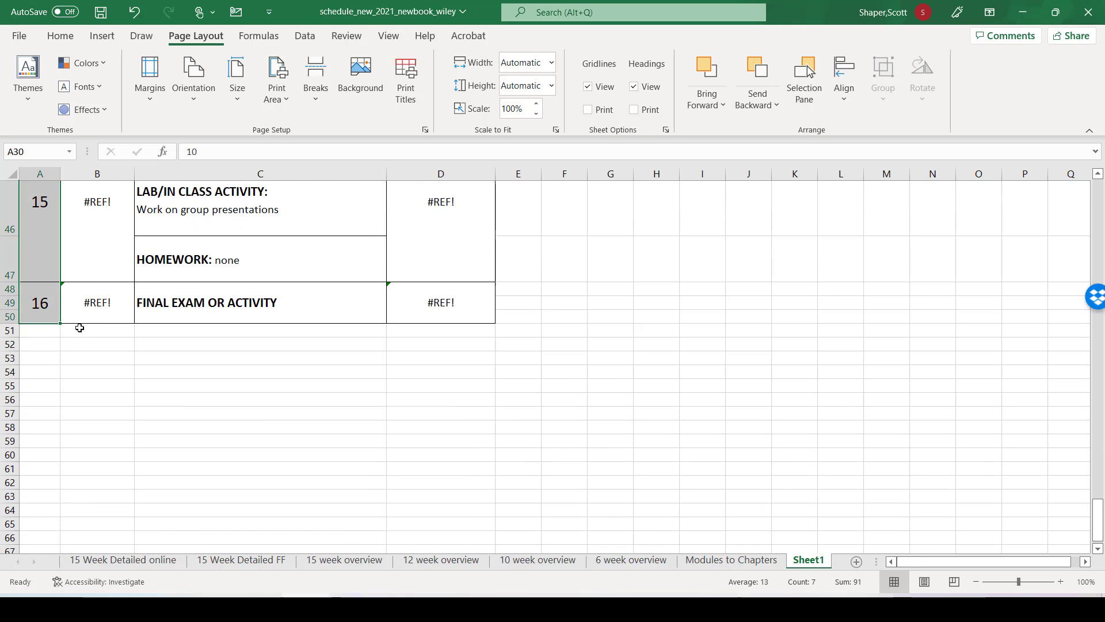
Step: Review the week numbers in column A and the dates beside them, from the final exam block back up to the earlier weeks
scroll(86, 368, up, 3)
scroll(87, 368, up, 4)
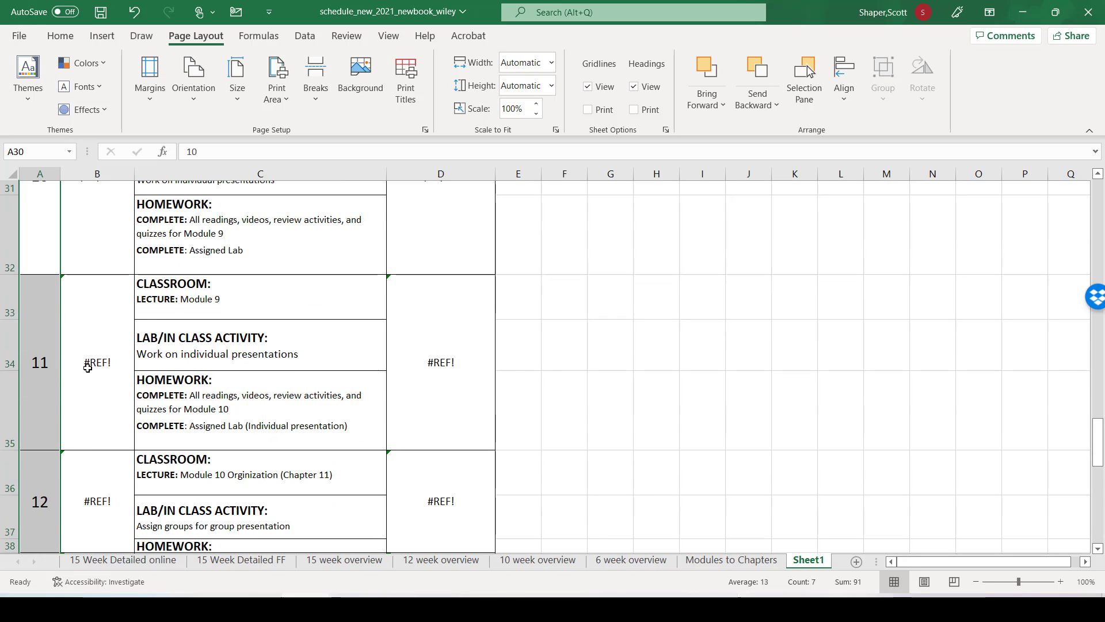
scroll(88, 368, up, 1)
scroll(87, 368, down, 5)
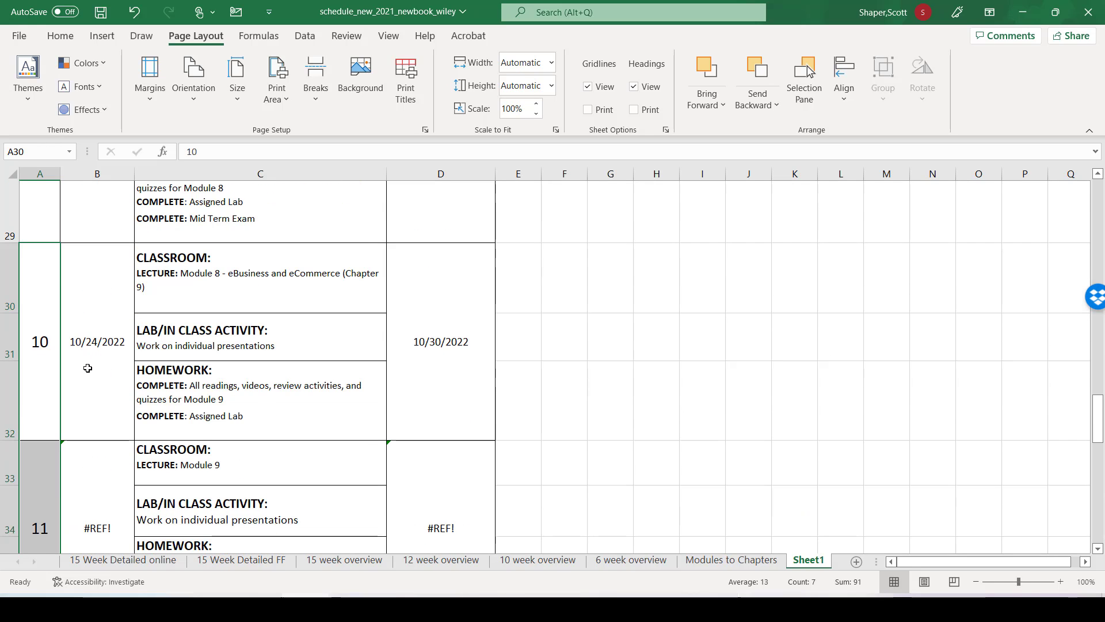
scroll(87, 368, down, 6)
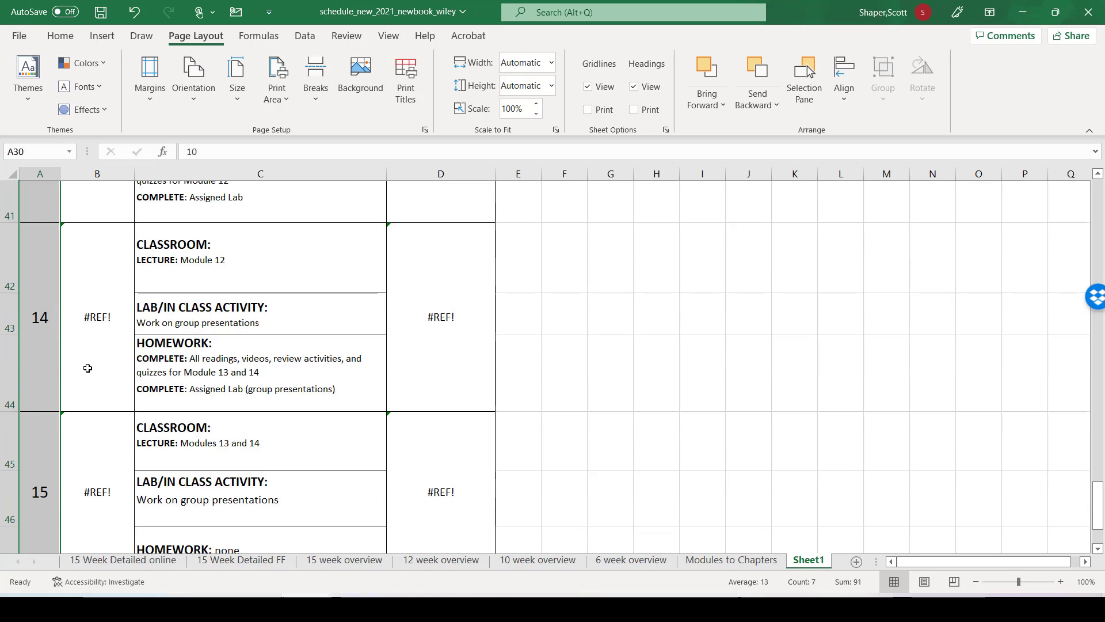
scroll(88, 367, up, 2)
scroll(88, 368, up, 8)
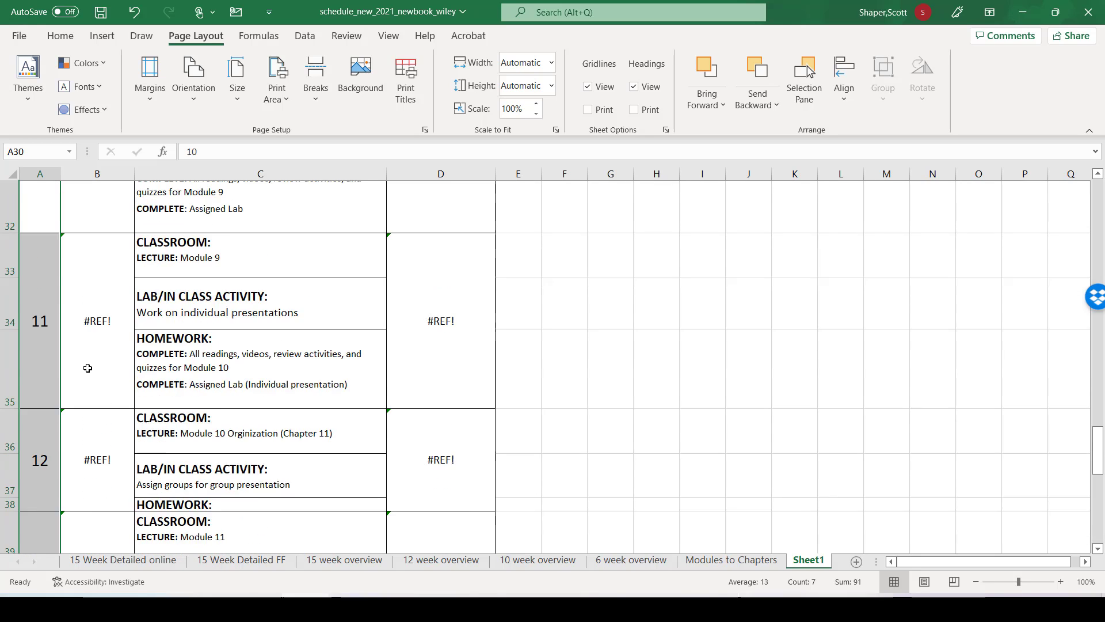
scroll(87, 368, up, 8)
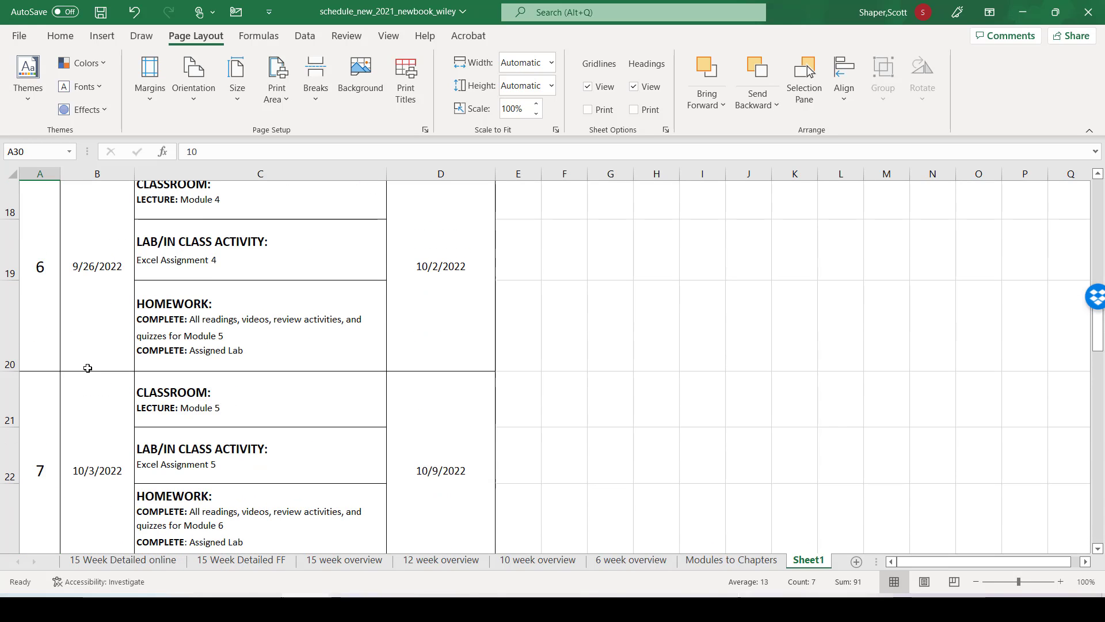
Step: Fill the Week 2 date formula =SUM(B3+7) from B6 down column B through the final exam block
scroll(87, 367, up, 6)
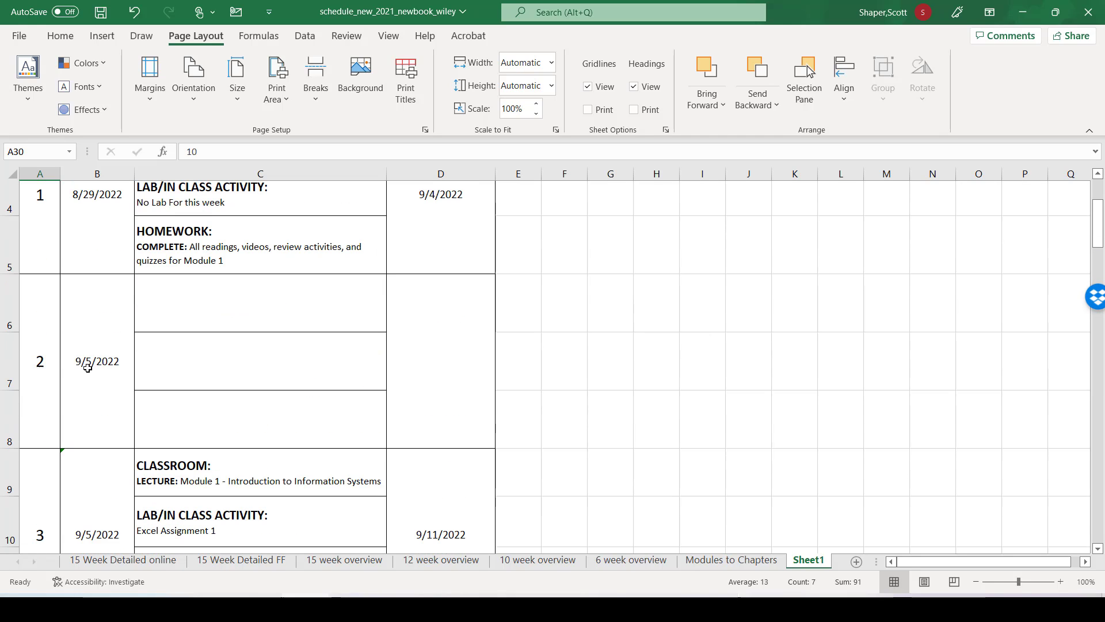
click(97, 232)
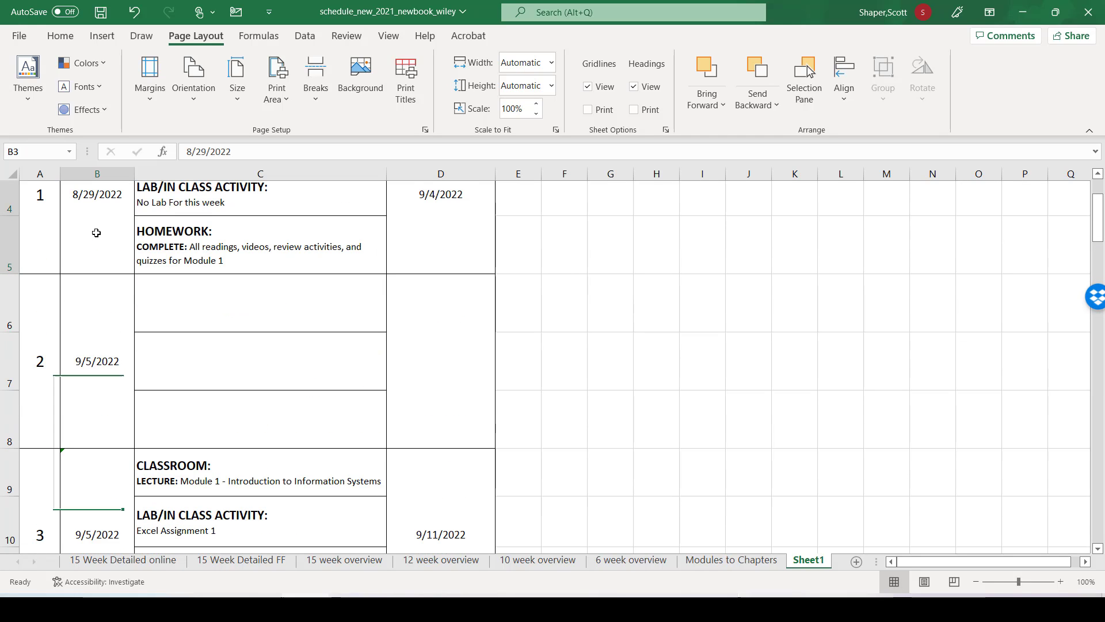
click(80, 301)
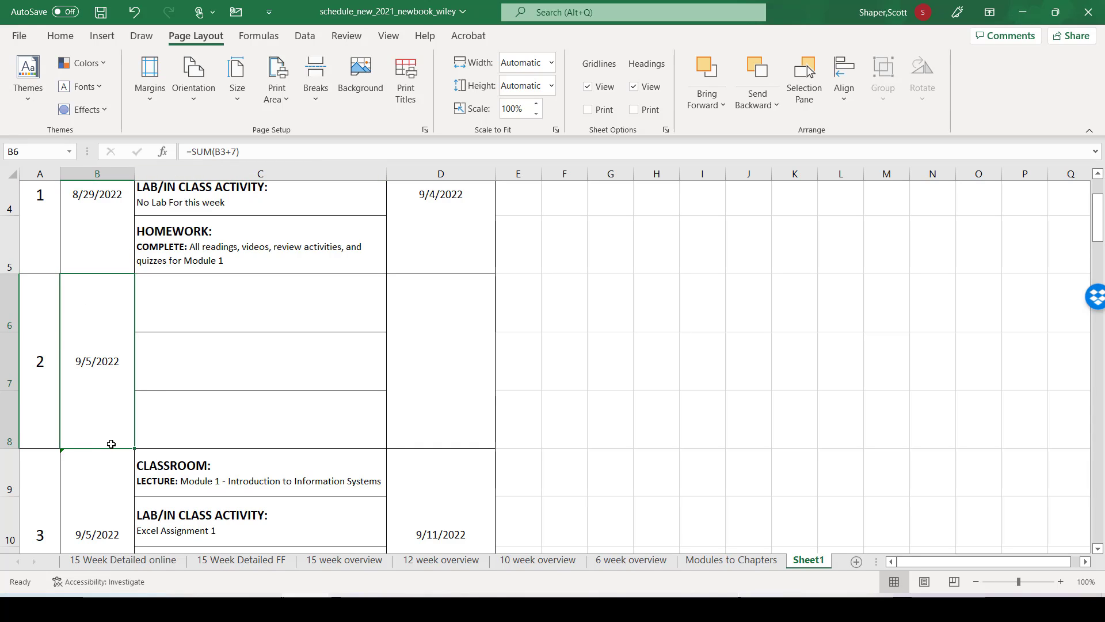
scroll(167, 431, down, 1)
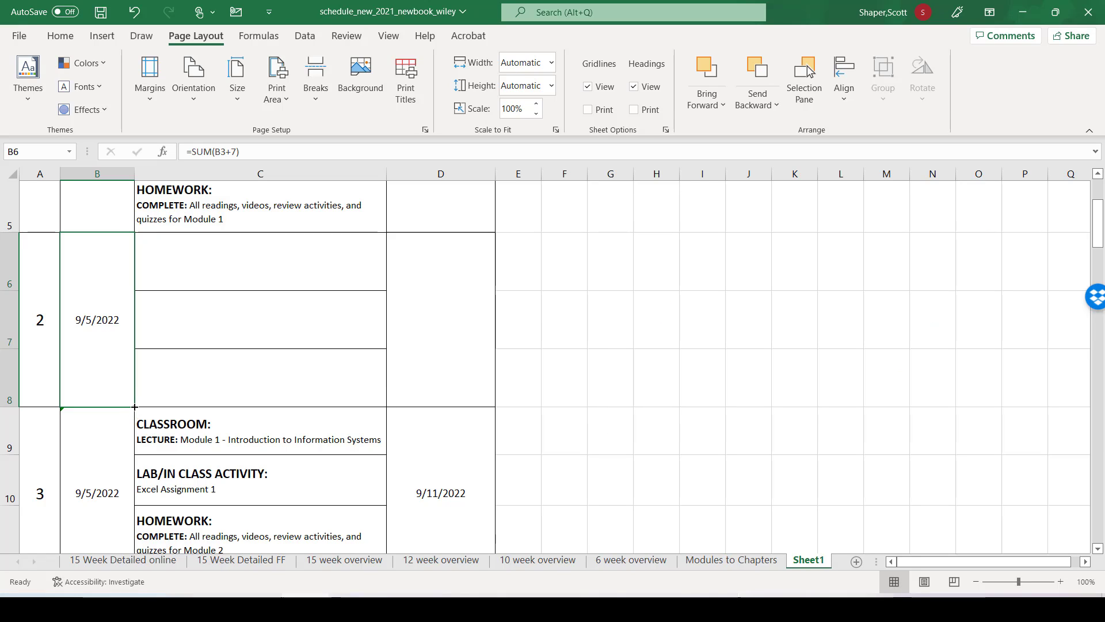
drag(134, 407, 137, 449)
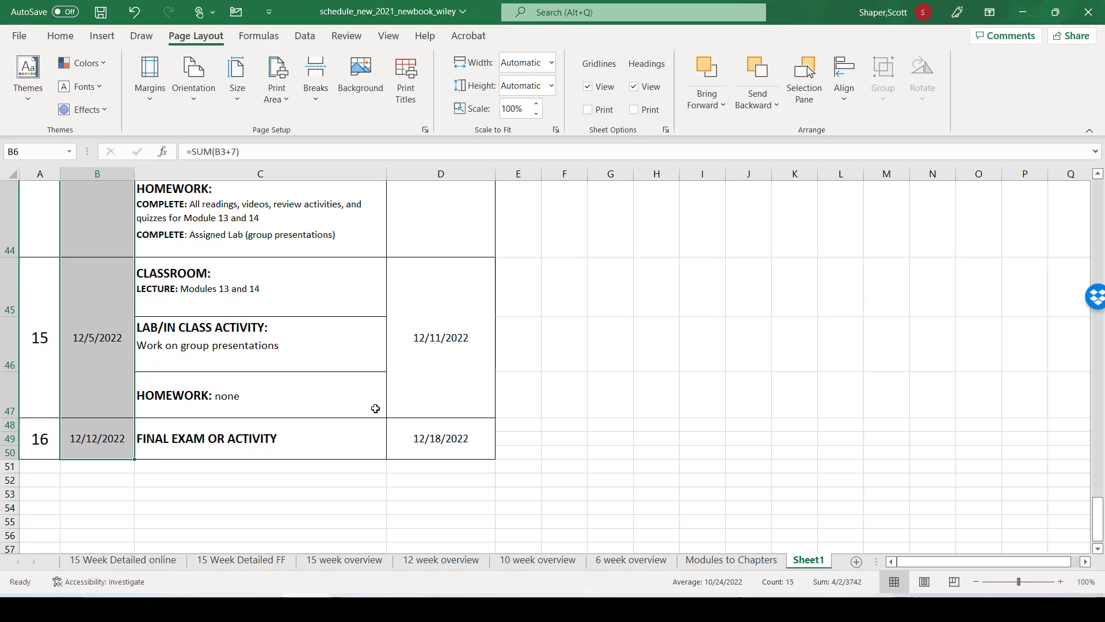
Step: Copy the Week 1 due date formula =SUM(B3+6) from D3 into Week 2's due date cell D6
scroll(375, 409, up, 4)
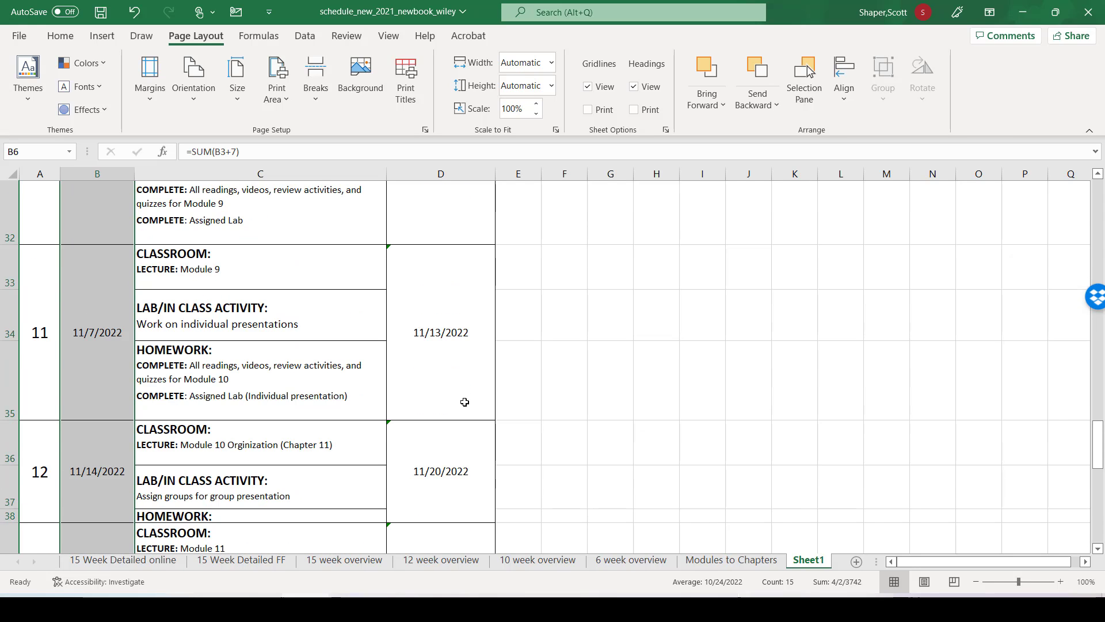
scroll(465, 402, up, 5)
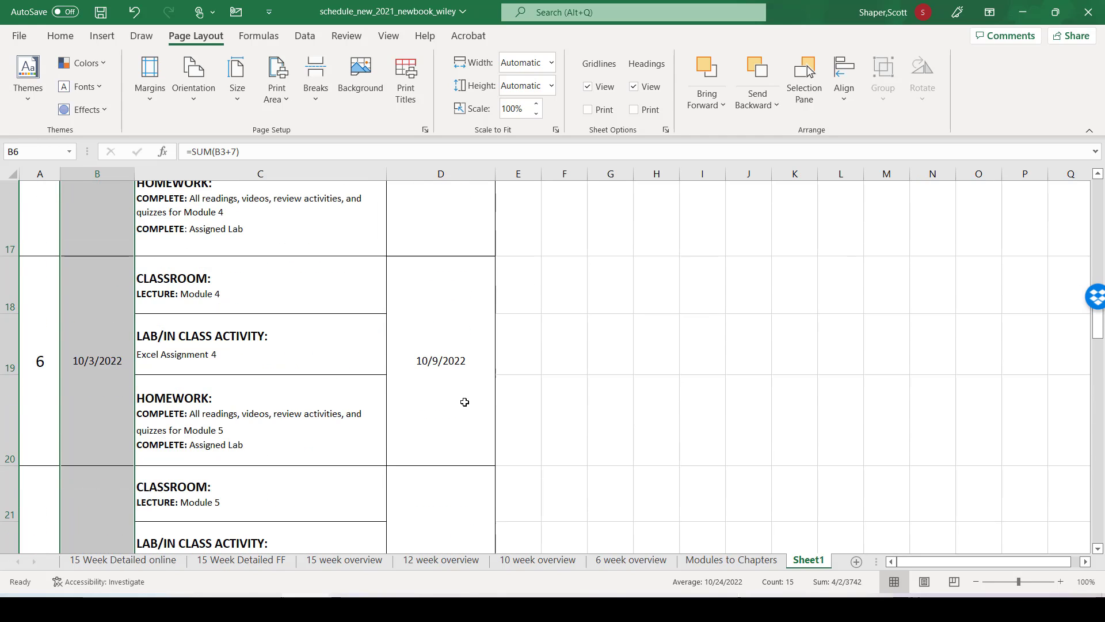
scroll(464, 402, up, 5)
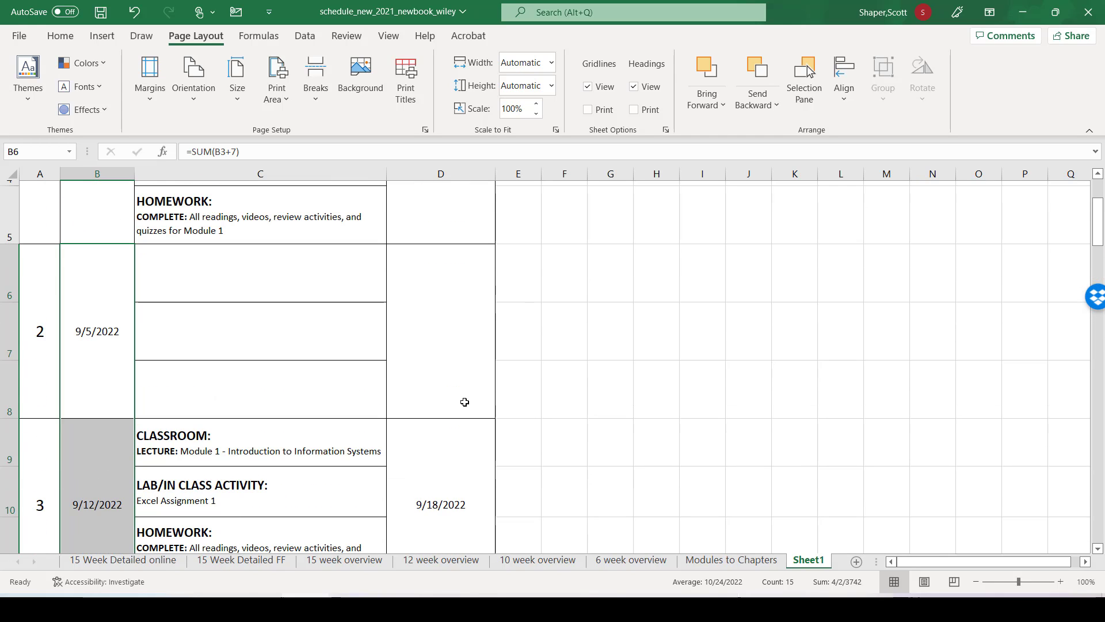
scroll(465, 402, up, 2)
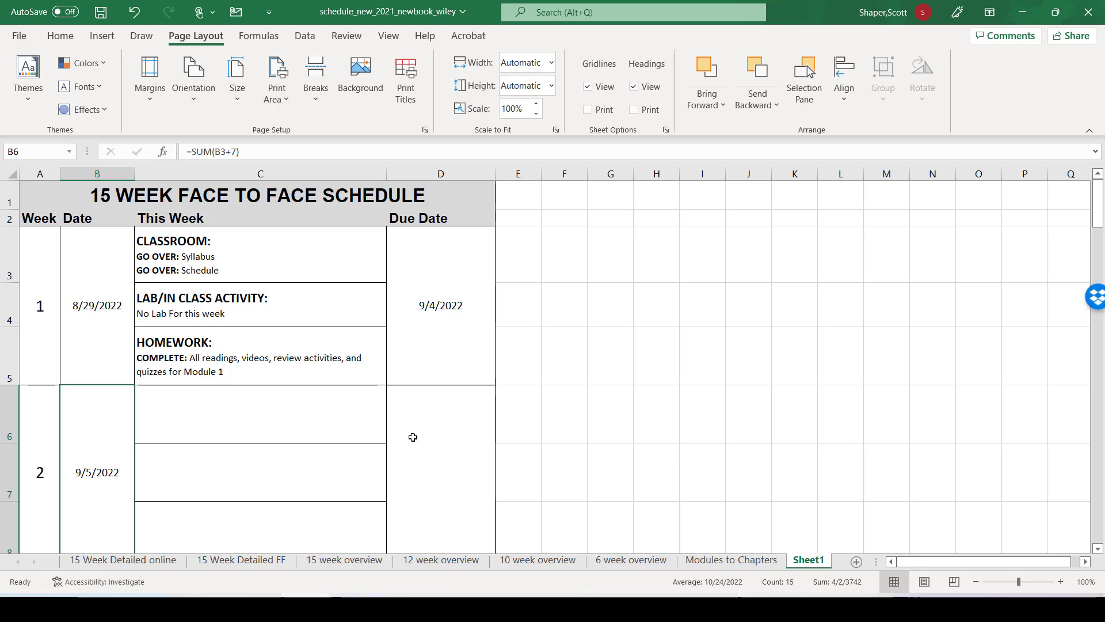
click(434, 432)
click(478, 368)
scroll(476, 365, down, 1)
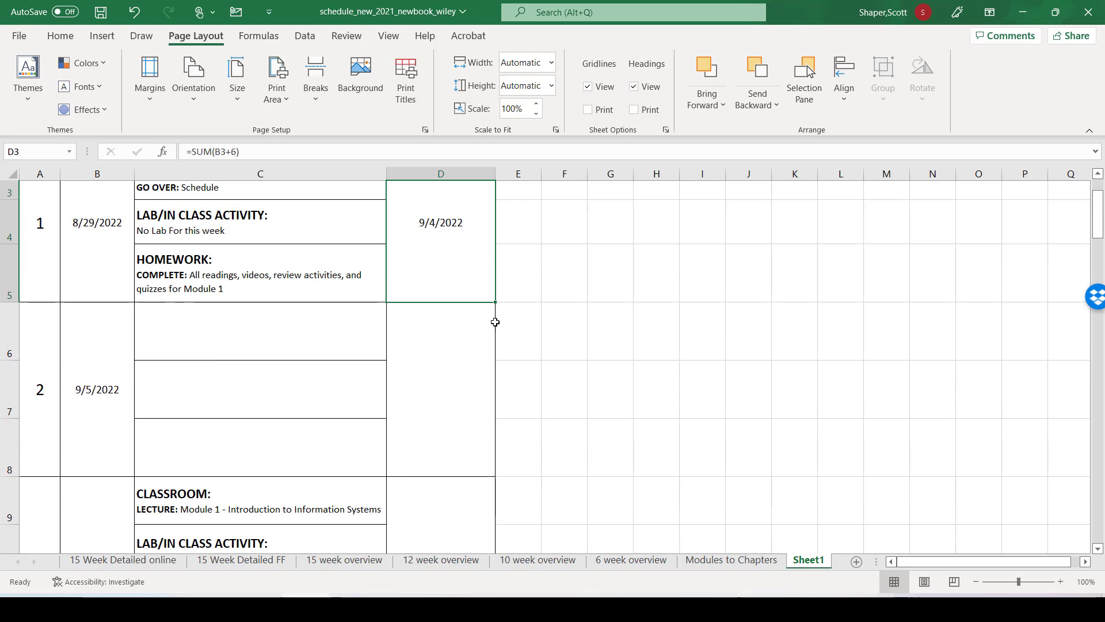
drag(496, 304, 499, 389)
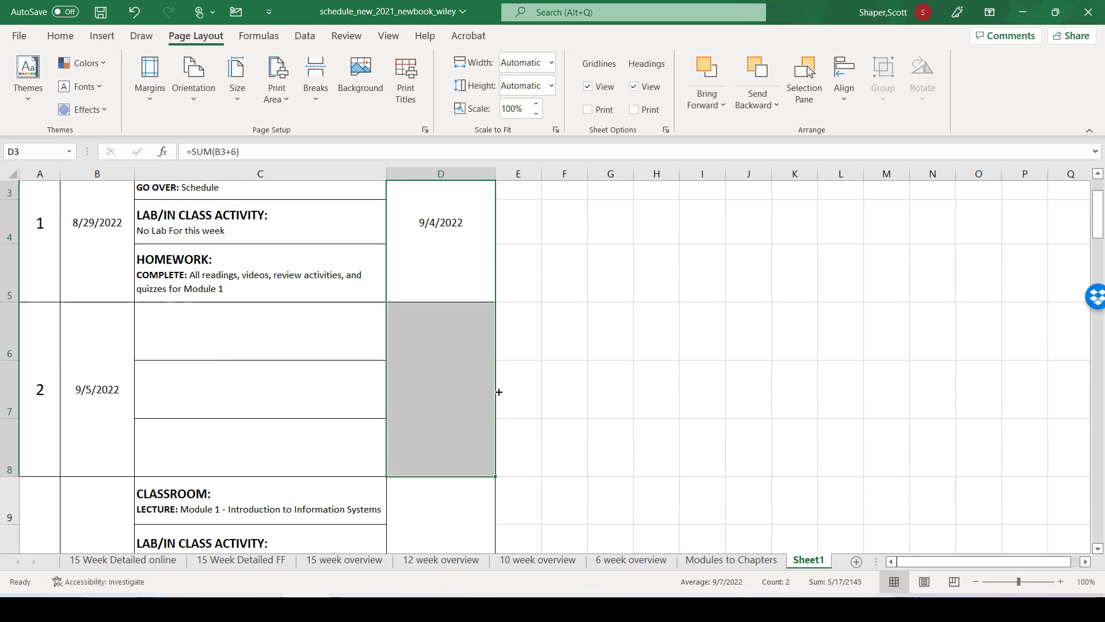
Step: Review the start dates and due dates from Week 2 through the final exam block, and return to Week 1
scroll(413, 322, down, 1)
scroll(413, 322, down, 1)
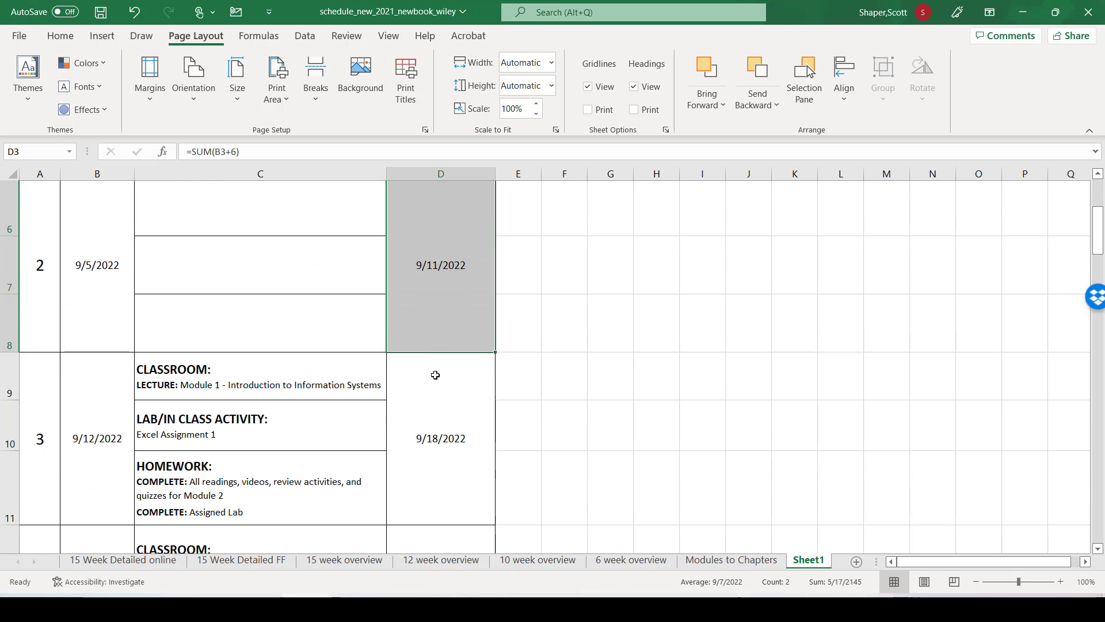
scroll(436, 375, down, 4)
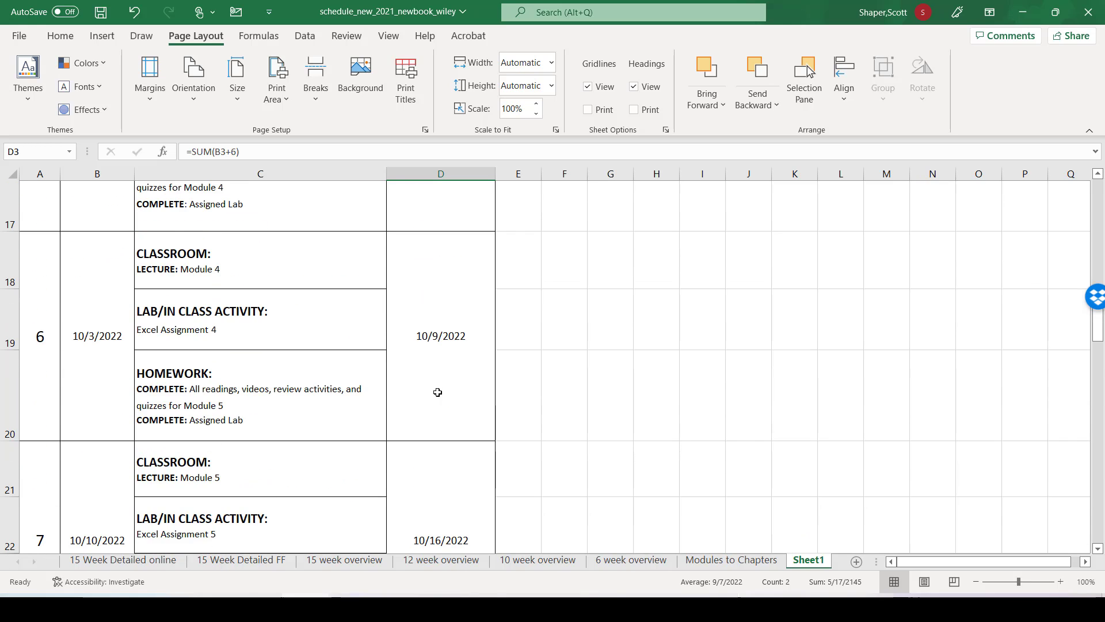
scroll(438, 392, down, 5)
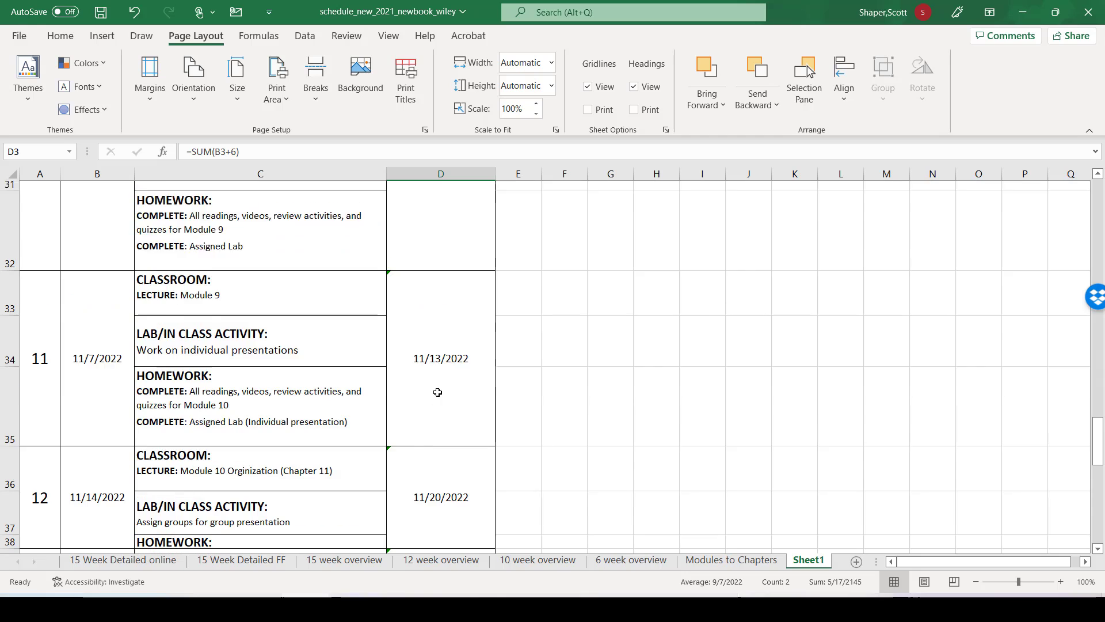
scroll(437, 392, down, 5)
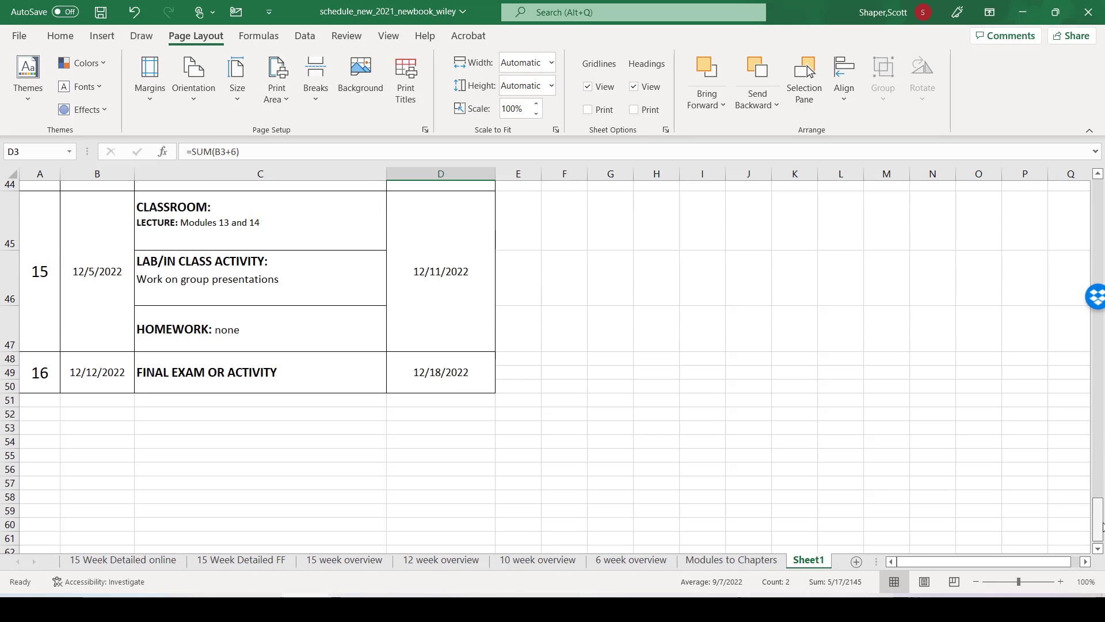
drag(1103, 521, 1103, 196)
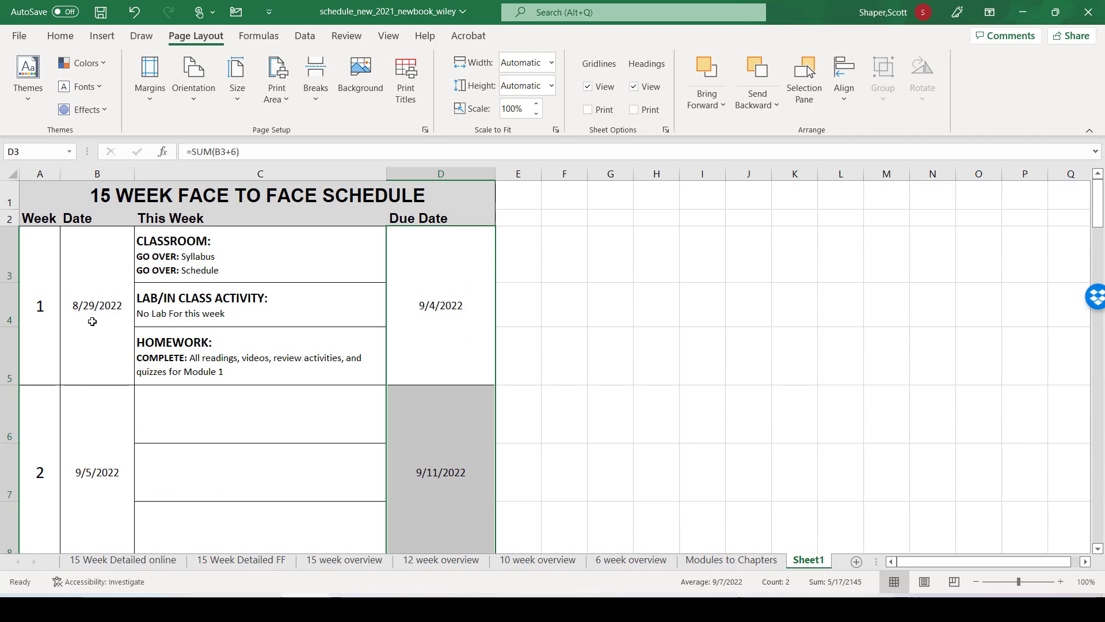
Step: Try to merge Week 2's three blank activity cells C6, C7 and C8
click(176, 422)
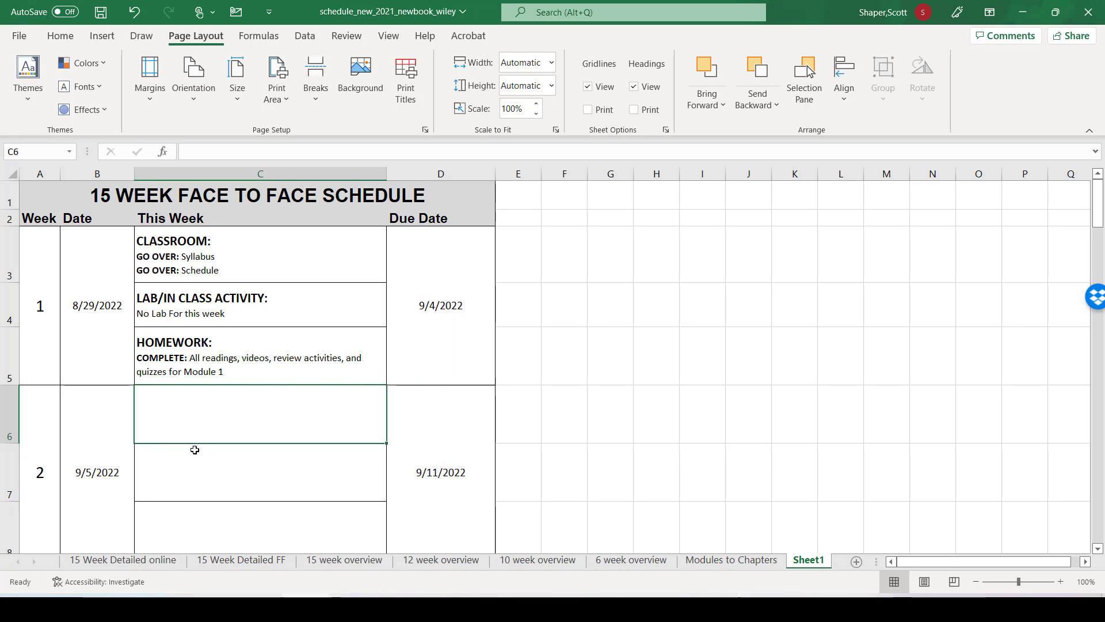
ctrl+click(217, 469)
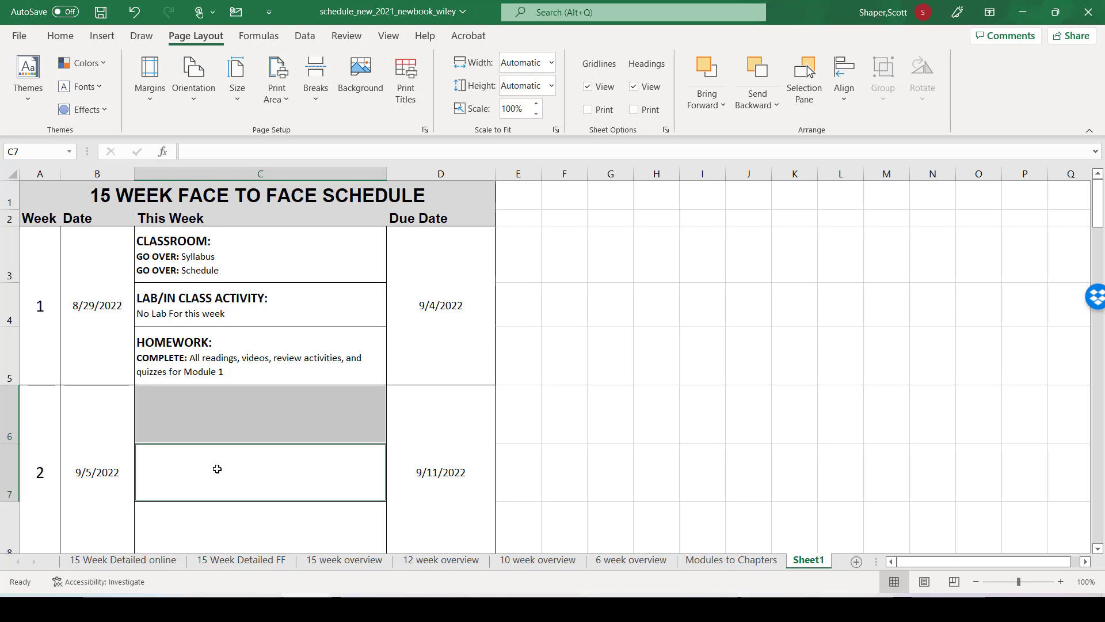
ctrl+click(208, 533)
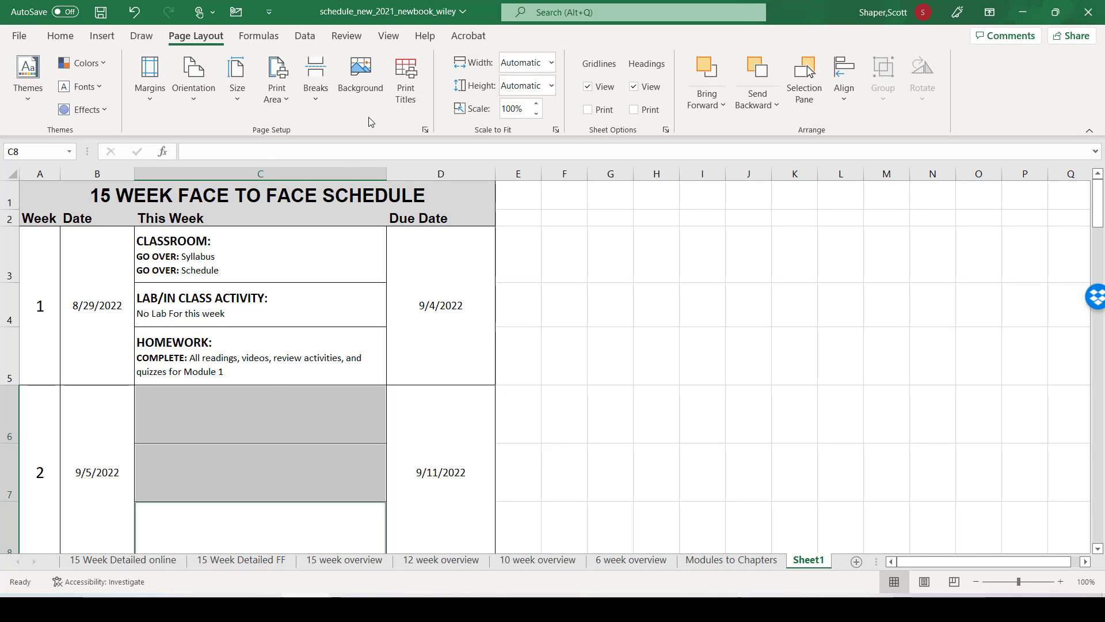
click(61, 35)
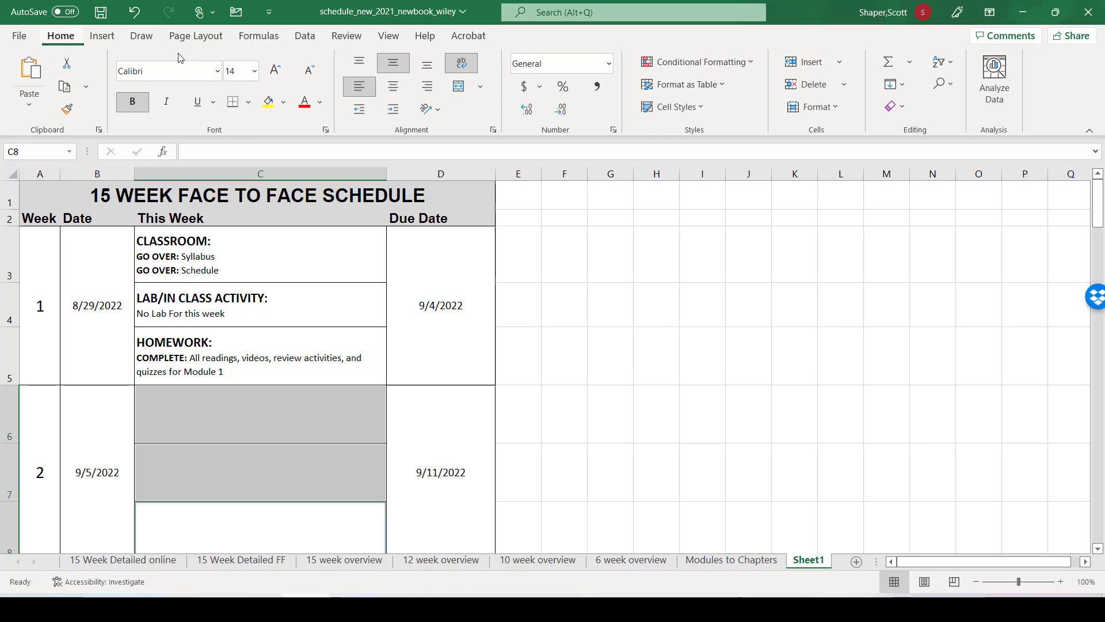
scroll(250, 373, down, 2)
click(228, 330)
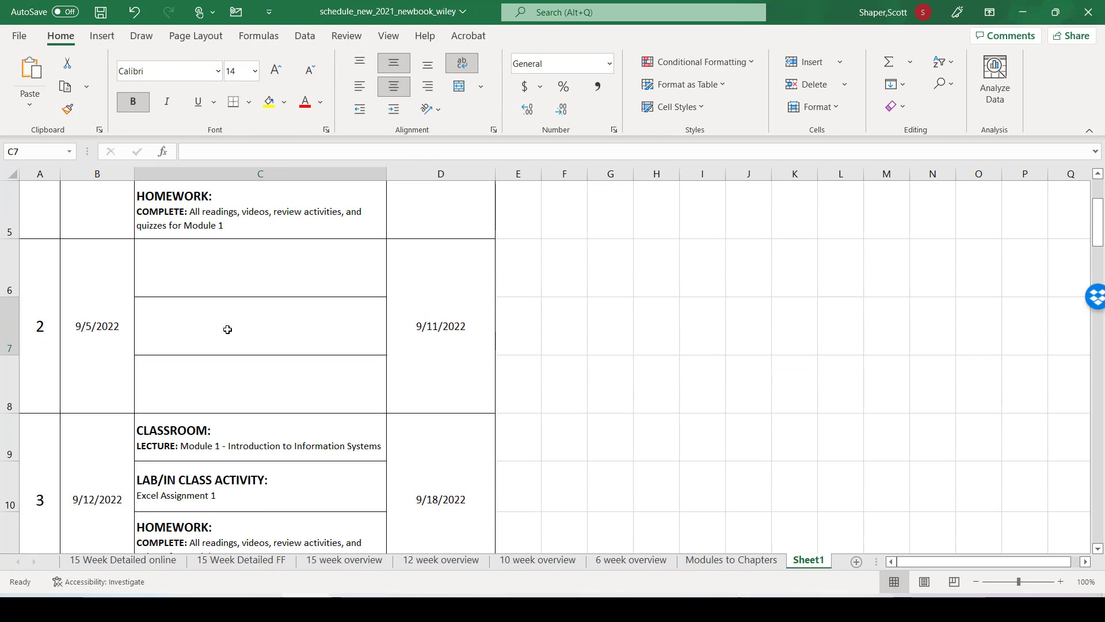
click(207, 265)
click(254, 400)
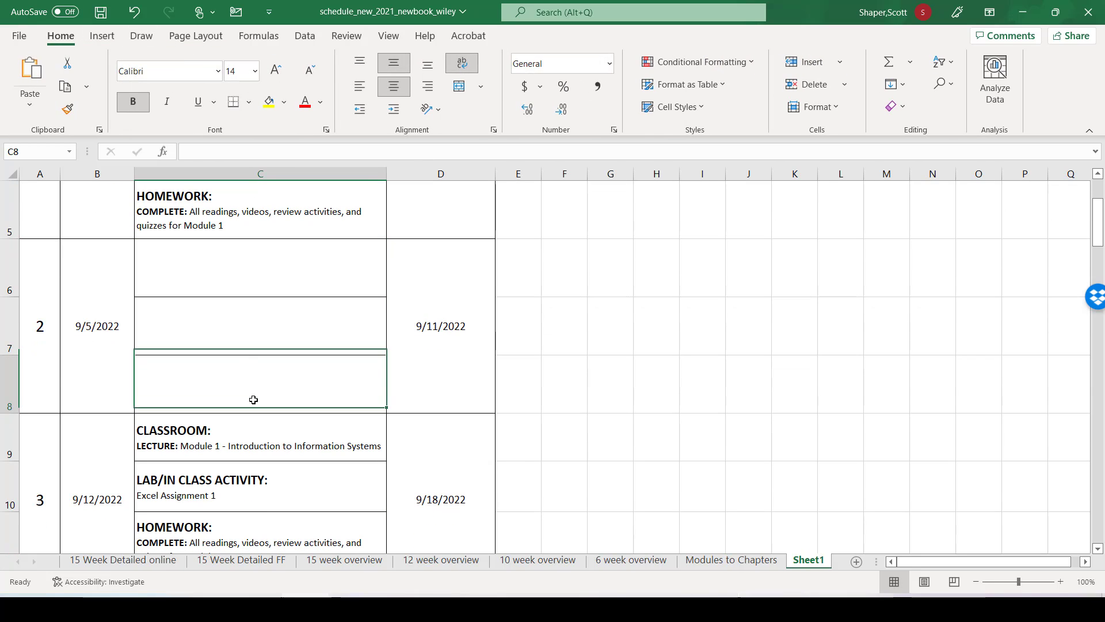
click(244, 338)
click(227, 271)
drag(387, 293, 380, 377)
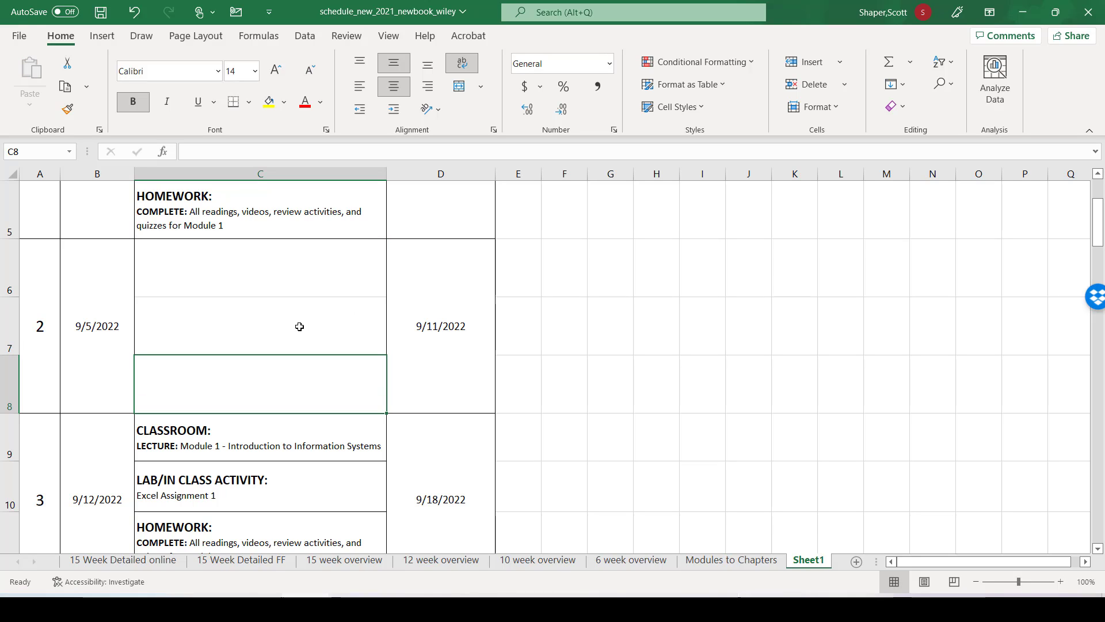
Step: Merge and center the blank Week 2 range C6 to C8 into one cell, leaving the merged cell selected
click(257, 274)
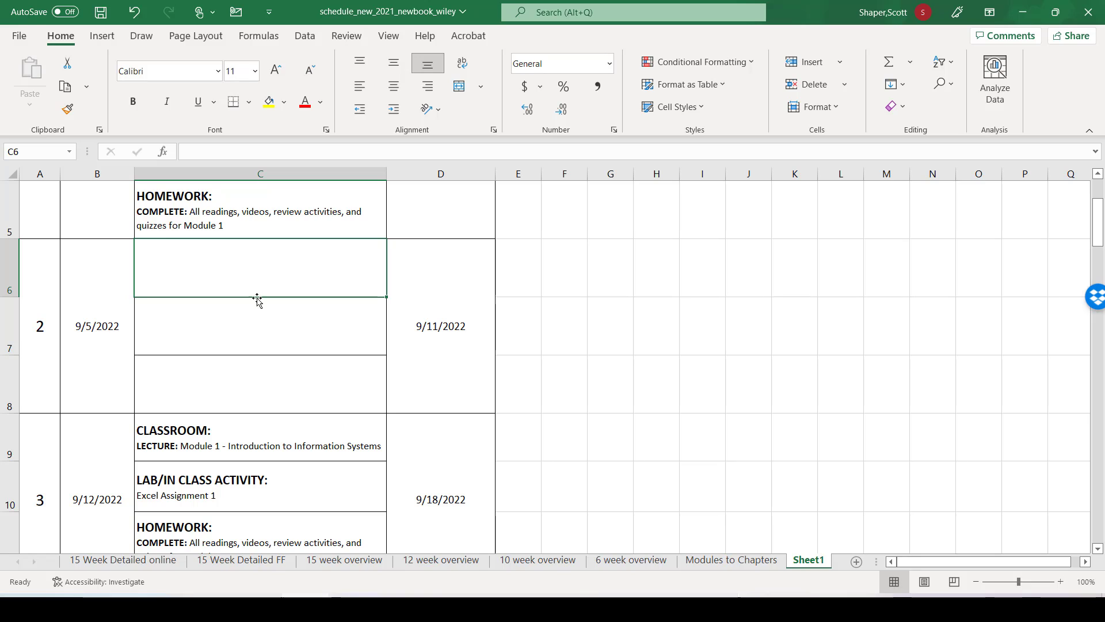
drag(254, 284, 266, 371)
click(459, 86)
scroll(288, 409, up, 1)
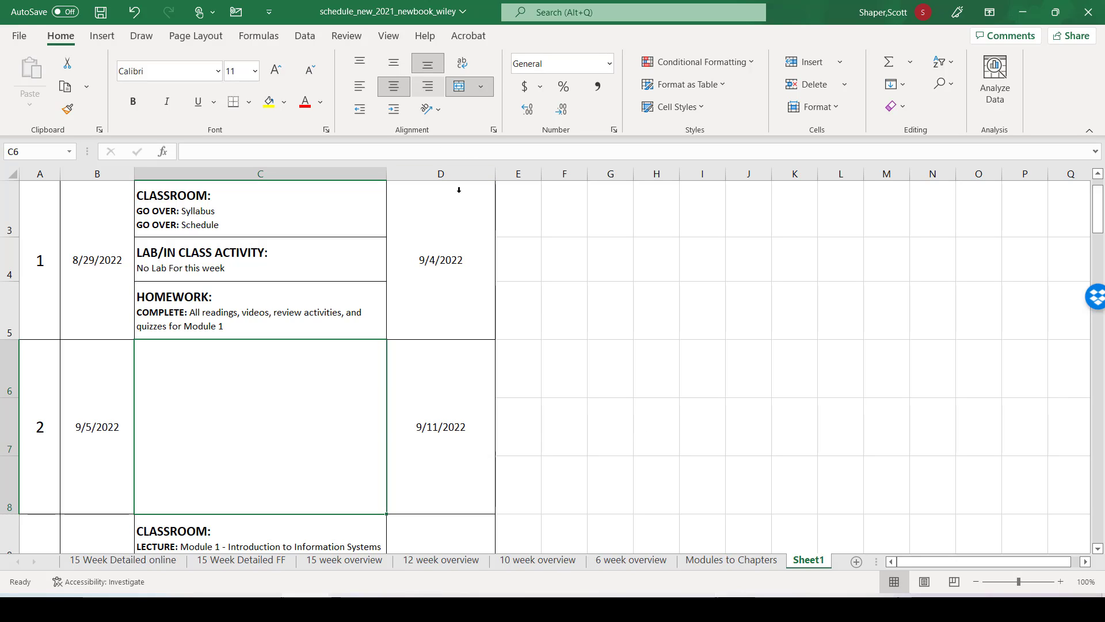
click(624, 386)
click(276, 420)
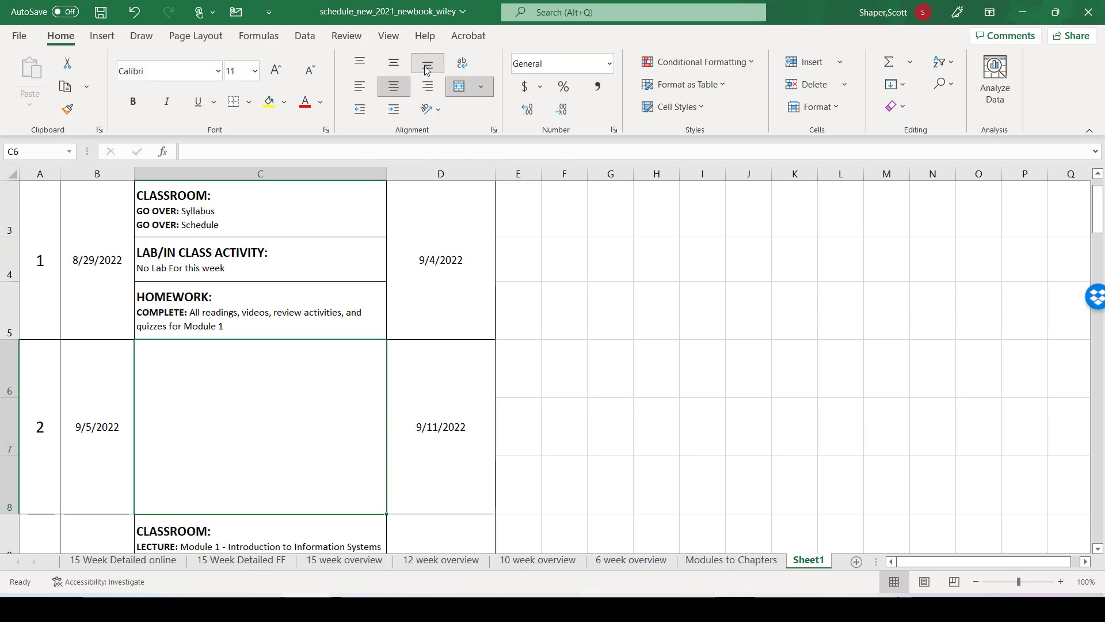
Step: Middle-align Week 2's merged activity cell C6 vertically and enter the text "College Closed" in it
click(395, 66)
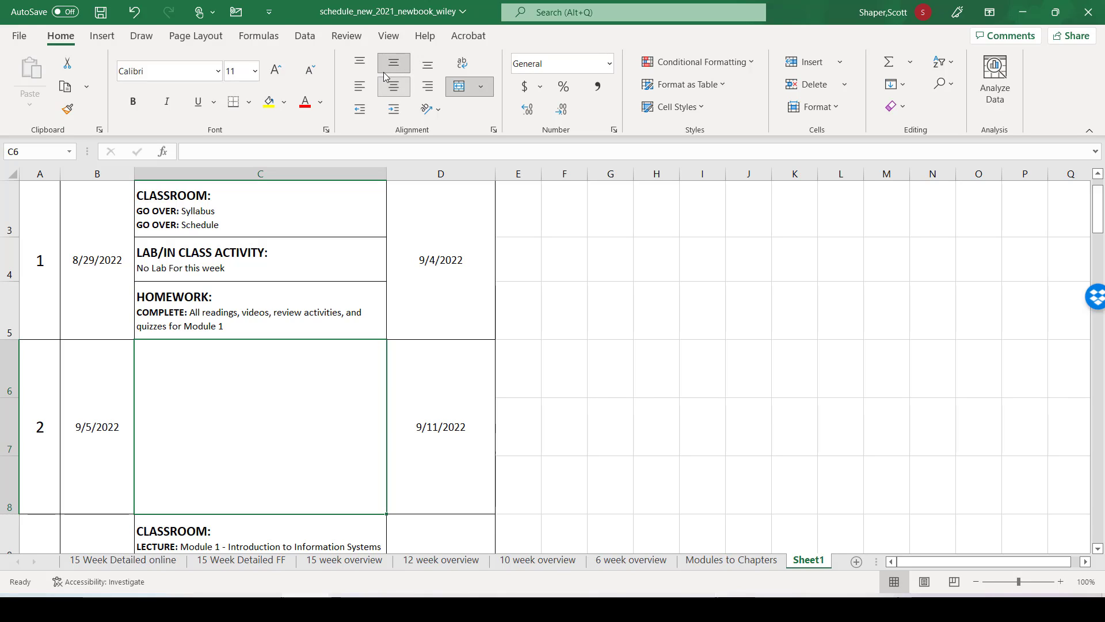
double_click(253, 424)
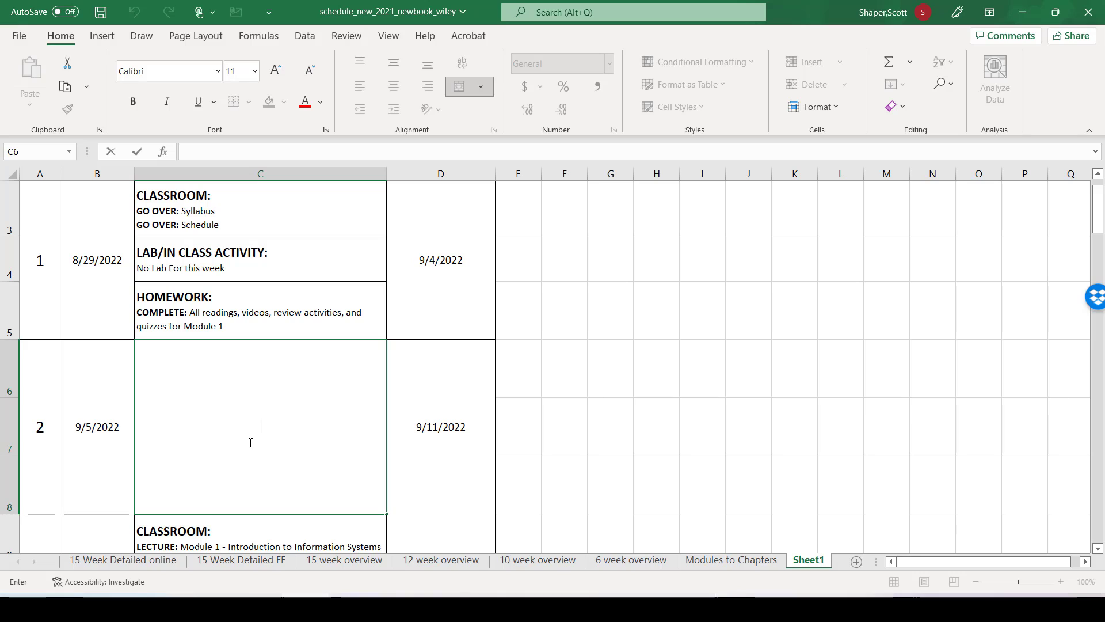
text(College Closed)
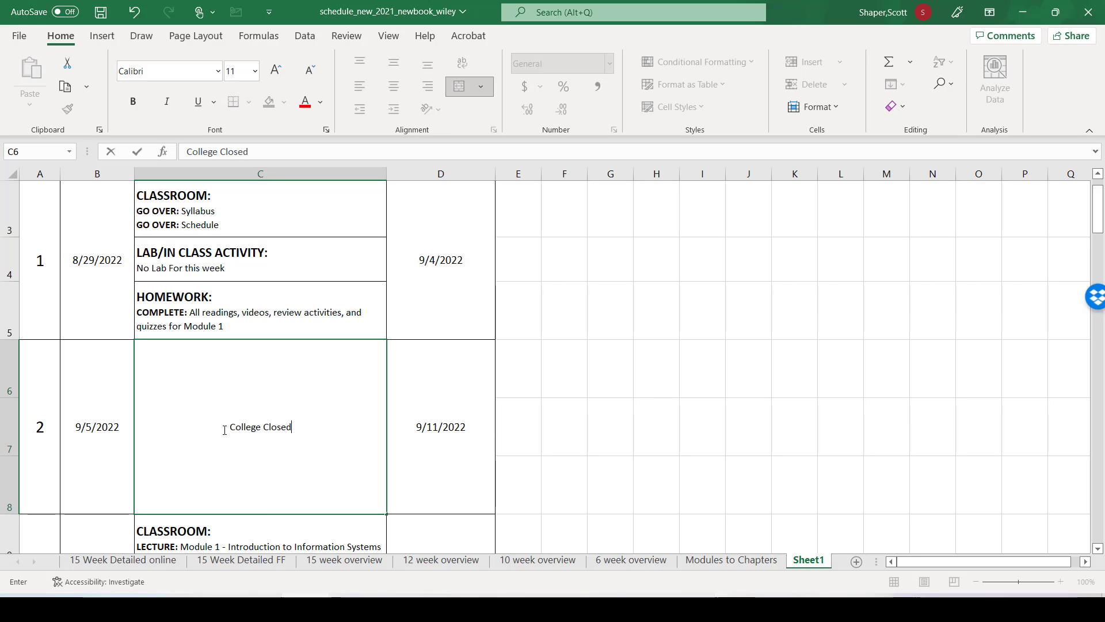
Step: Format the "College Closed" text in Week 2's activity cell as 22-point, red and bold
drag(224, 430, 292, 427)
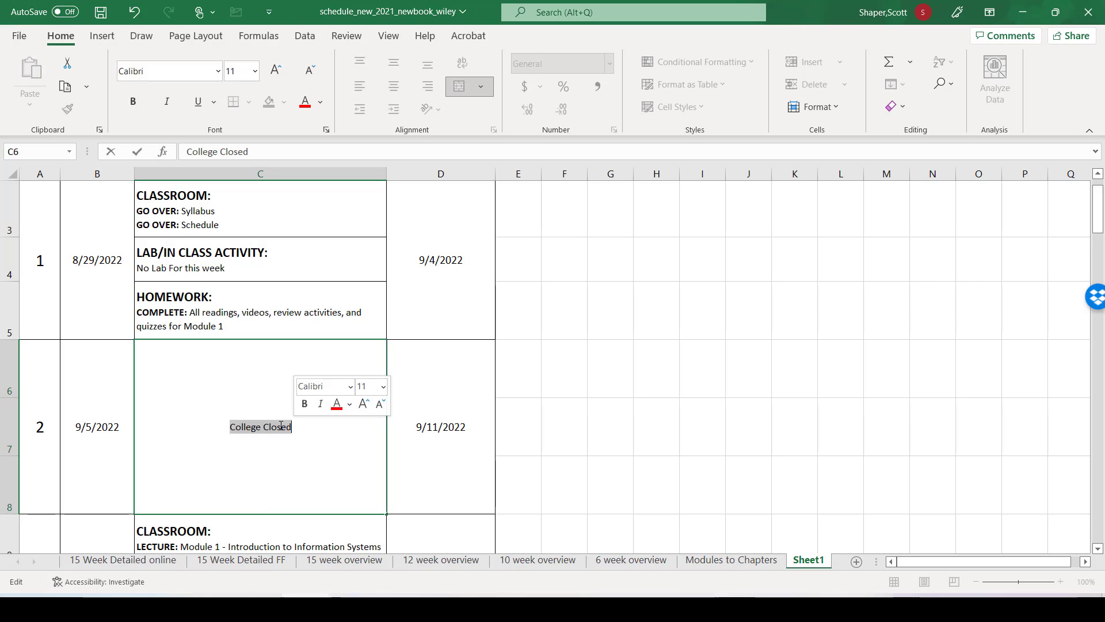
click(382, 391)
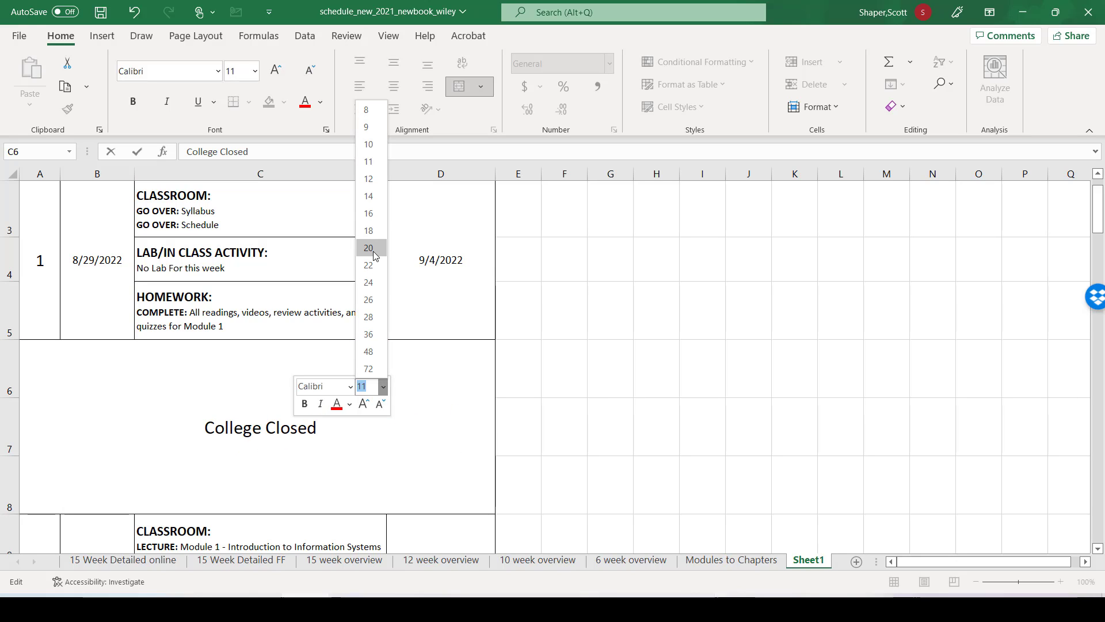
click(373, 273)
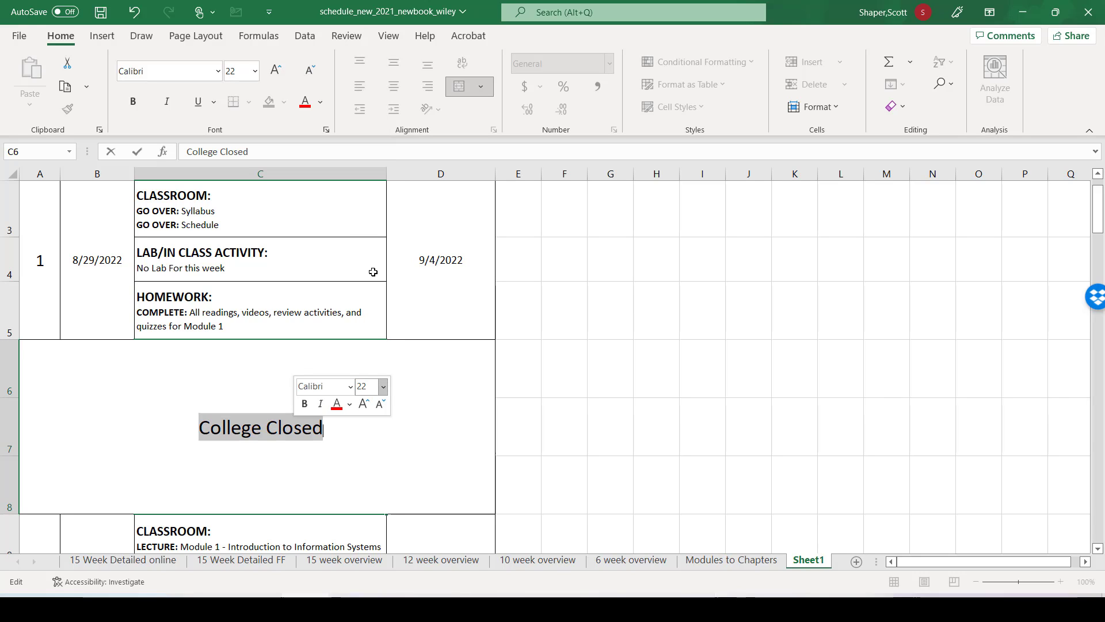
click(336, 403)
click(306, 405)
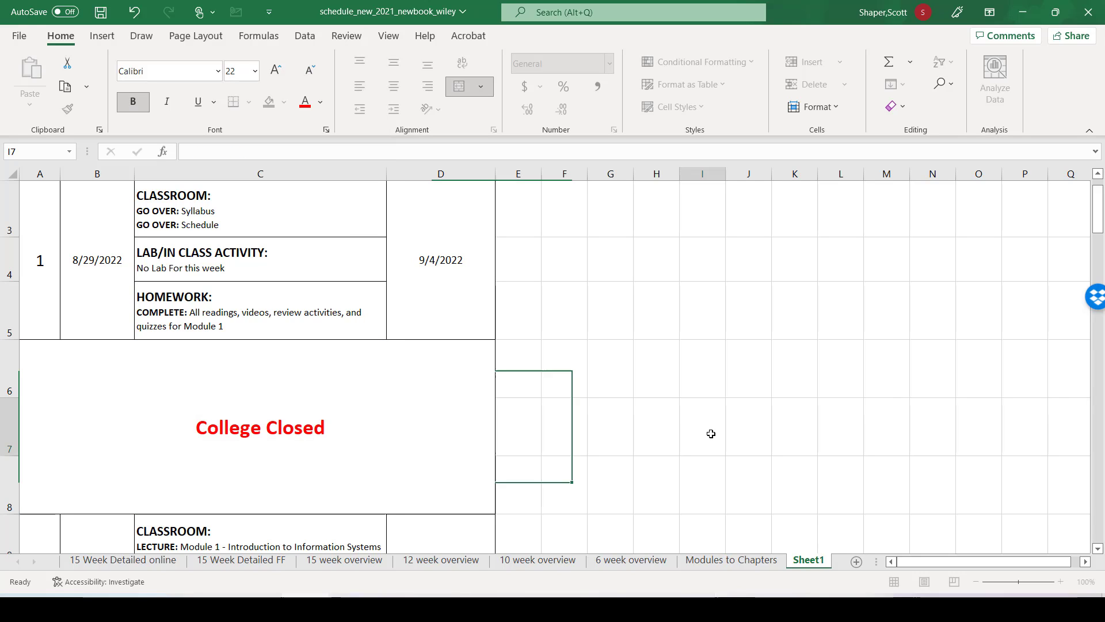
click(690, 436)
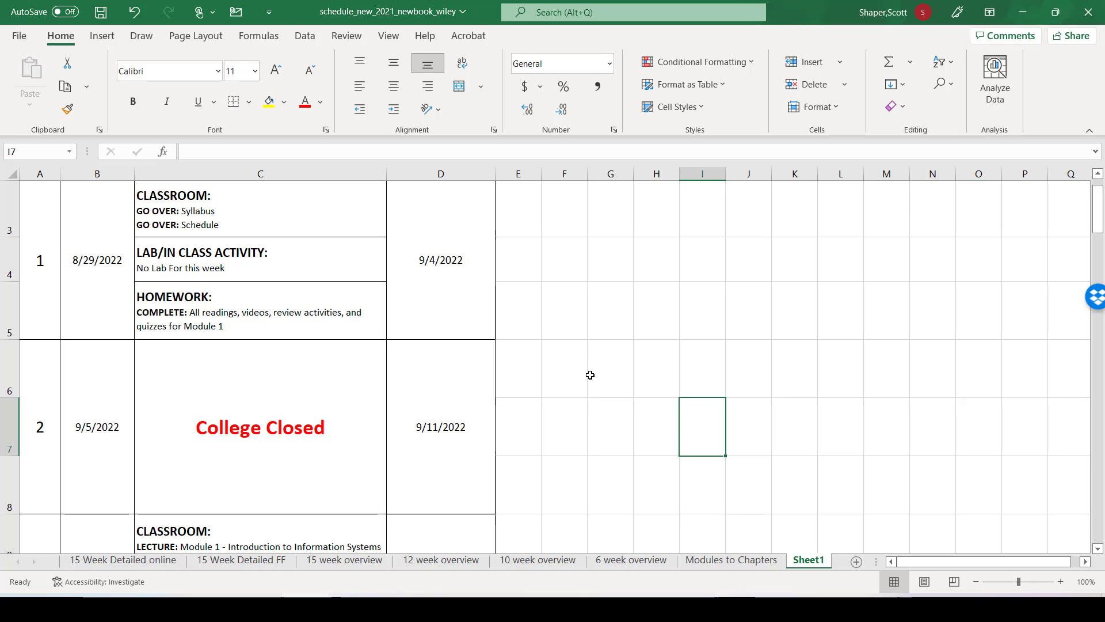
scroll(589, 376, down, 1)
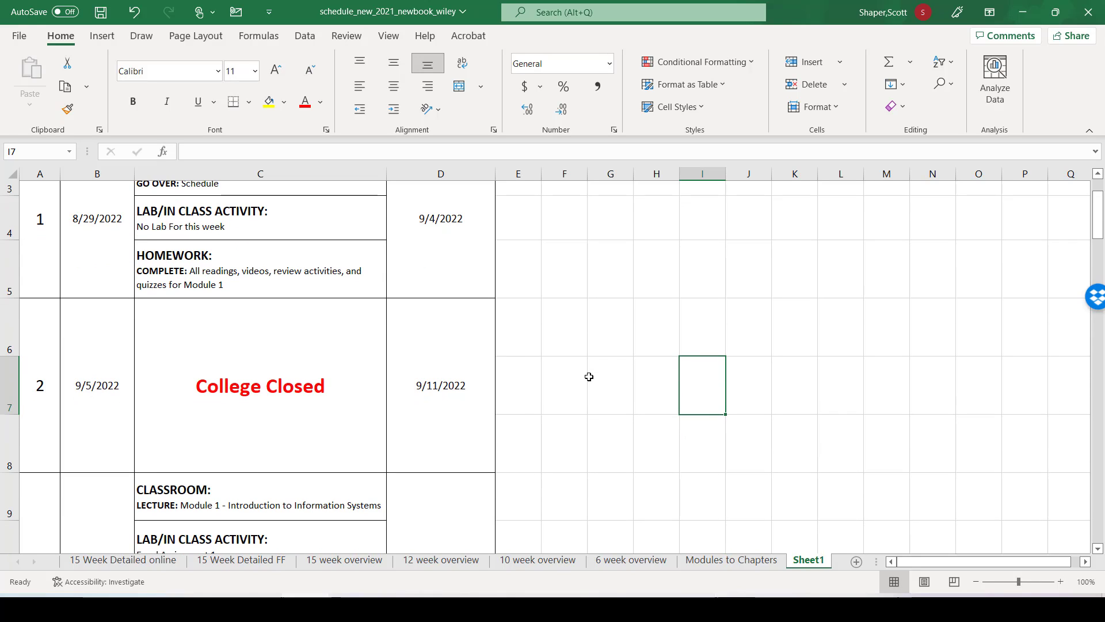